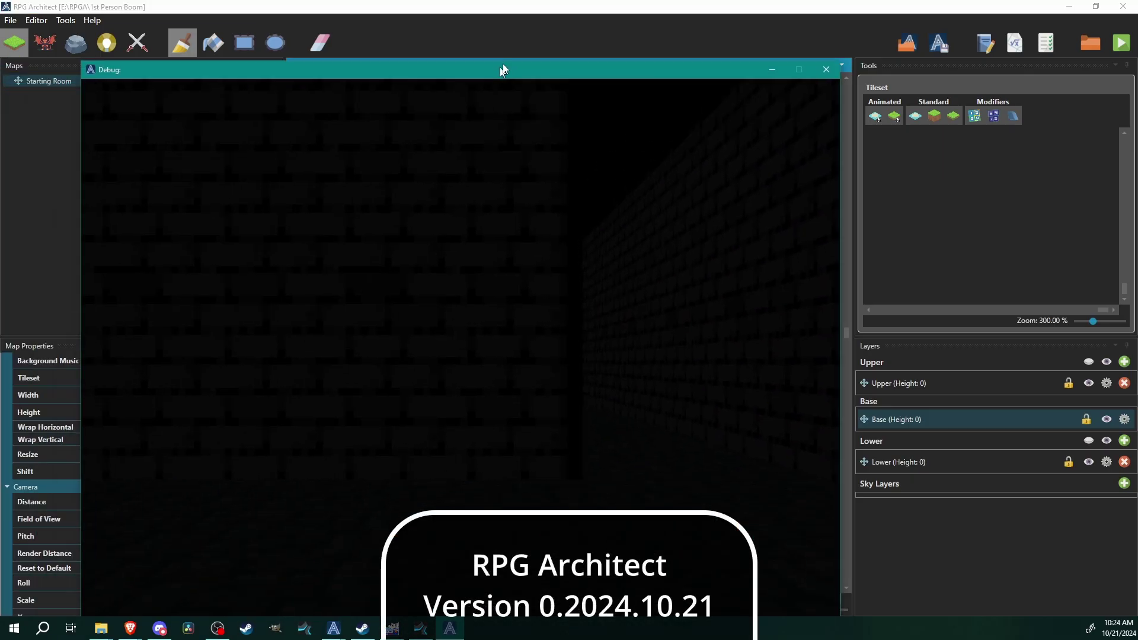
Walk and sprint through the dungeon's corridors and rooms in the test game to examine its appearance without fog, and close it.
drag(503, 64, 543, 10)
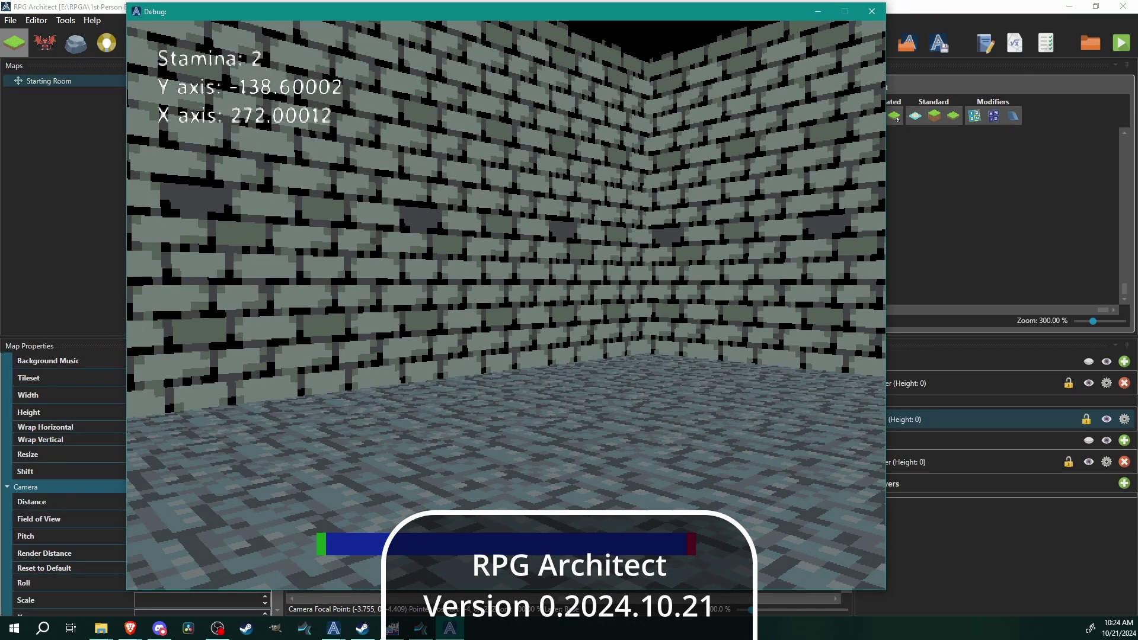
key(d)
key(shift+w)
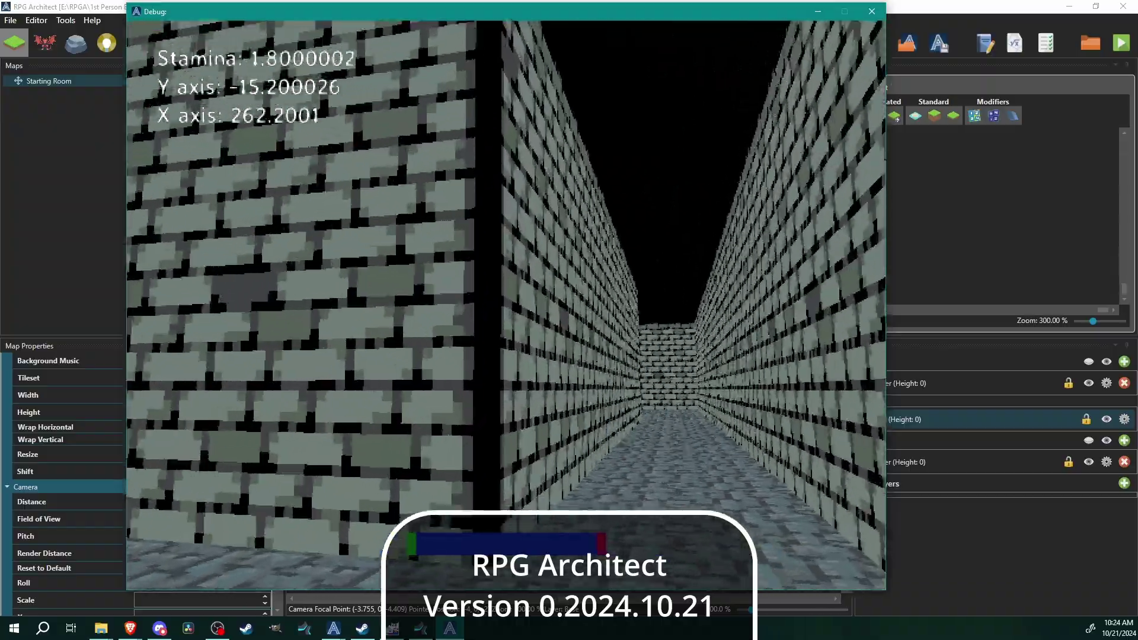
key(w)
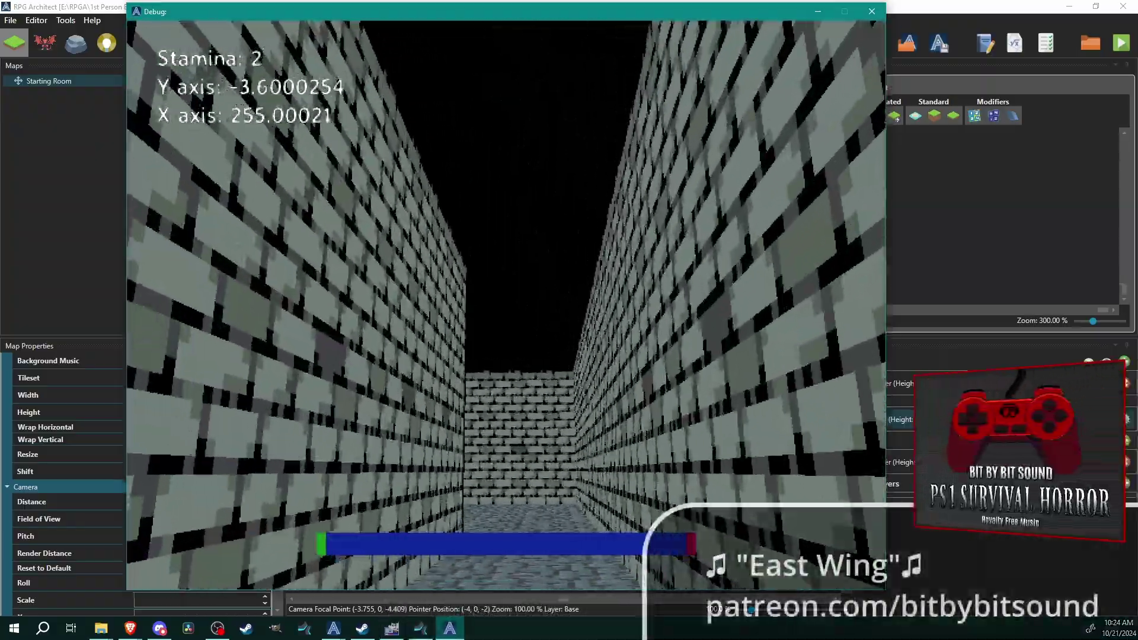
key(shift+w)
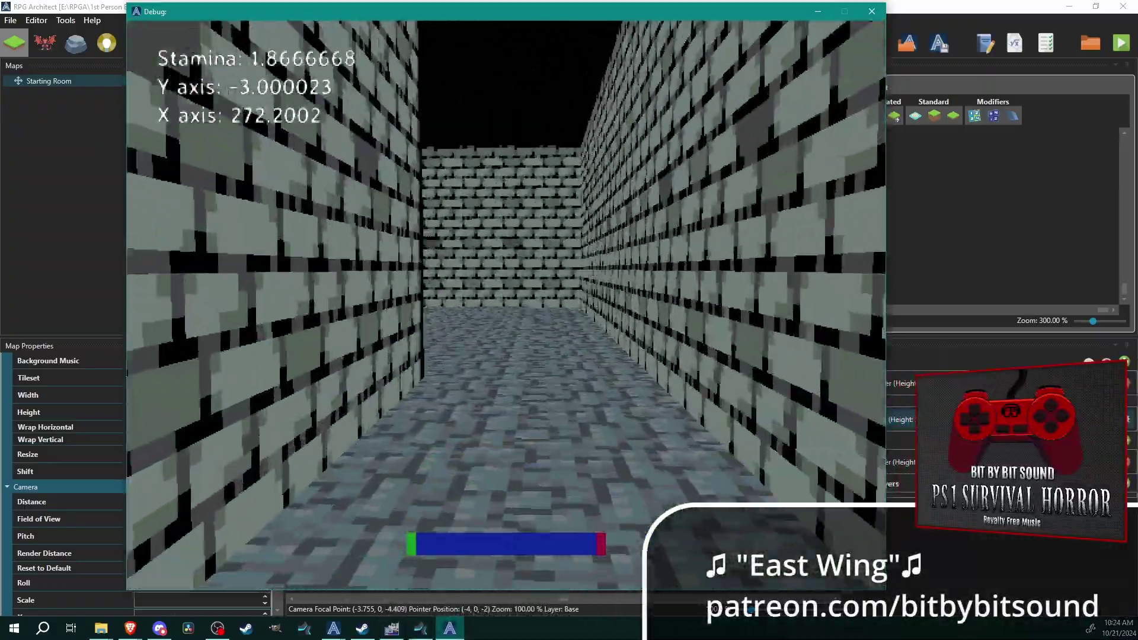
key(d)
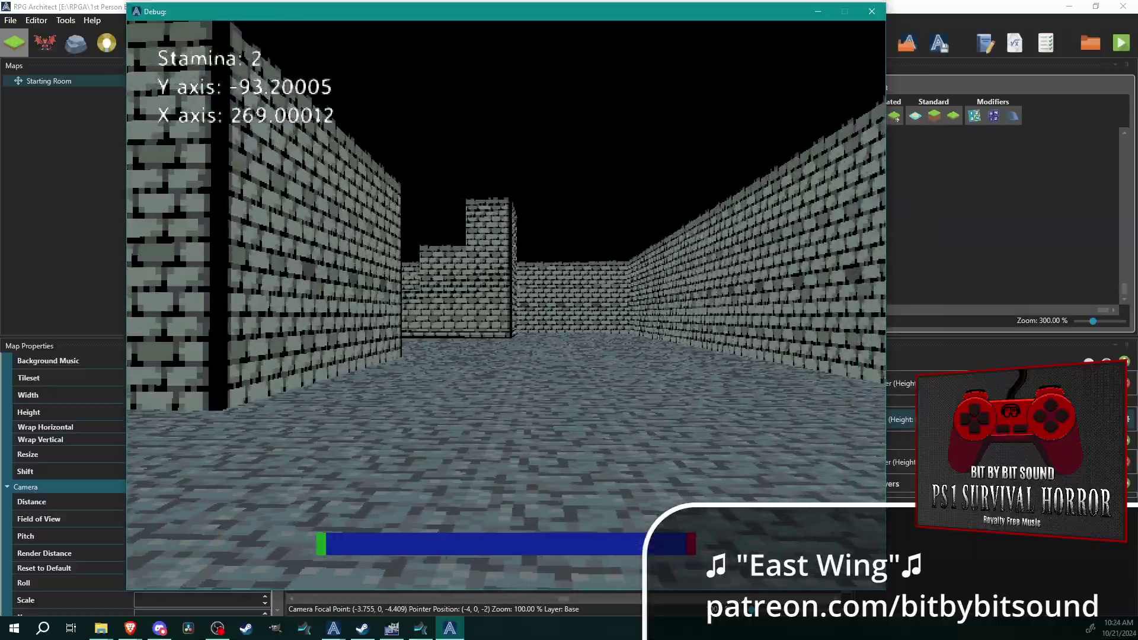
key(shift+w)
key(shift+w)
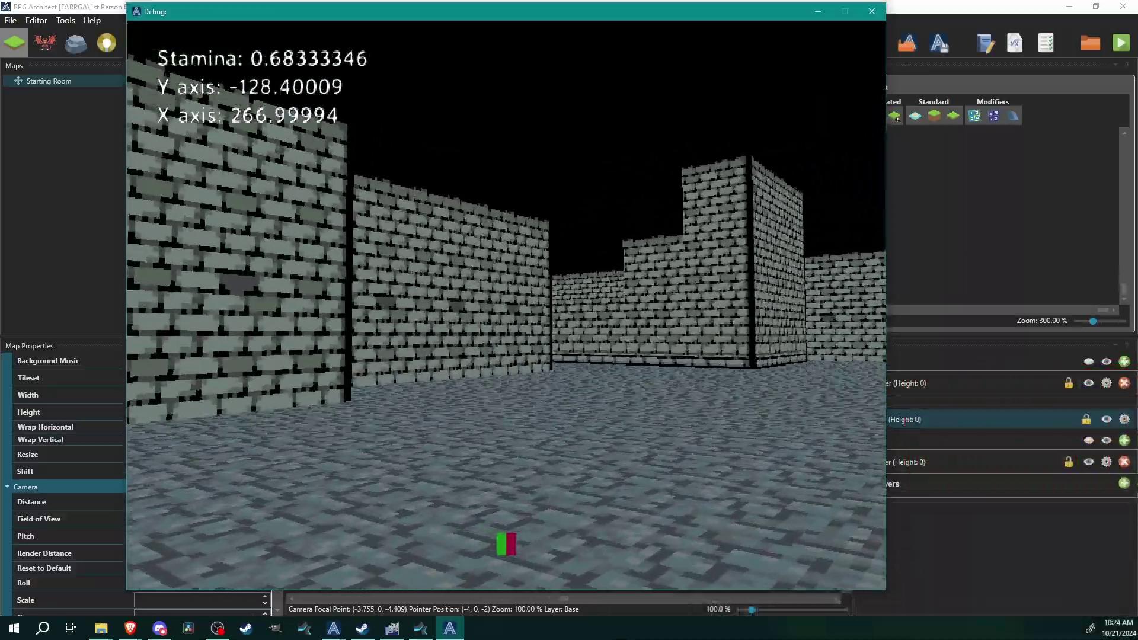
key(shift+w)
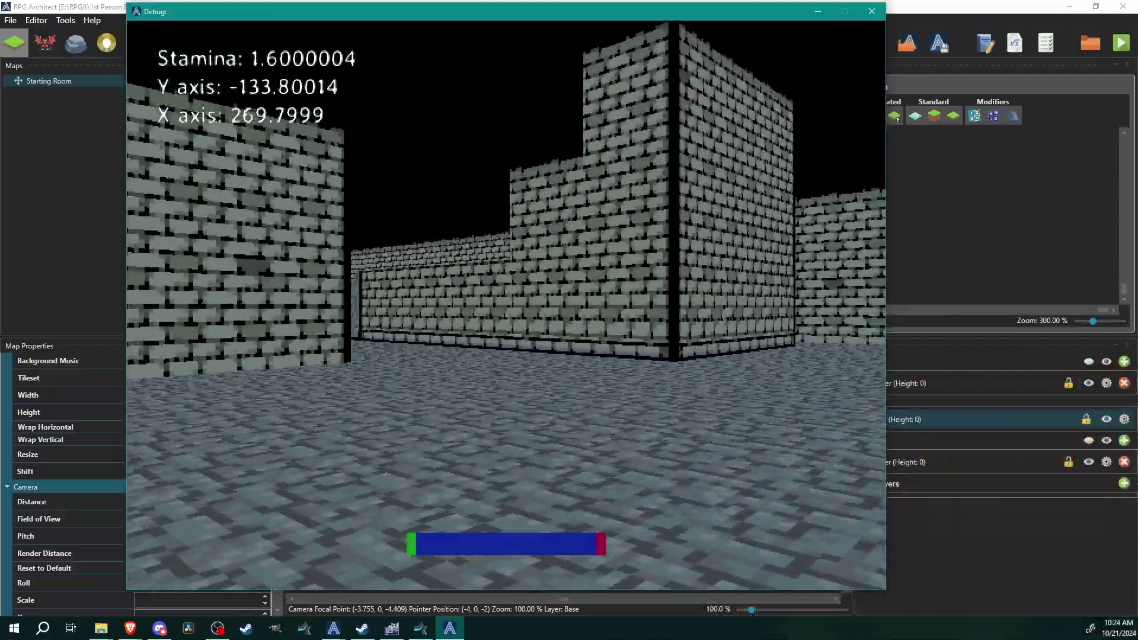
key(w)
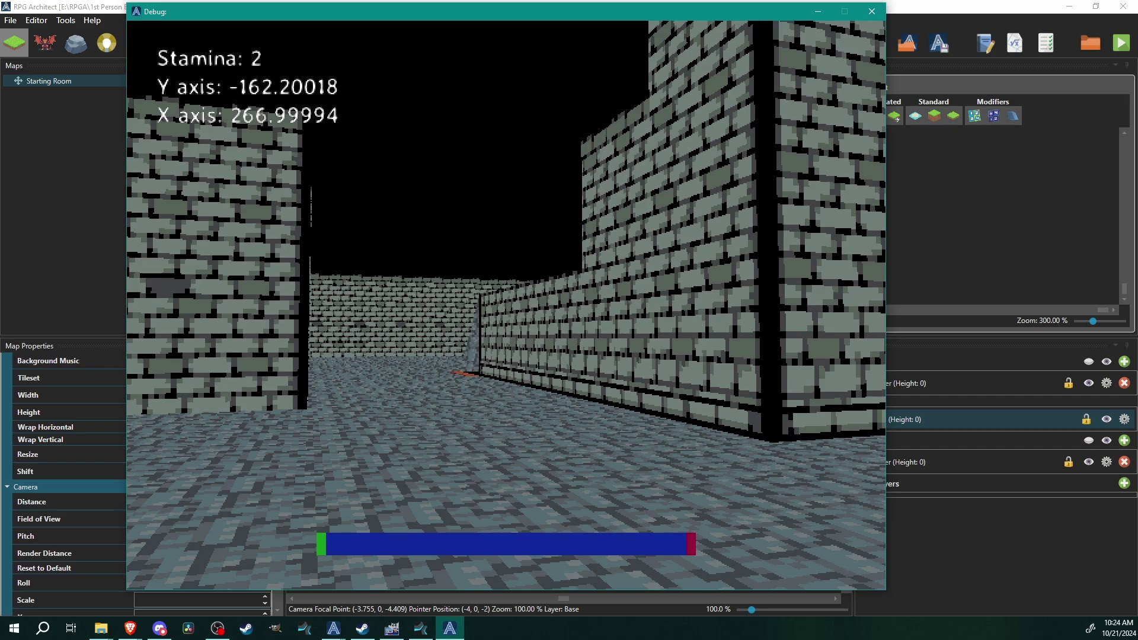
key(Escape)
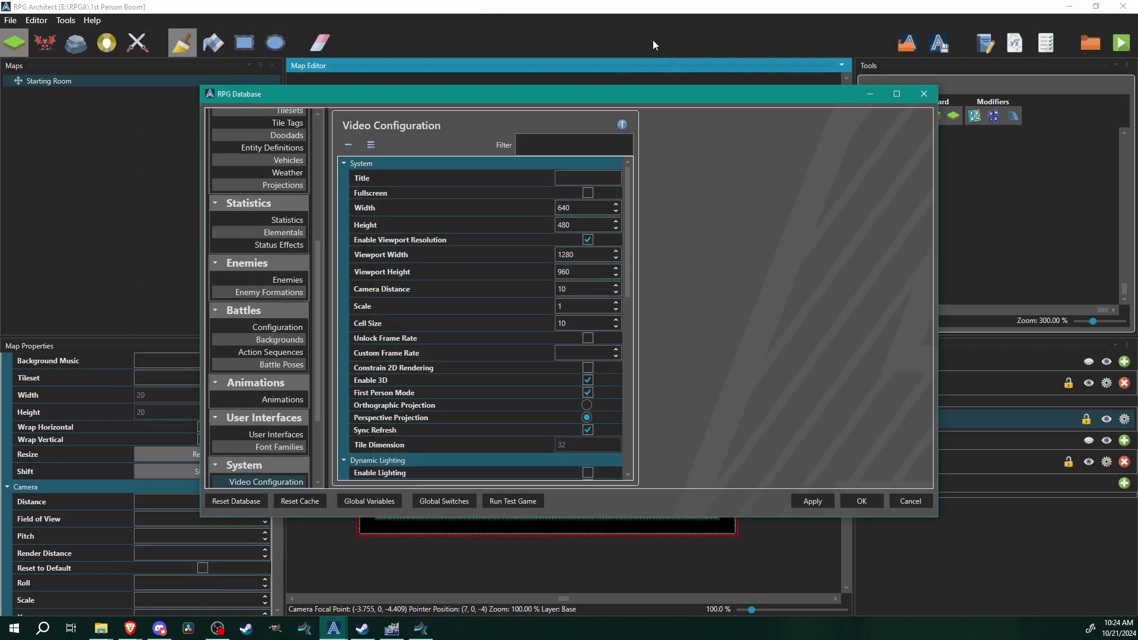
Enable render fog in the database's video configuration.
double_click(779, 94)
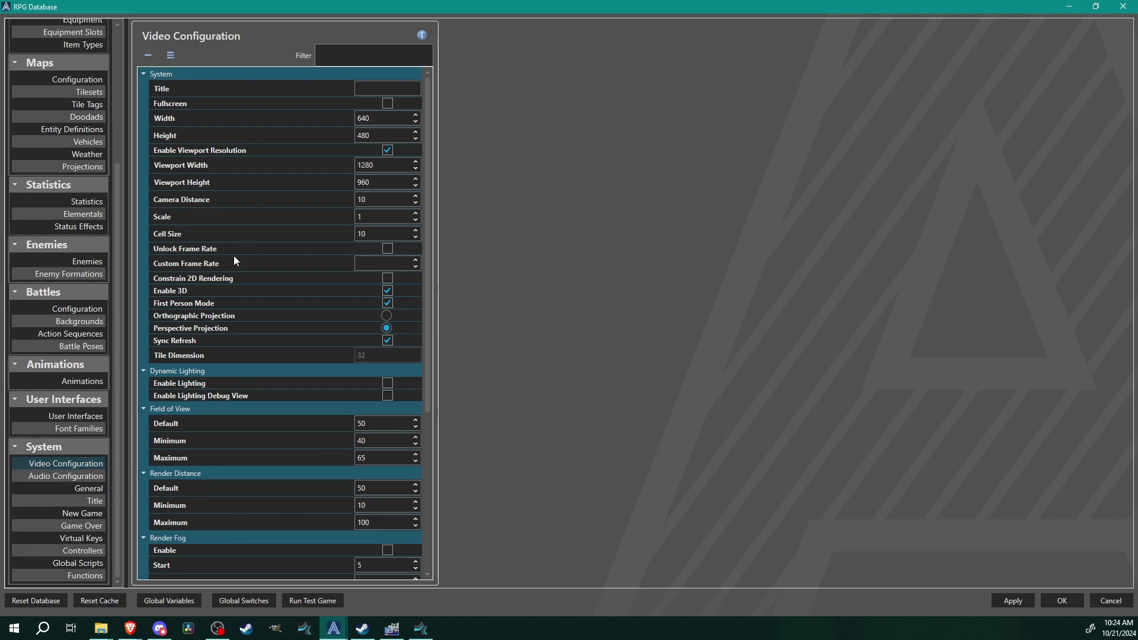
drag(425, 262, 436, 339)
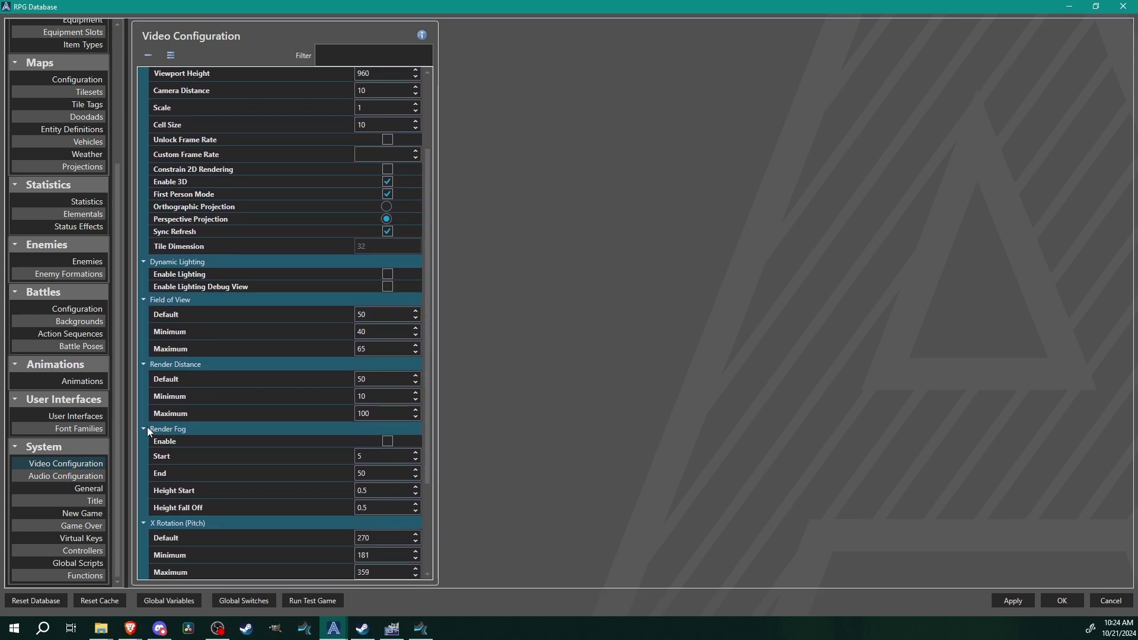
click(388, 441)
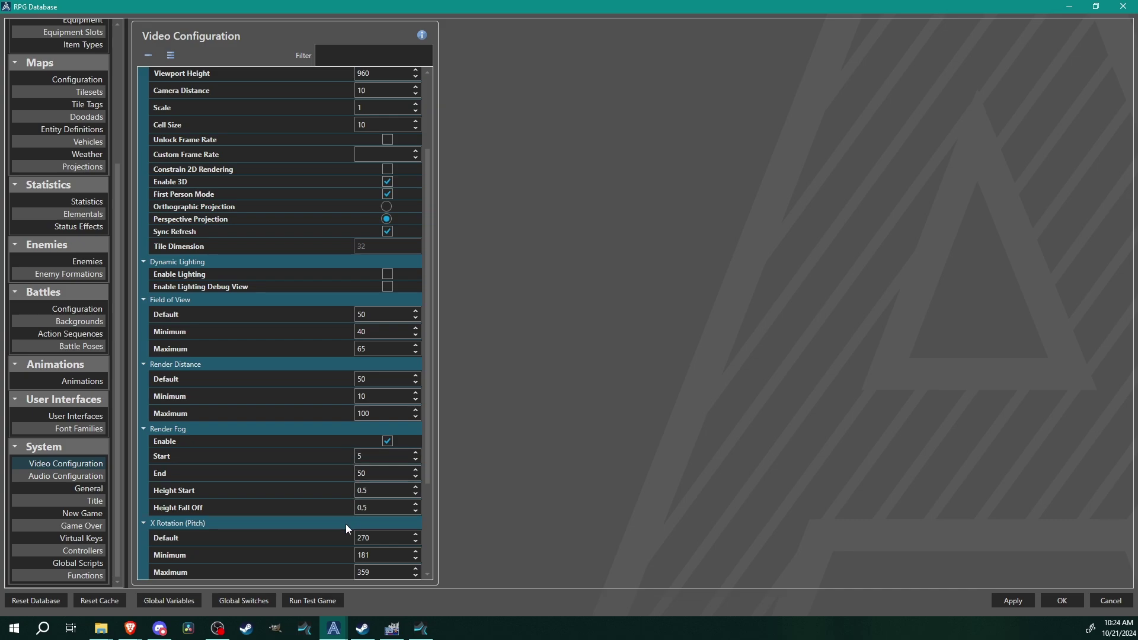
Set the render fog start to 1 and end to 10, and save the database settings.
click(368, 457)
double_click(368, 457)
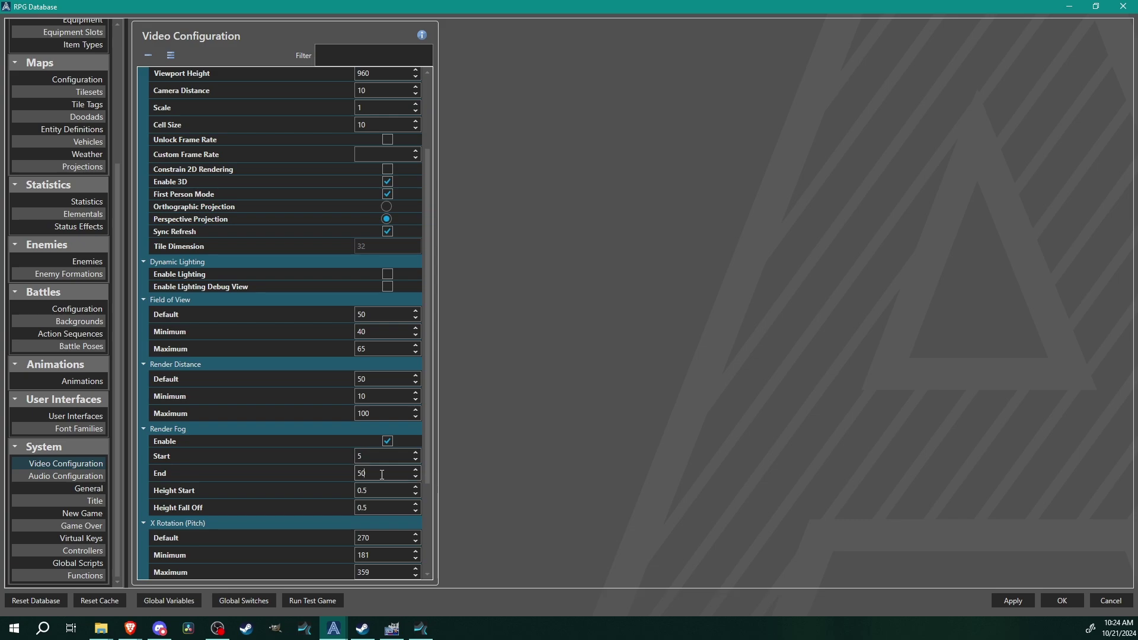
click(382, 455)
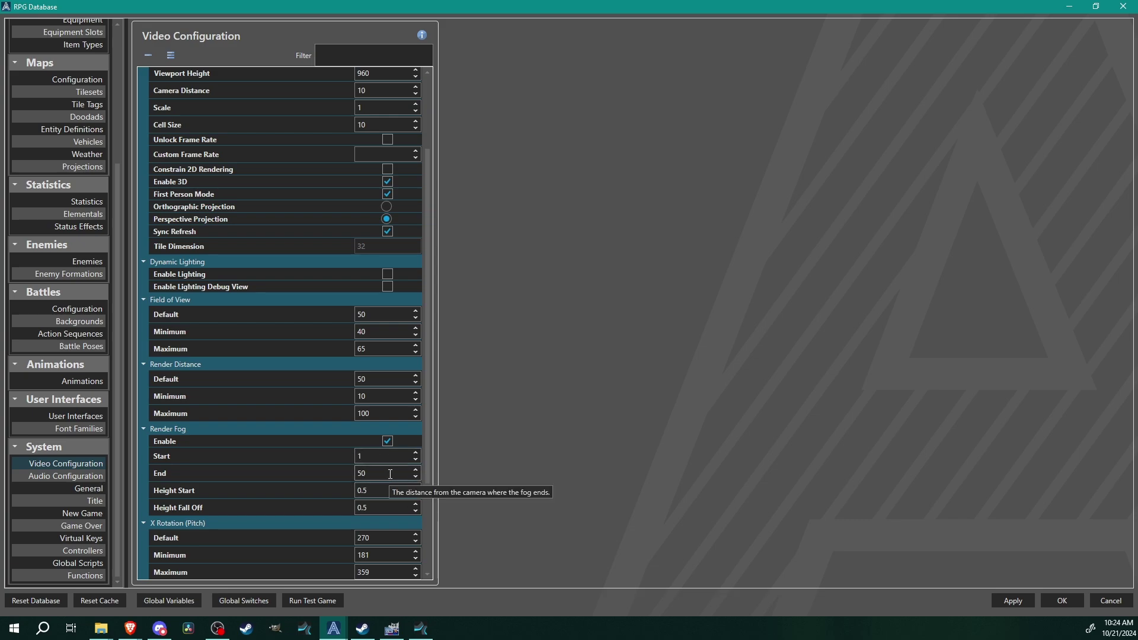
double_click(384, 474)
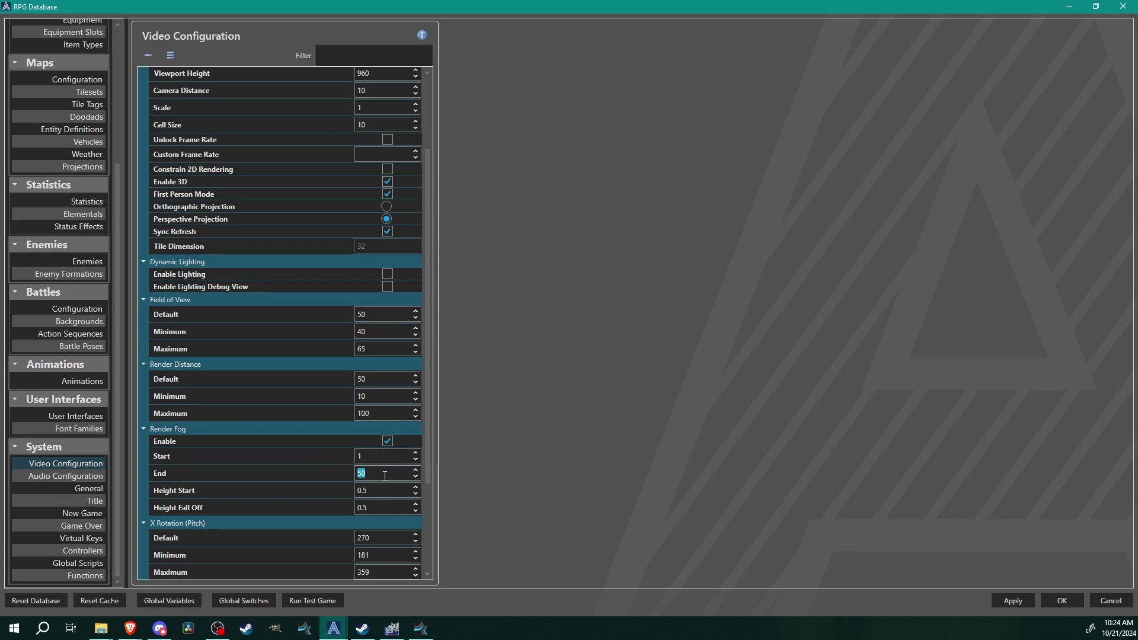
text(10)
click(1061, 601)
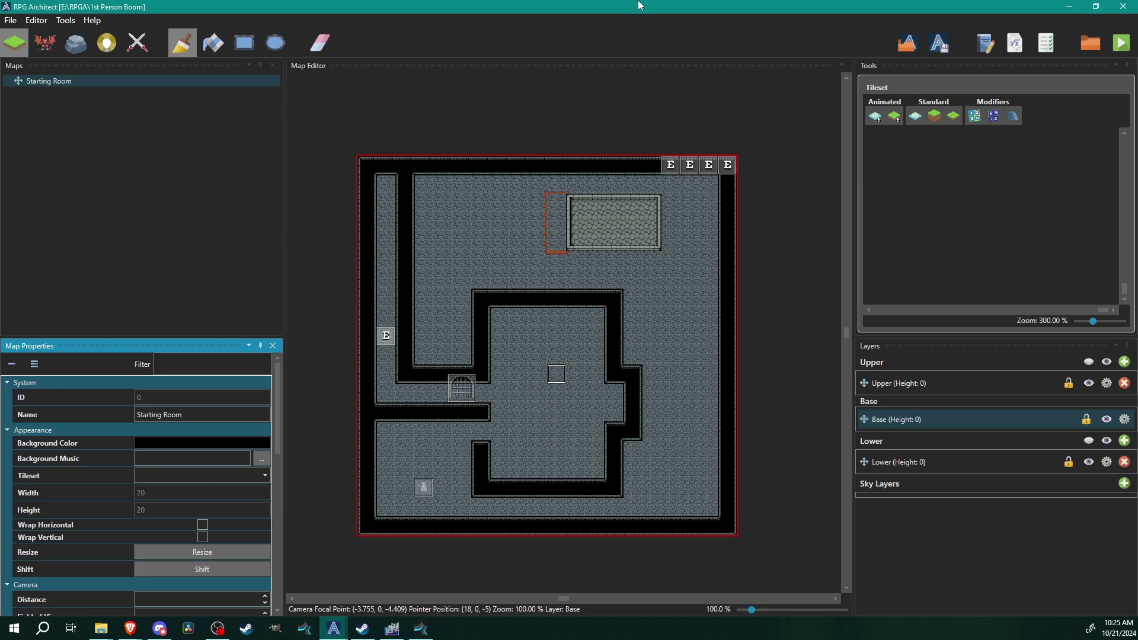
Run the test game and walk through the dungeon's corridors and rooms to examine the fog at different distances, then close it.
key(F5)
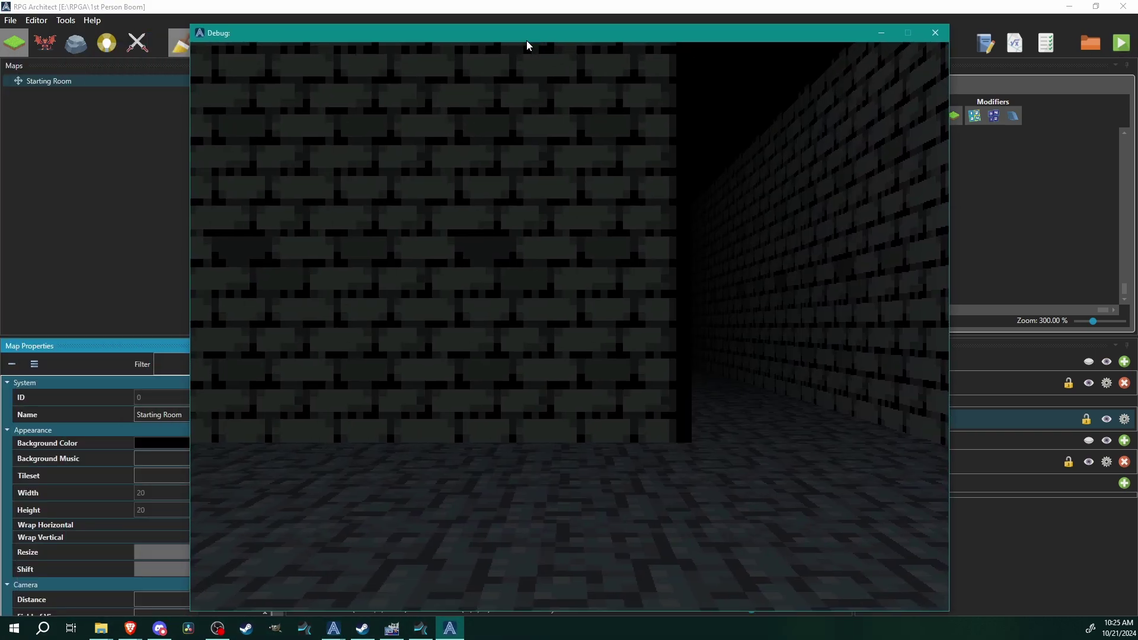
drag(527, 40, 529, 30)
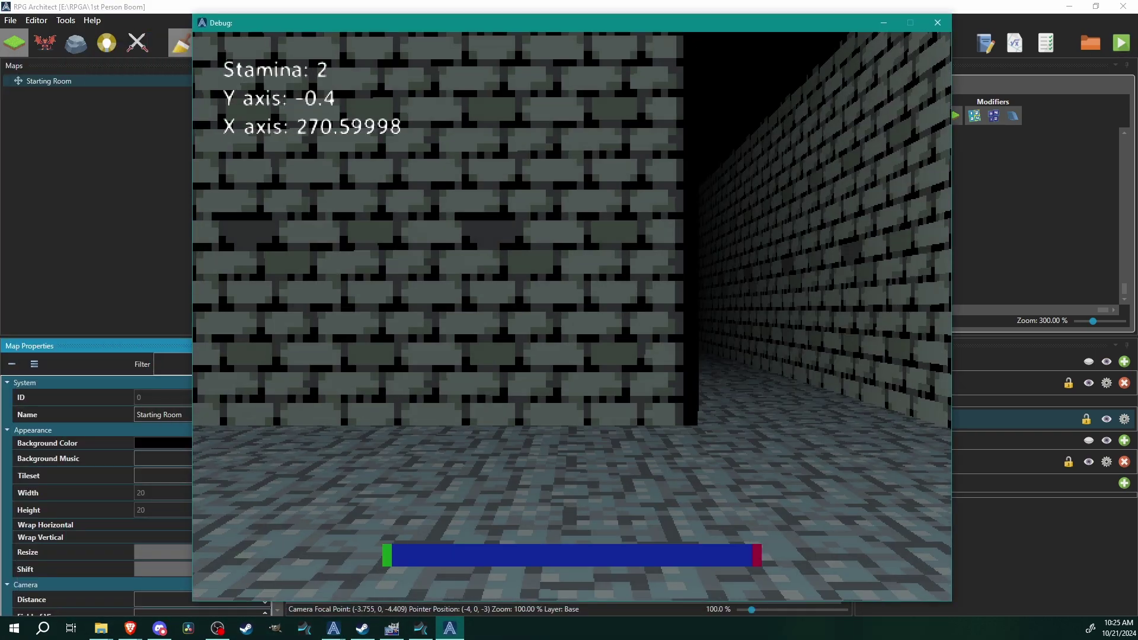
key(s)
key(d)
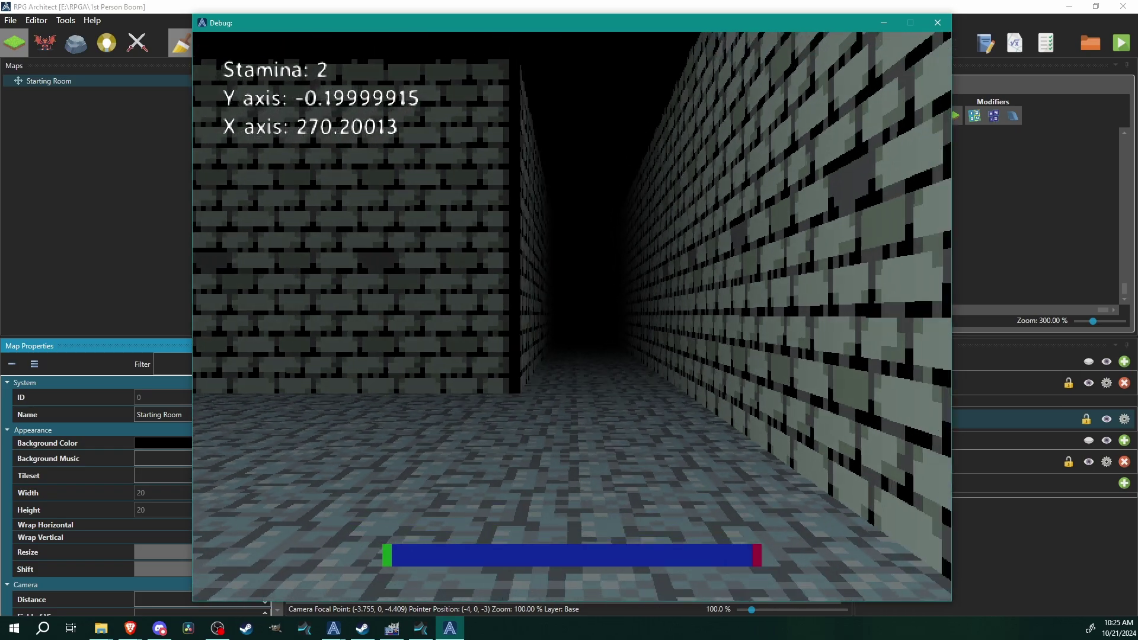
key(s)
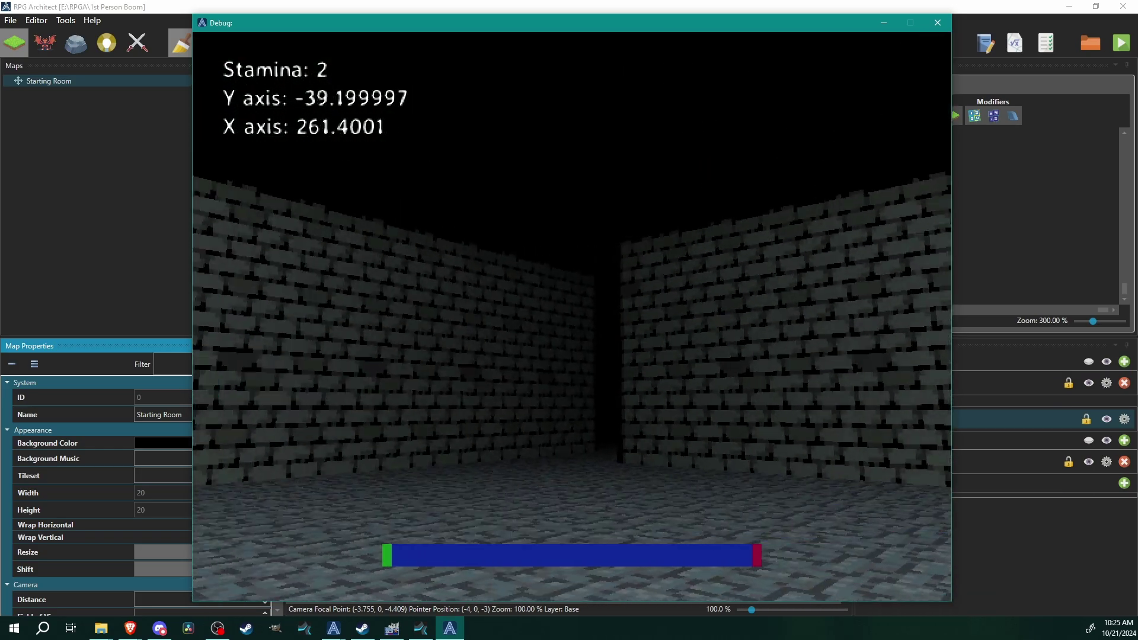
key(w)
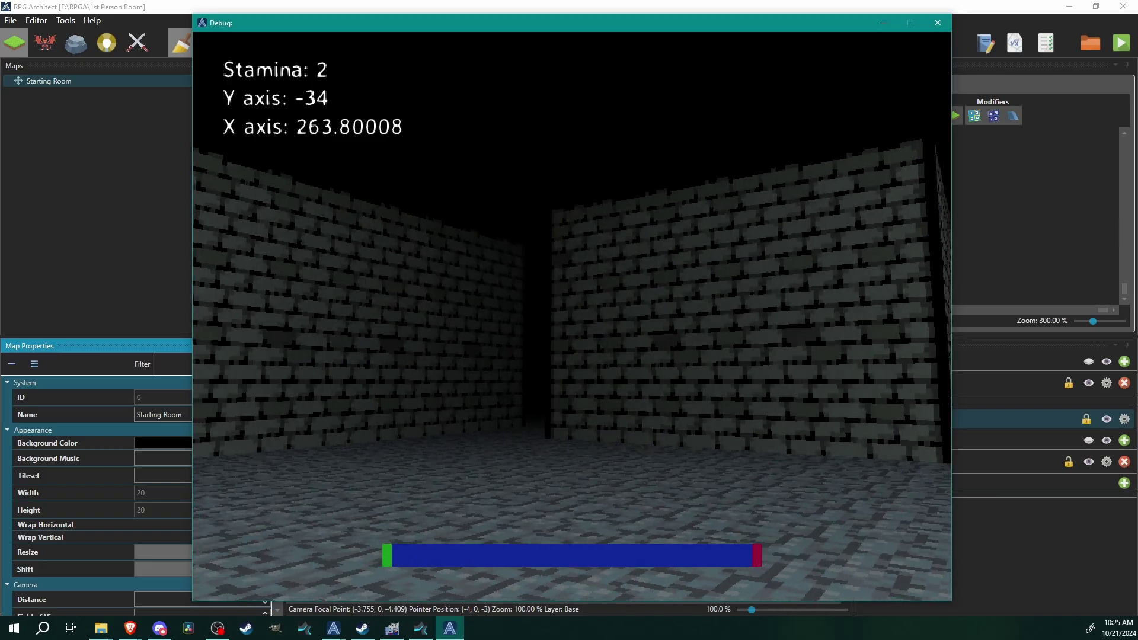
key(shift)
key(w)
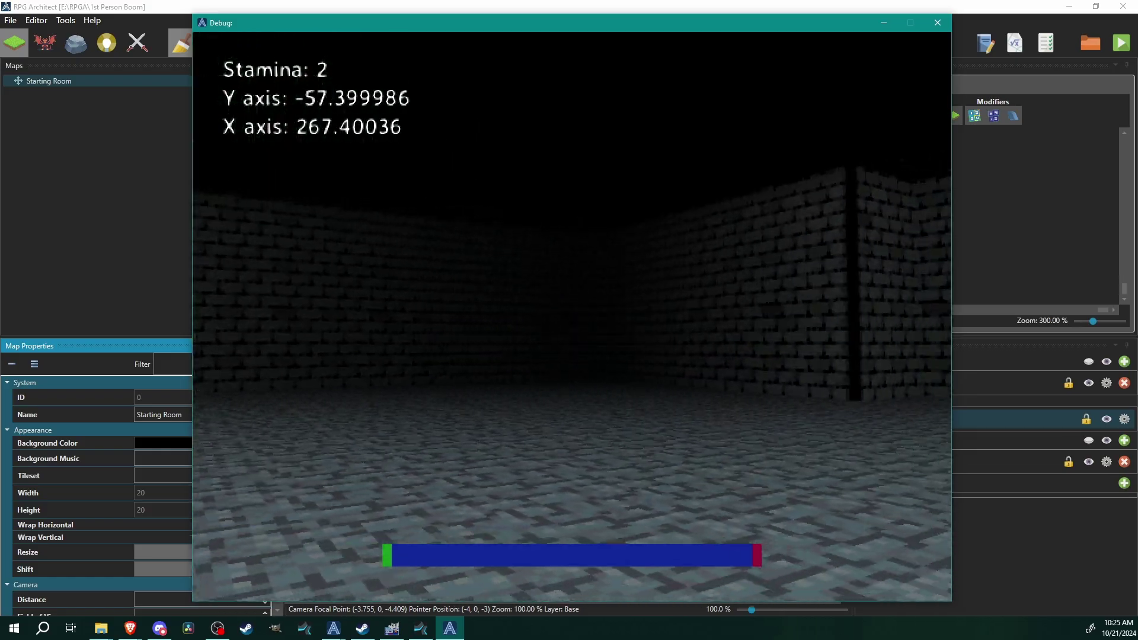
key(shift)
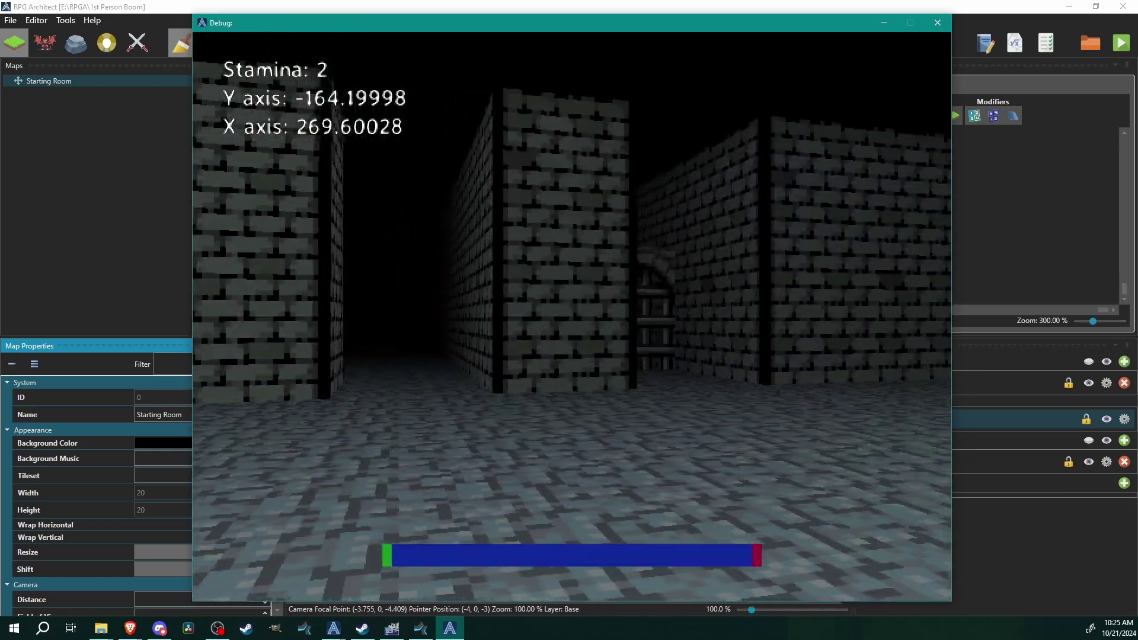
key(shift+w)
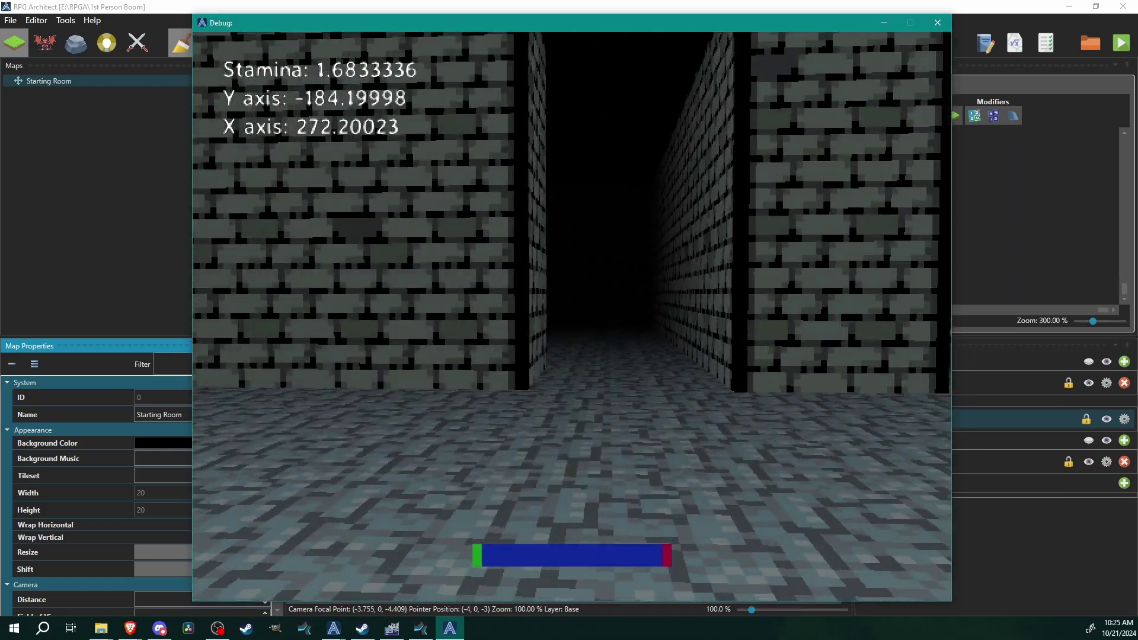
key(shift+w)
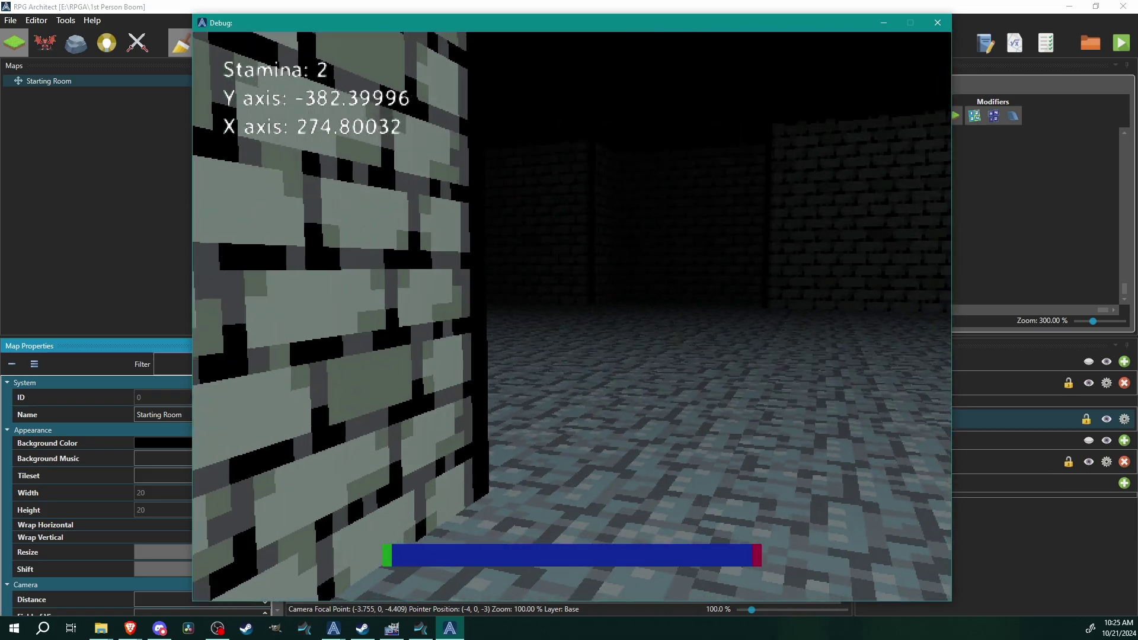
key(s)
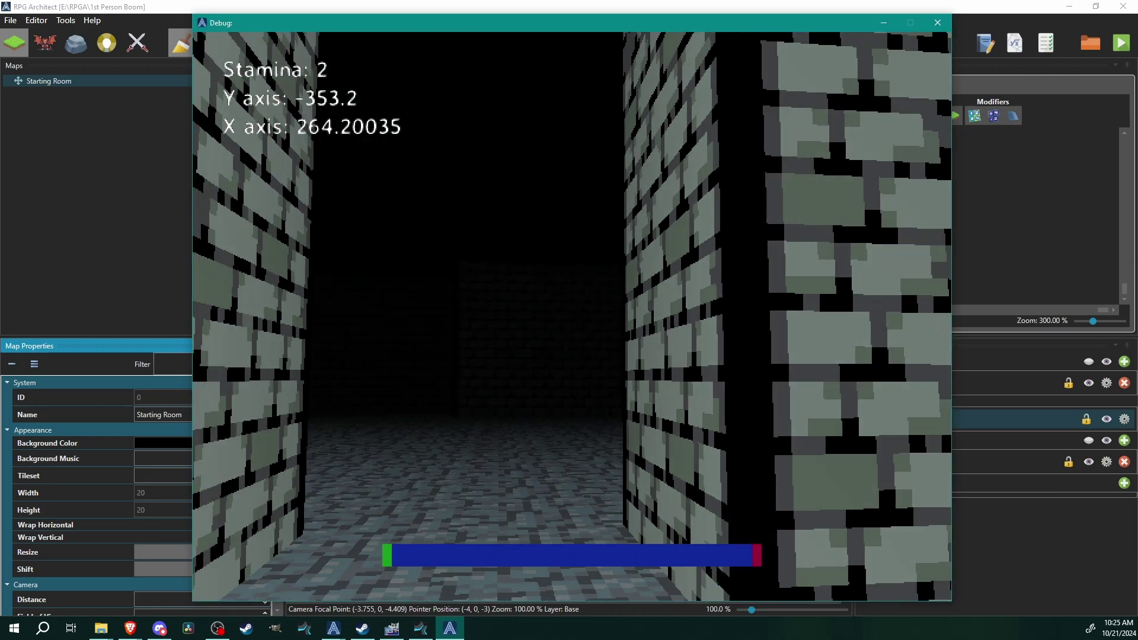
key(s)
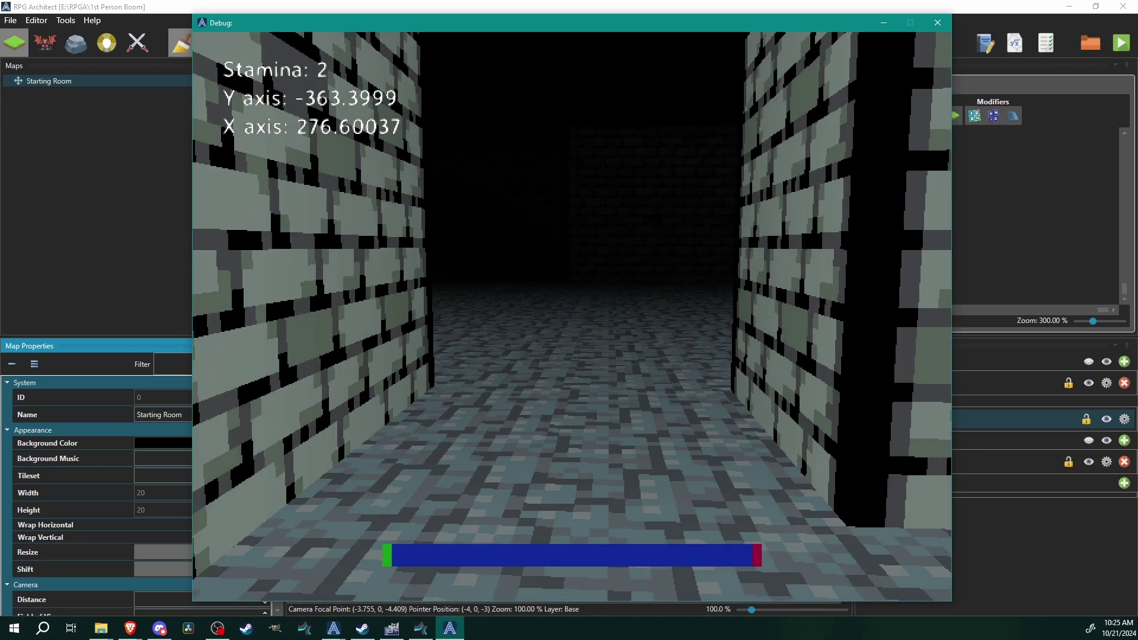
key(Escape)
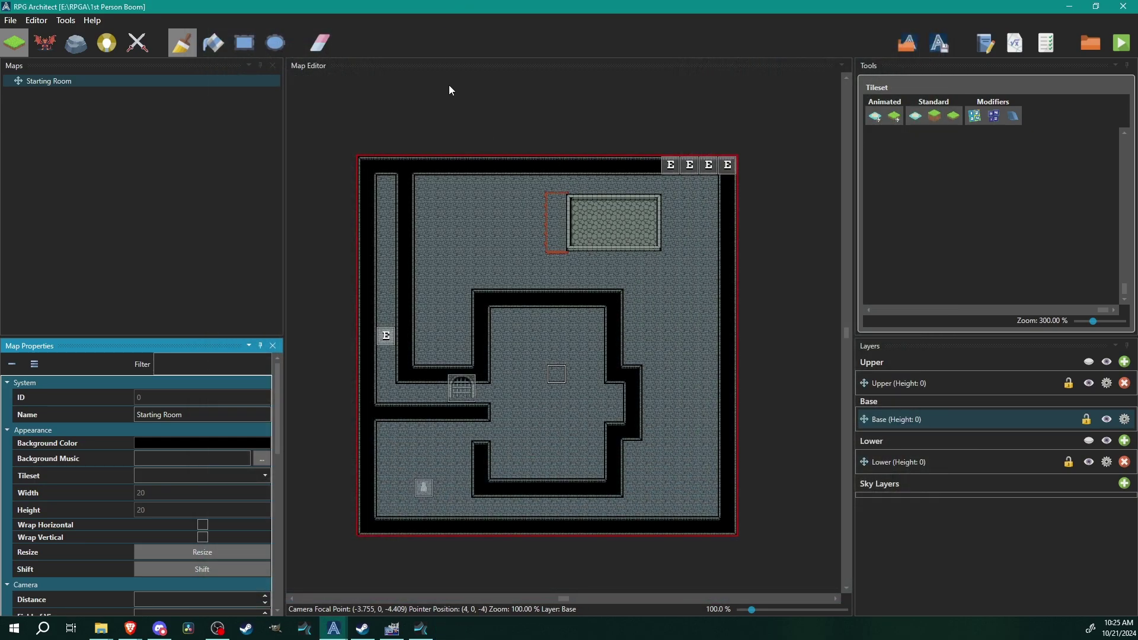
Review the dynamic lighting options in the database's video configuration and close the database.
click(985, 43)
click(897, 93)
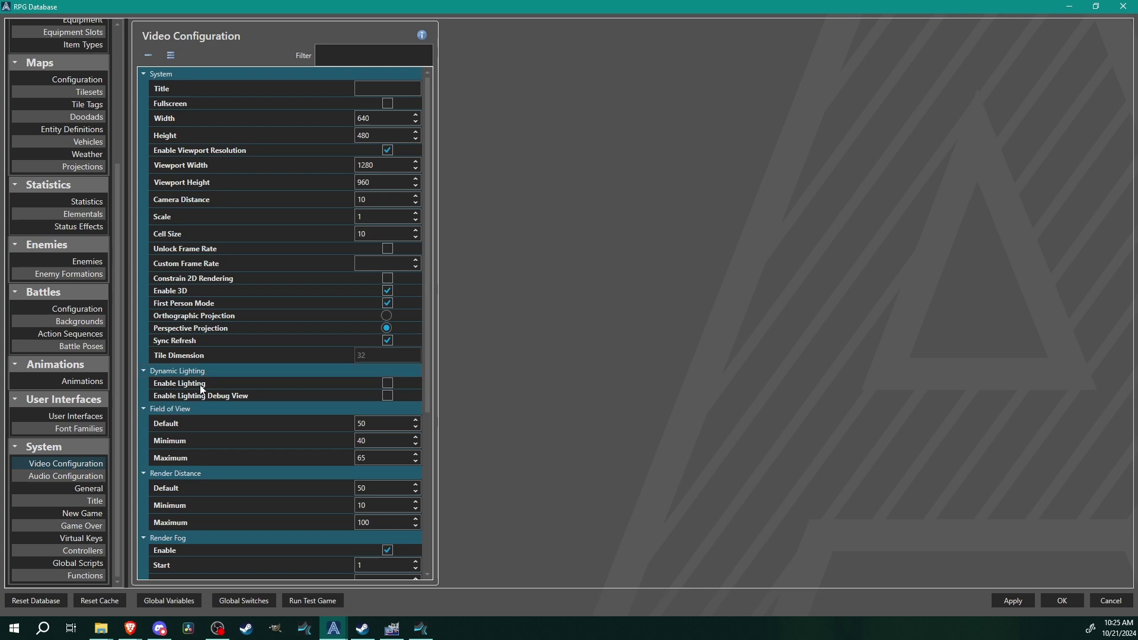
click(1062, 601)
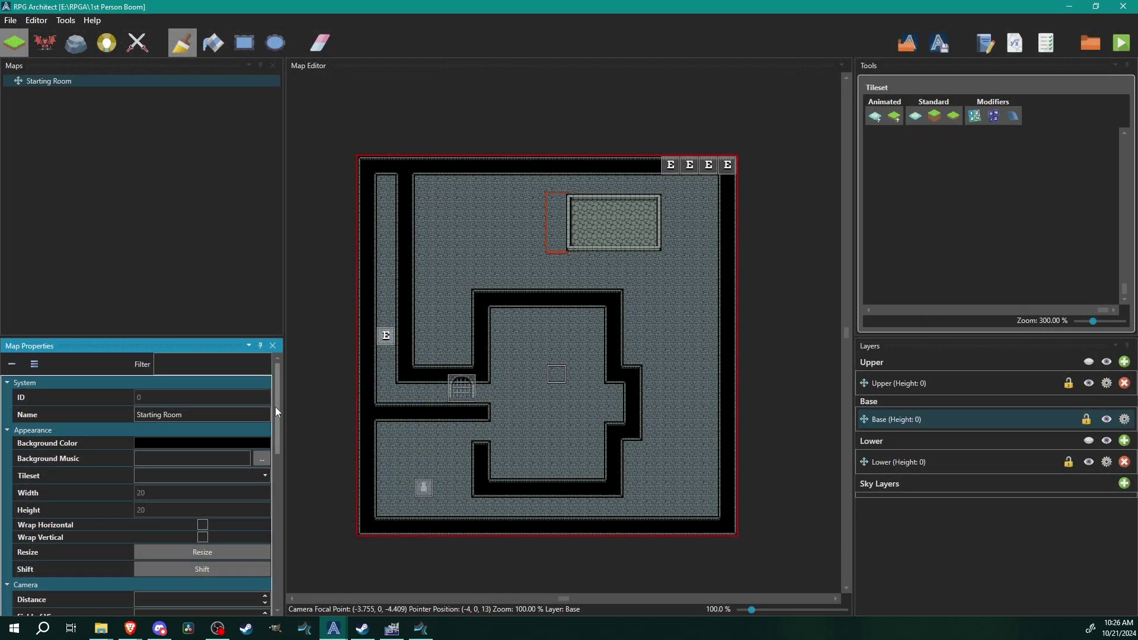
Enable lighting in the Starting Room map's properties.
drag(275, 406, 280, 511)
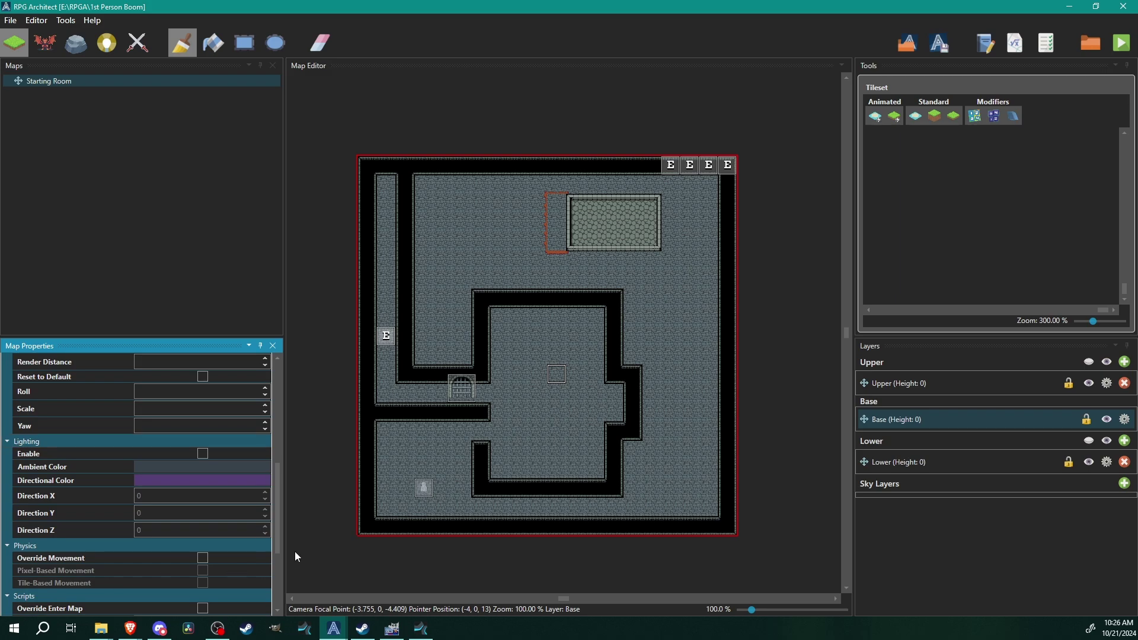
click(202, 454)
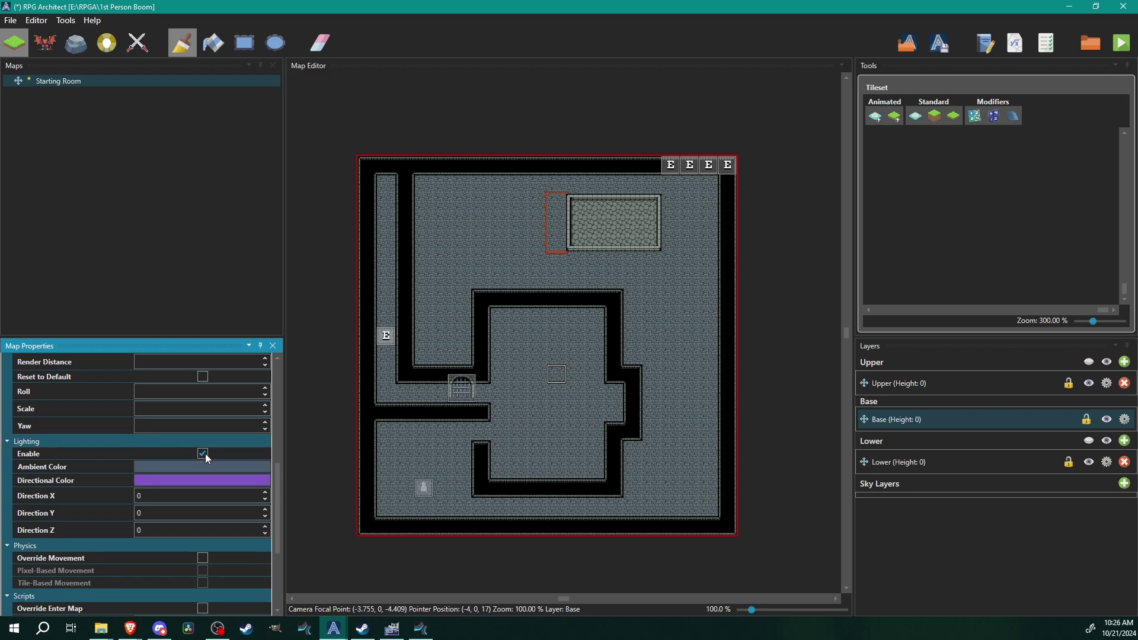
scroll(279, 488, up, 1)
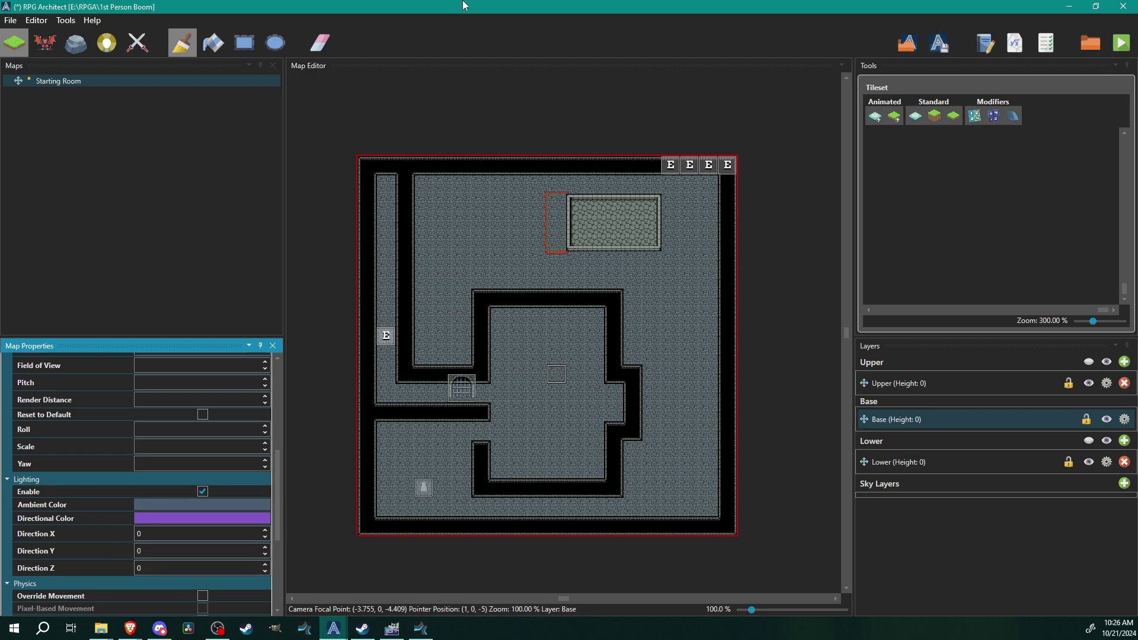
Add a new light in the middle of the central room, at X 10 and Z 12.
click(108, 48)
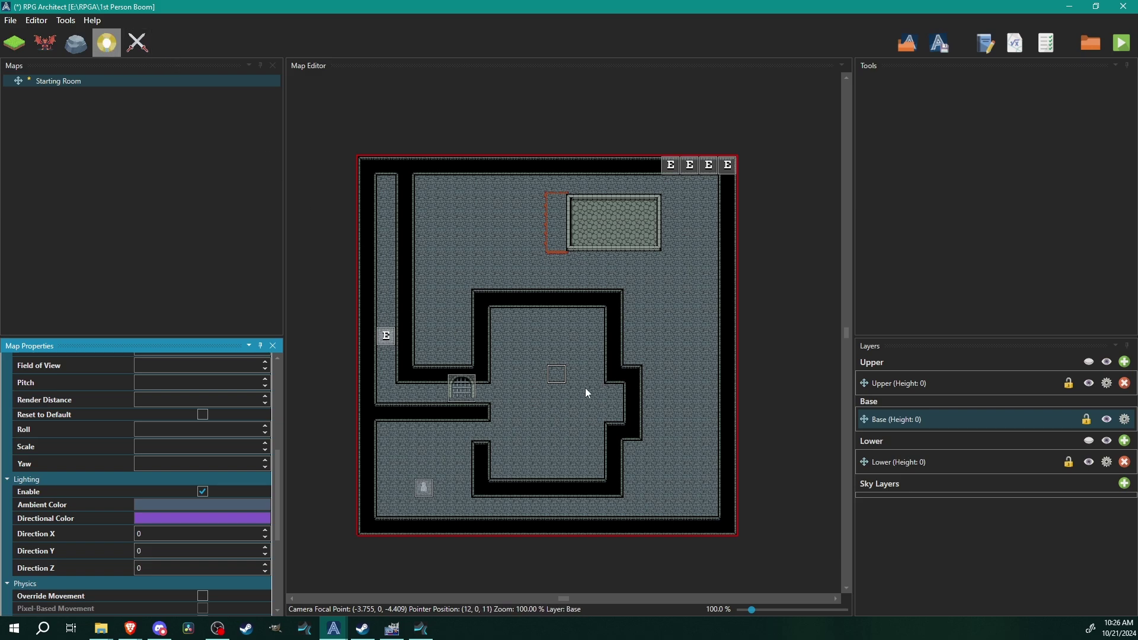
click(561, 396)
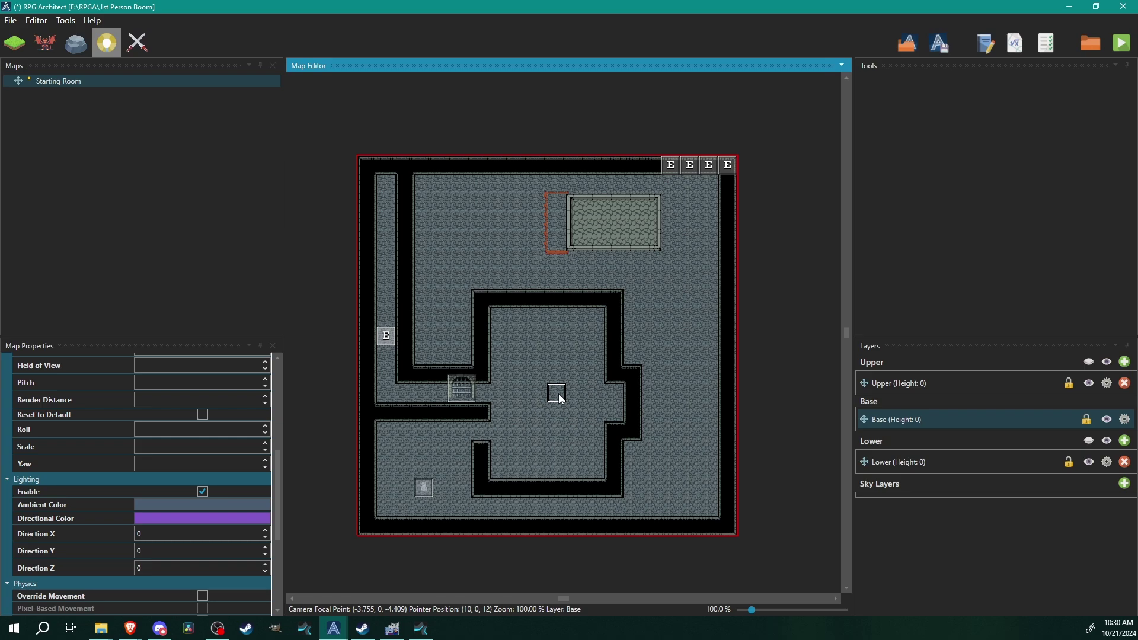
click(560, 395)
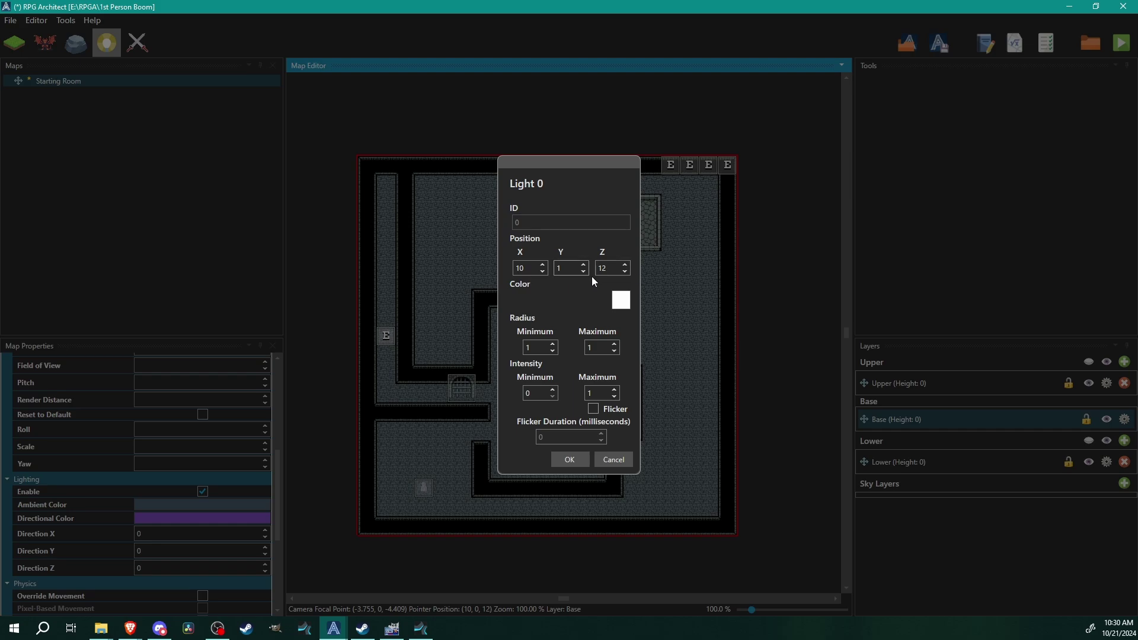
Make the new light red and set its maximum radius to 5.
click(623, 300)
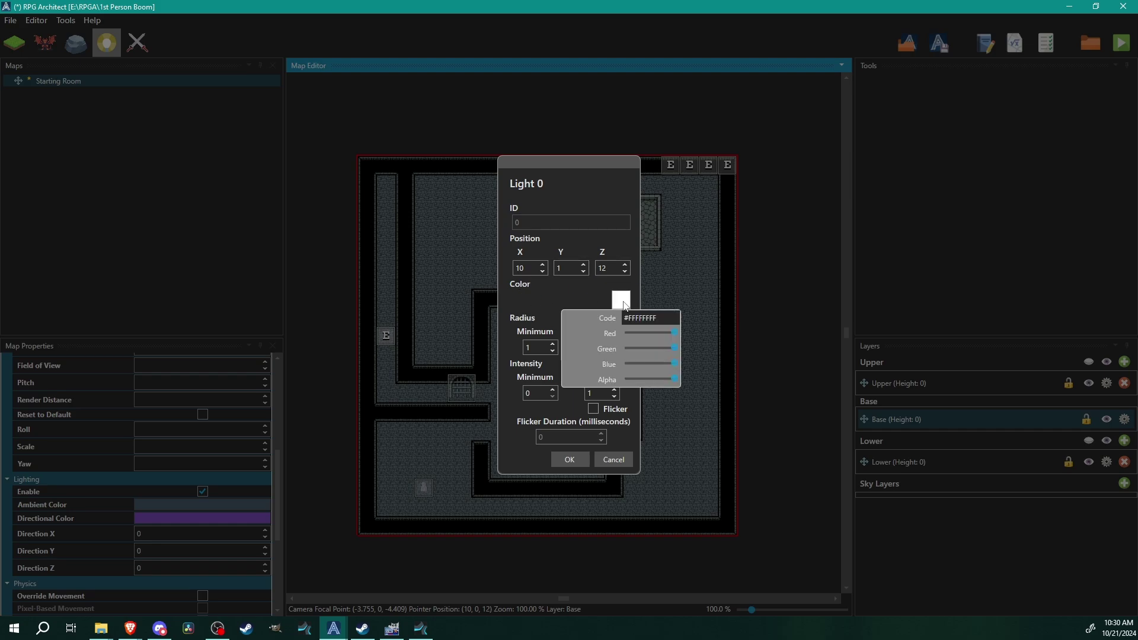
drag(673, 353, 664, 379)
click(643, 350)
click(630, 302)
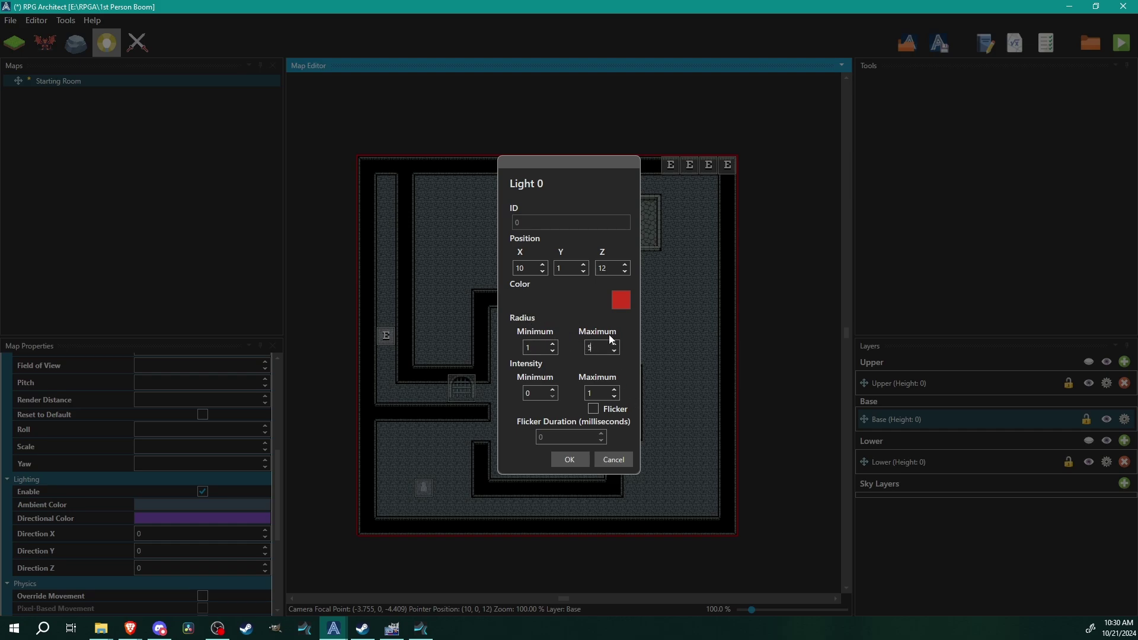
click(569, 460)
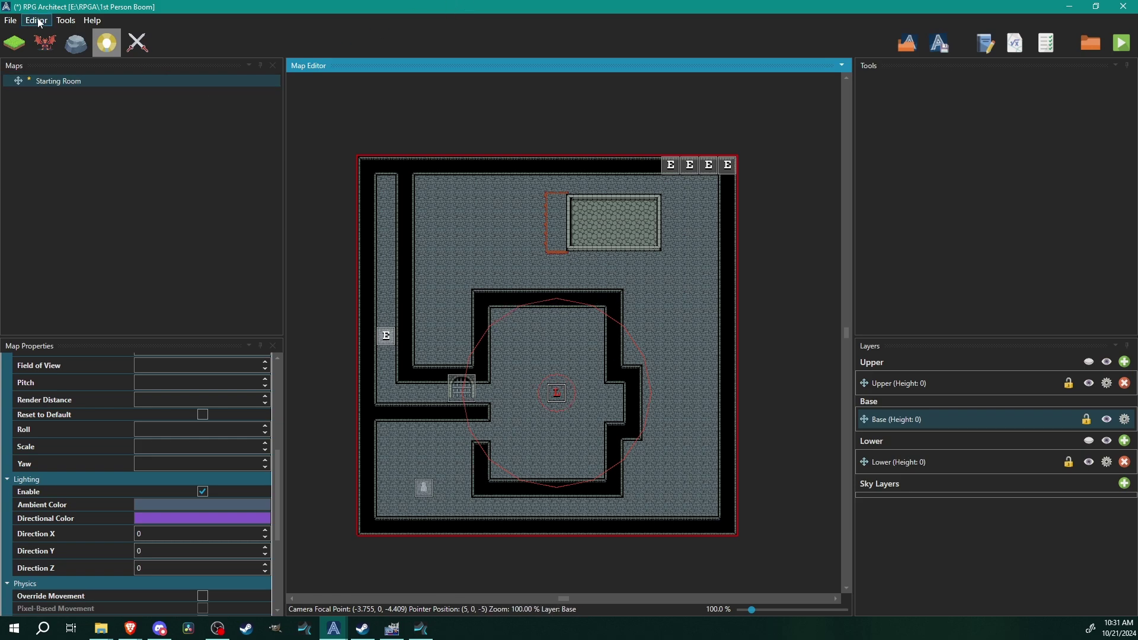
Set the central room light's minimum intensity to 1 and maximum intensity to 3.
double_click(558, 394)
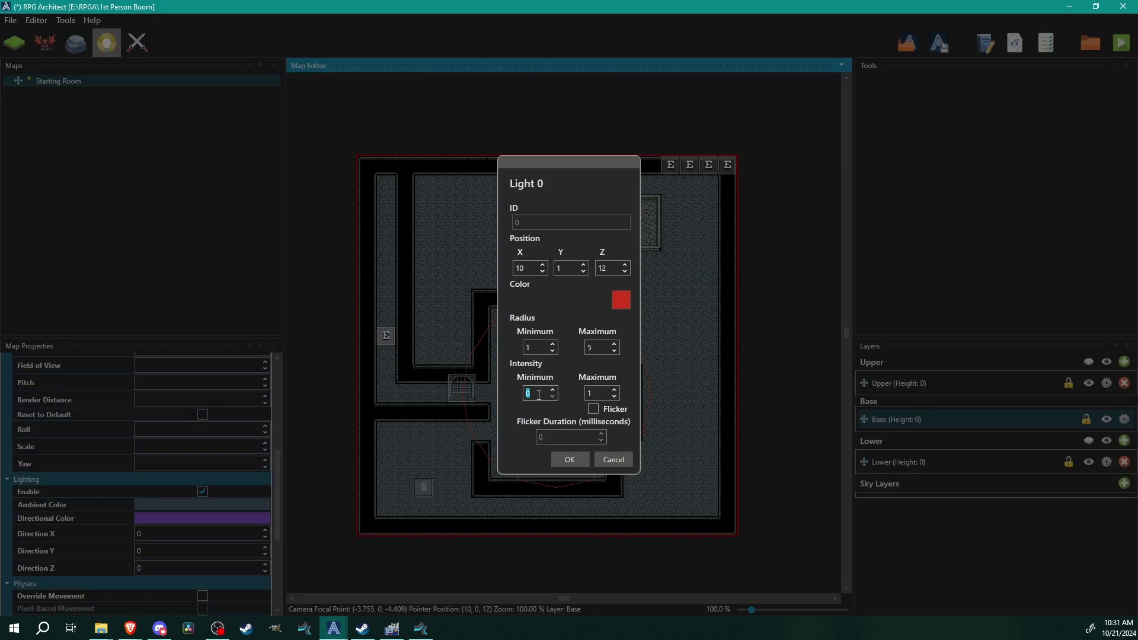
text(1)
double_click(599, 349)
click(595, 393)
text(3)
click(568, 457)
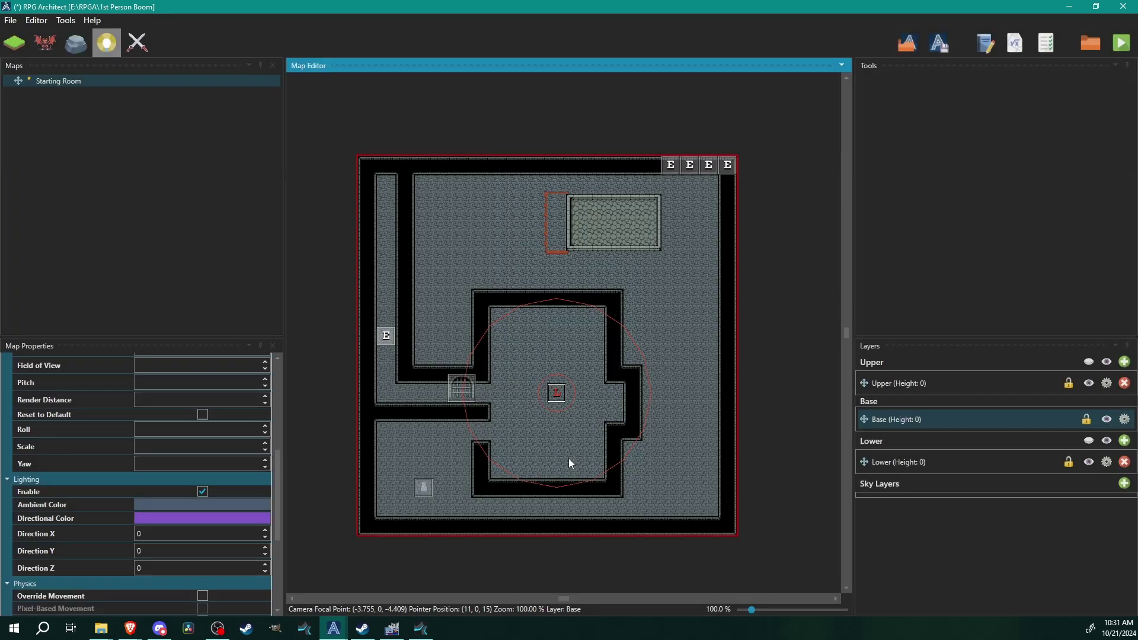
Run the test game, walk to the central room to examine the red light, and close the game.
click(1130, 51)
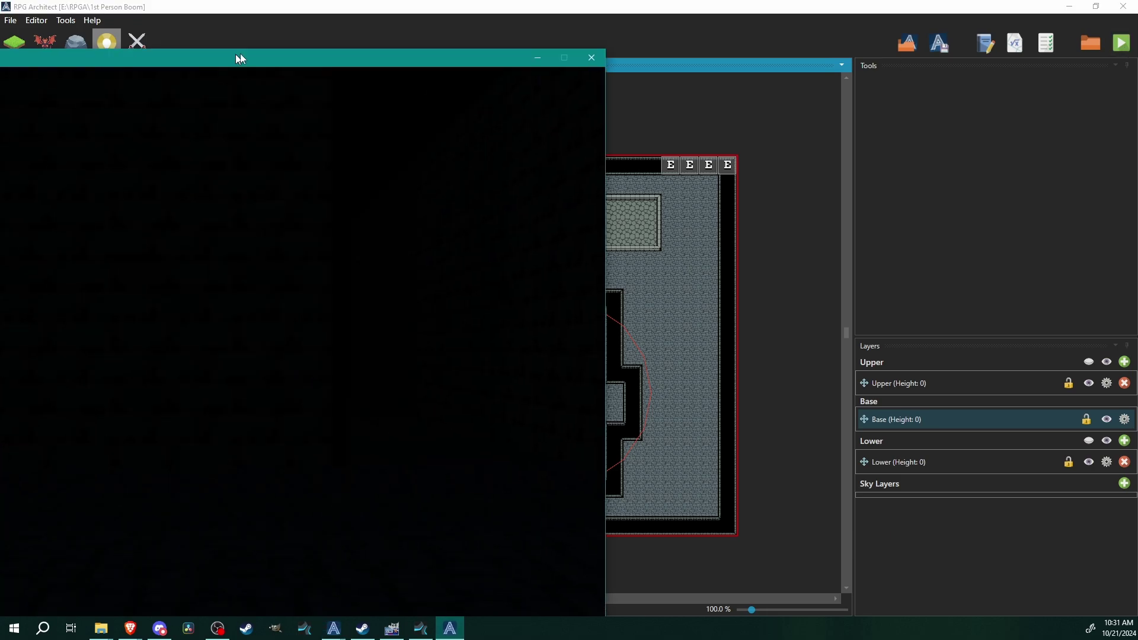
drag(236, 54, 534, 23)
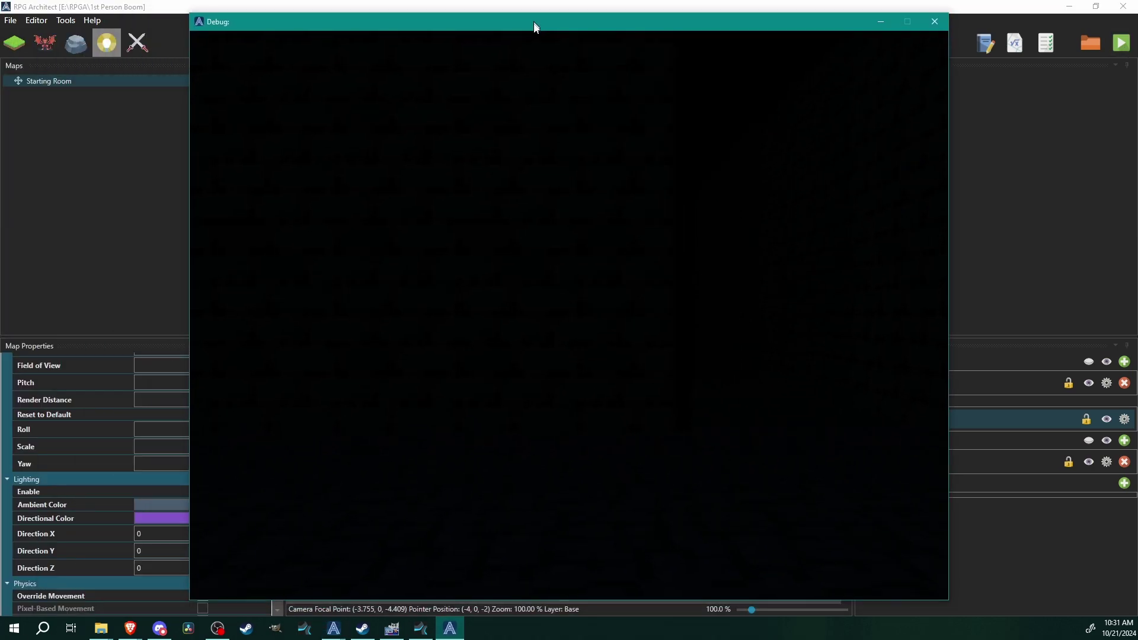
key(a)
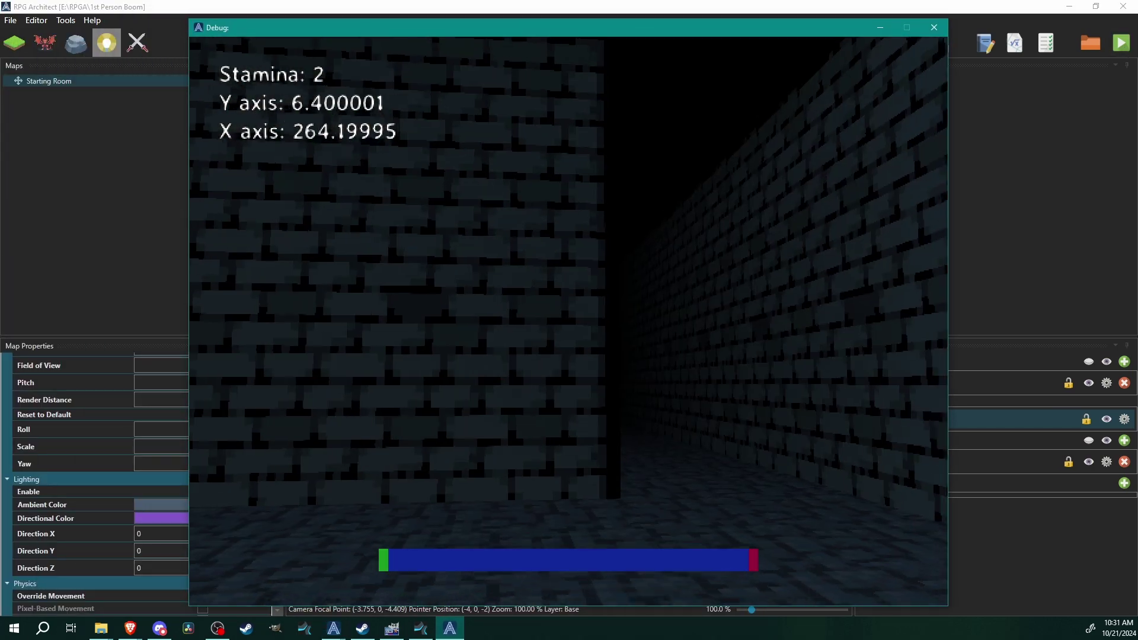
key(w)
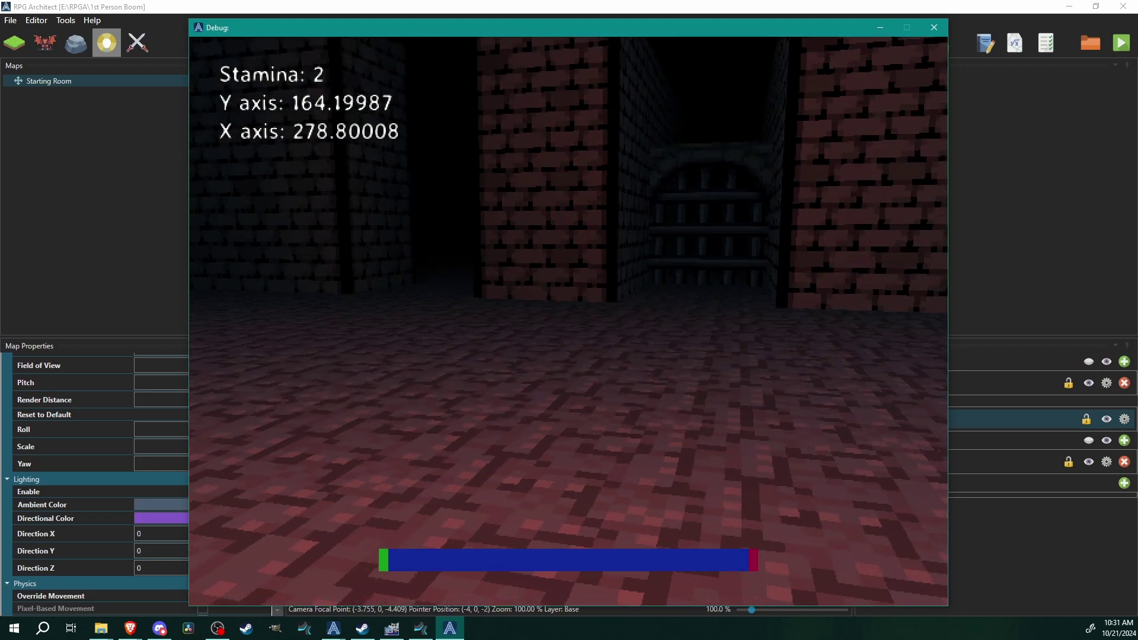
key(Escape)
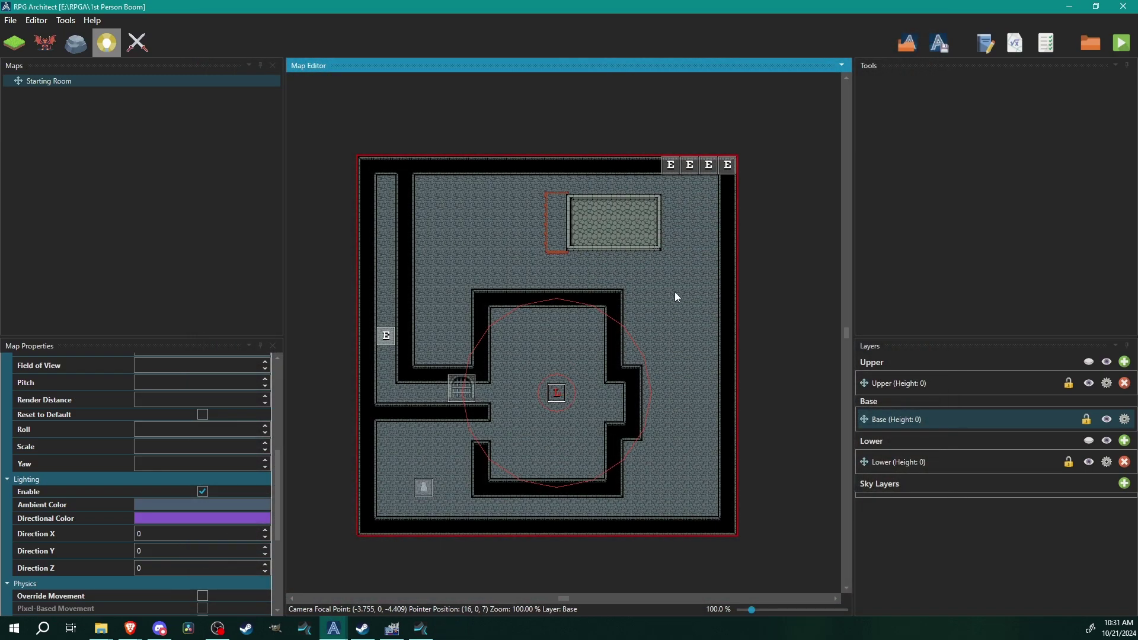
Copy the red light to the southeast corner at X 16, Z 17, and recolor the central room's light purple (#D6AF39E2).
drag(676, 297, 674, 495)
double_click(672, 489)
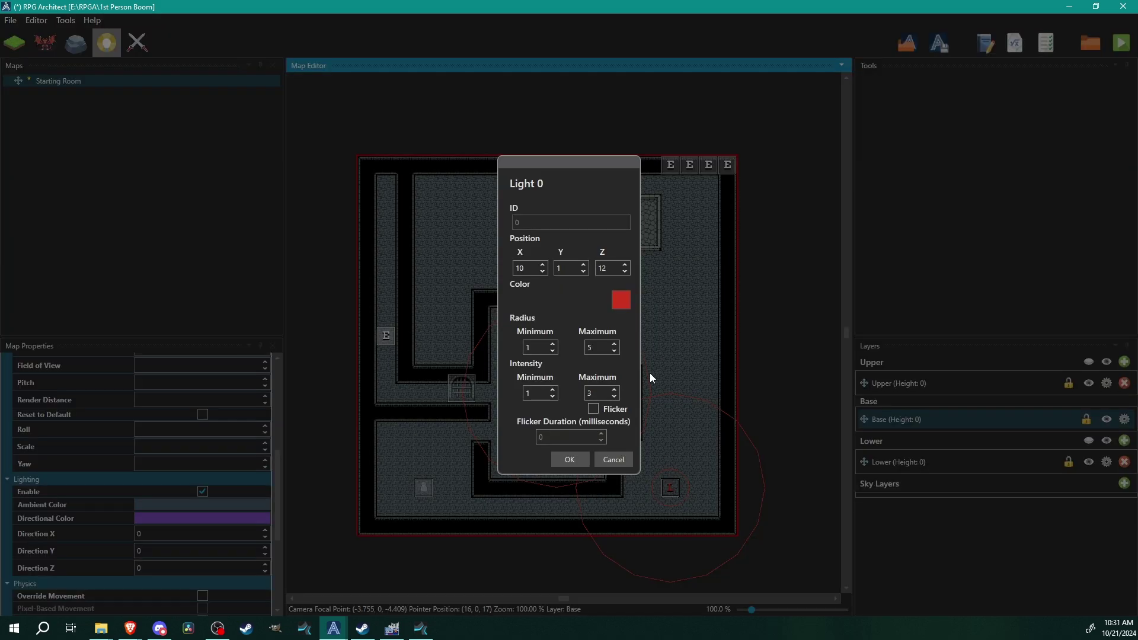
click(620, 300)
drag(633, 364, 666, 379)
click(658, 330)
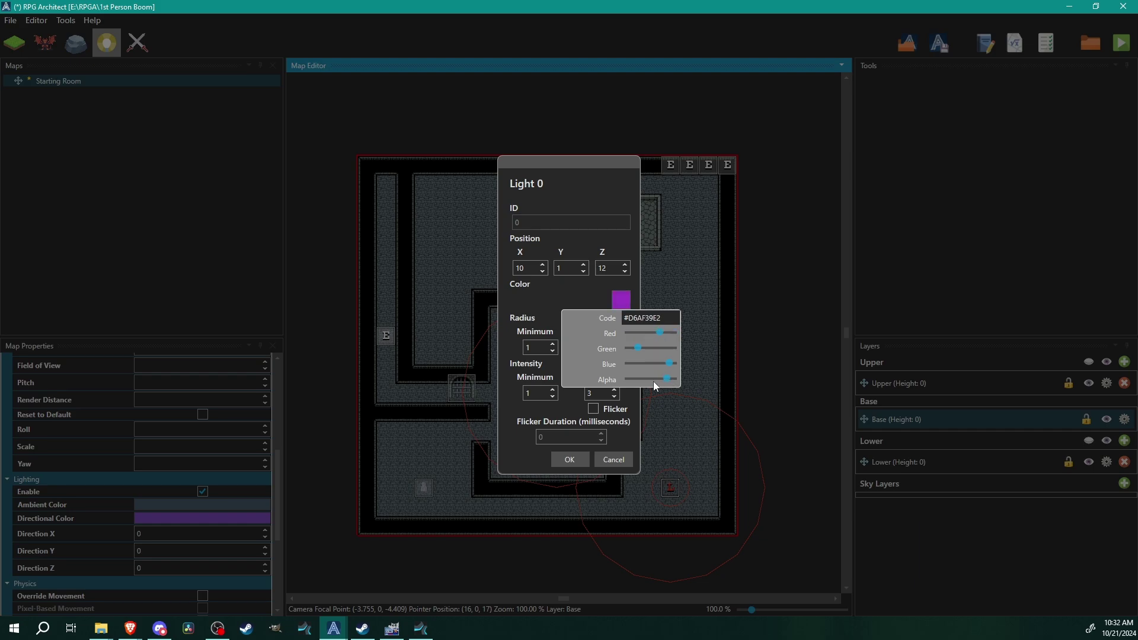
click(622, 308)
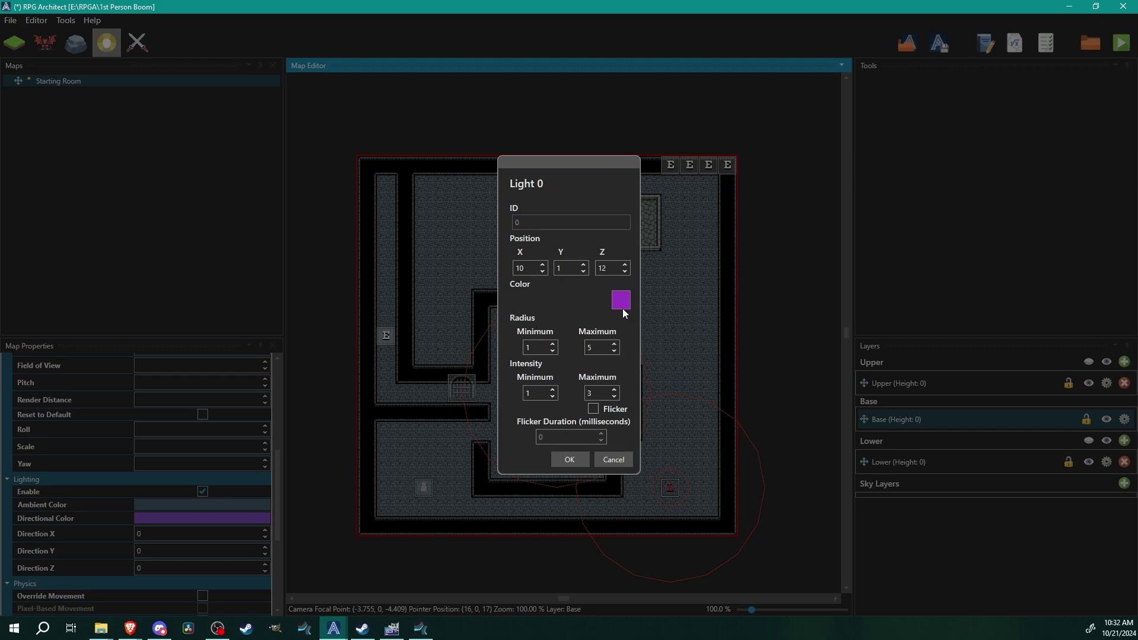
click(569, 460)
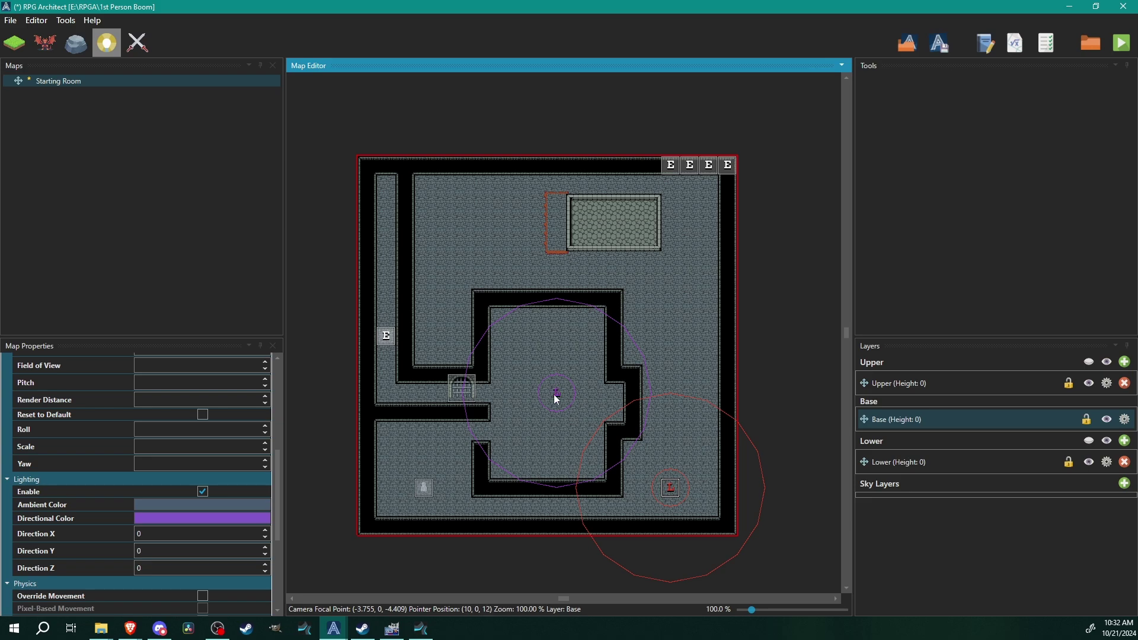
Run the test game and walk through the corridors and central room to examine the red and purple lights, then close it.
click(1129, 51)
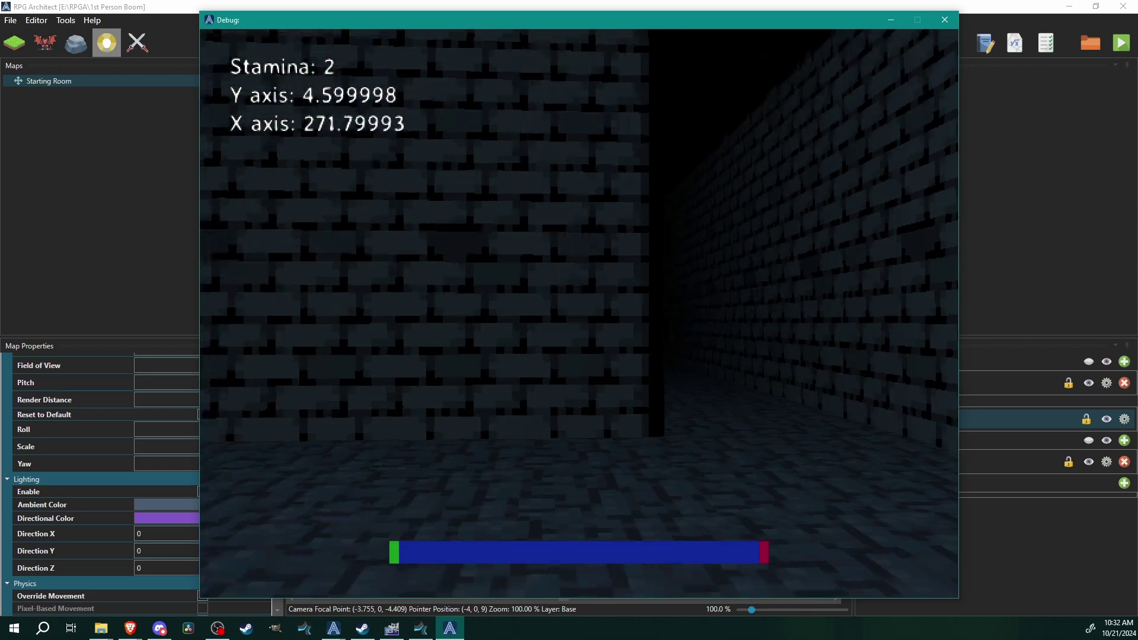
key(shift+d)
key(w)
key(shift+w)
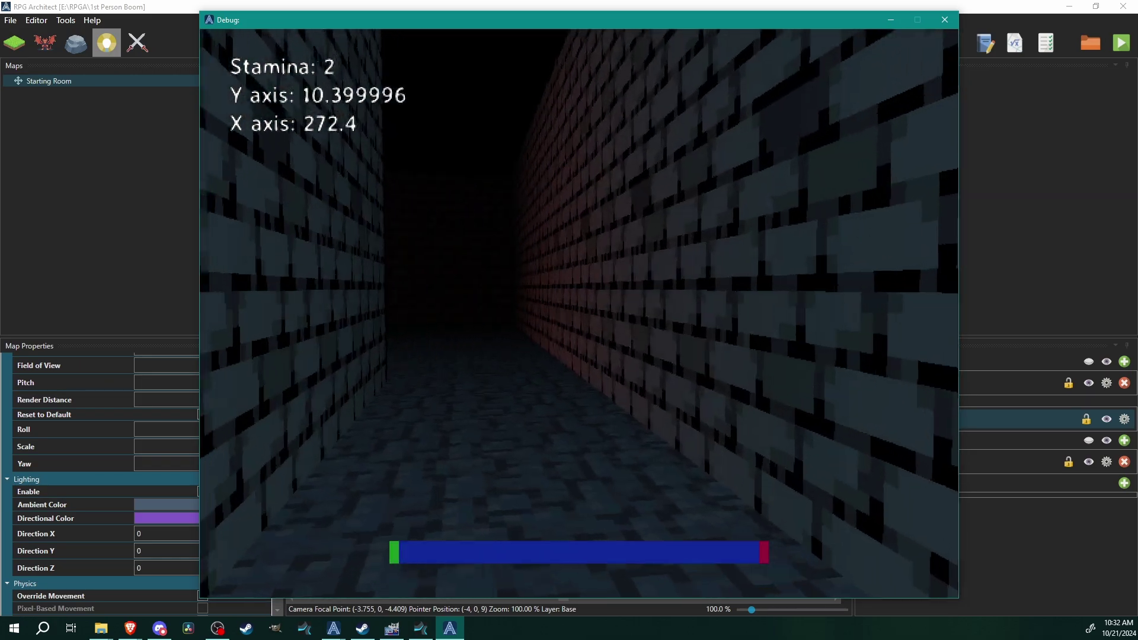
key(shift+w)
key(w)
key(shift+w)
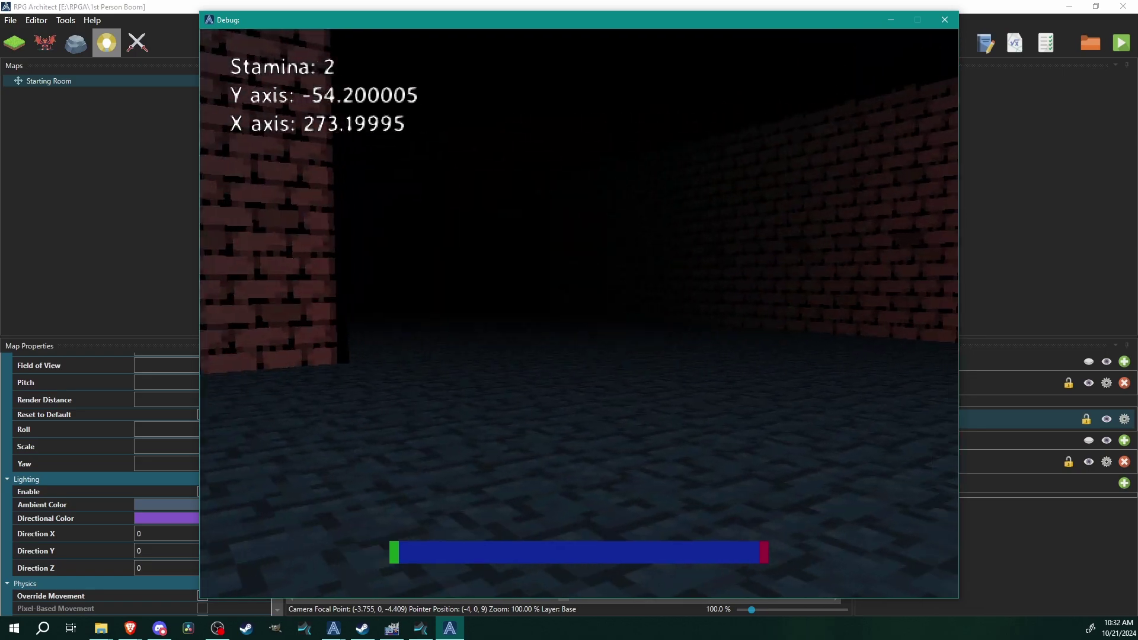
key(shift+w)
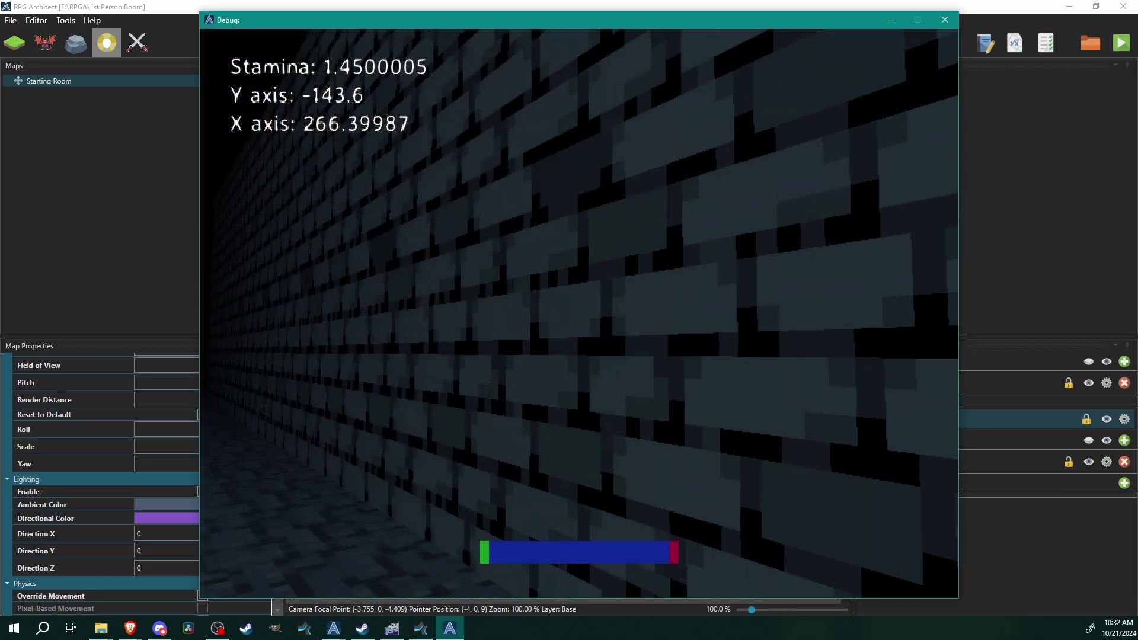
key(shift+w)
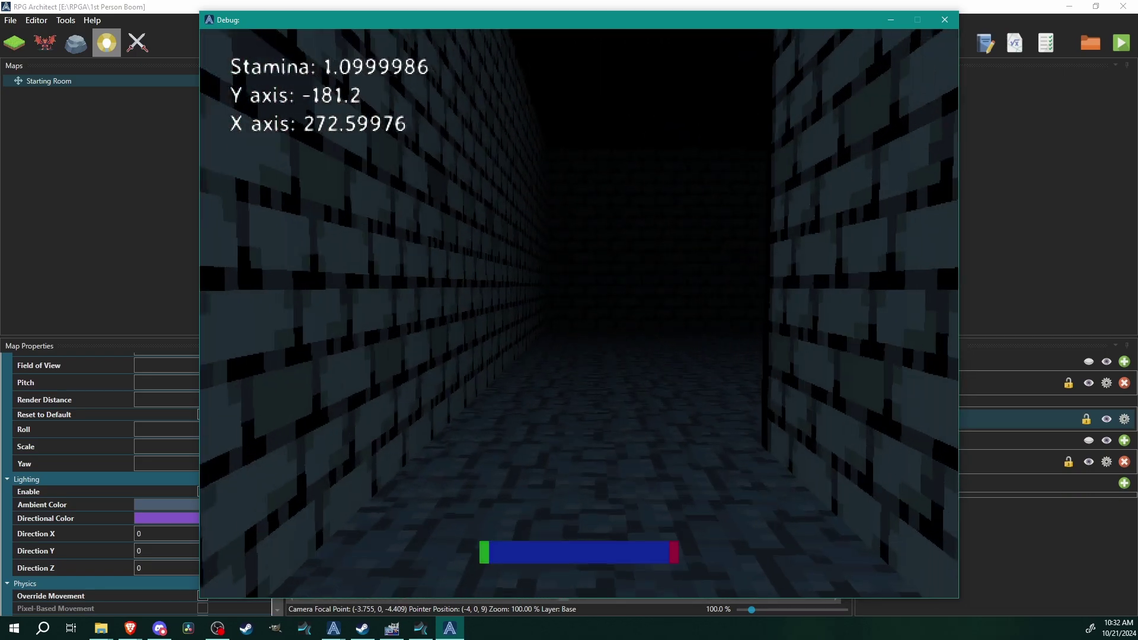
key(shift+w)
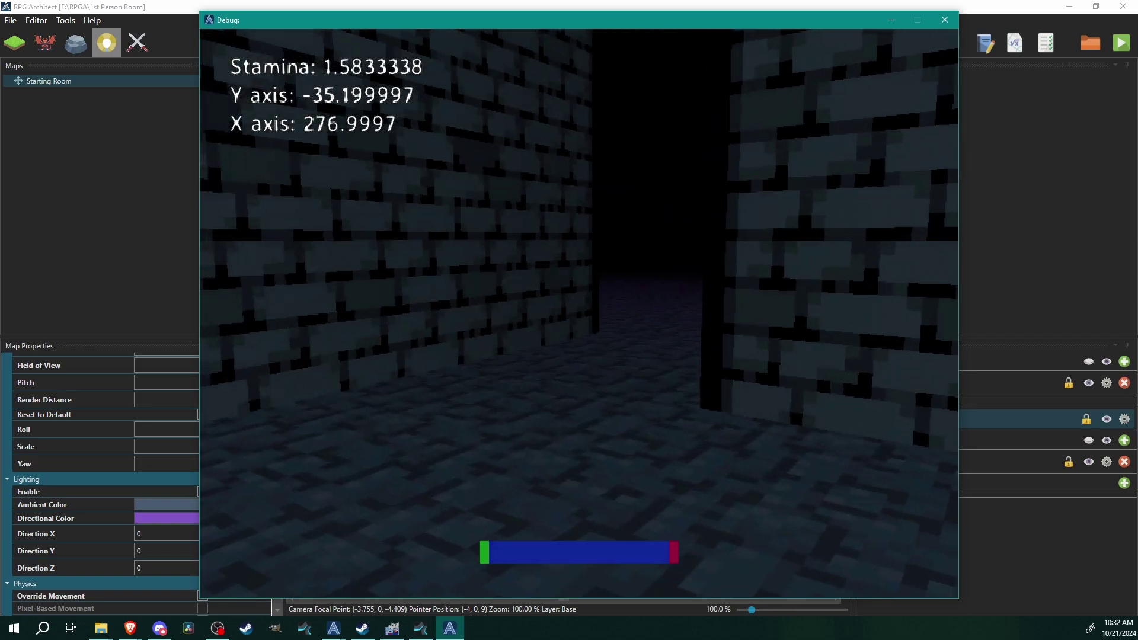
key(w)
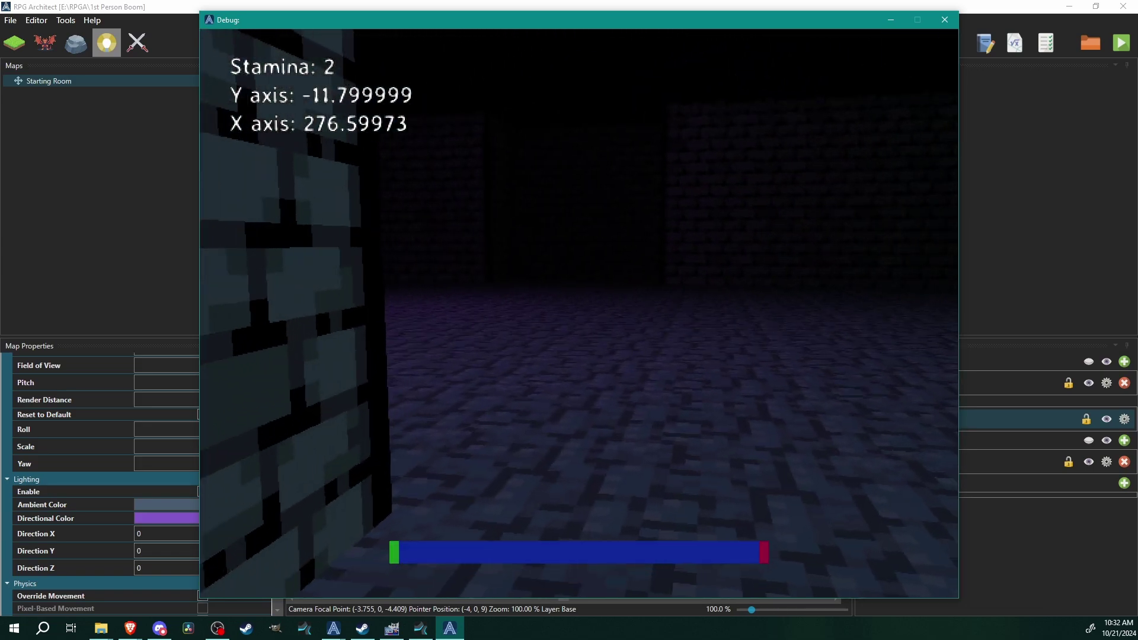
key(w)
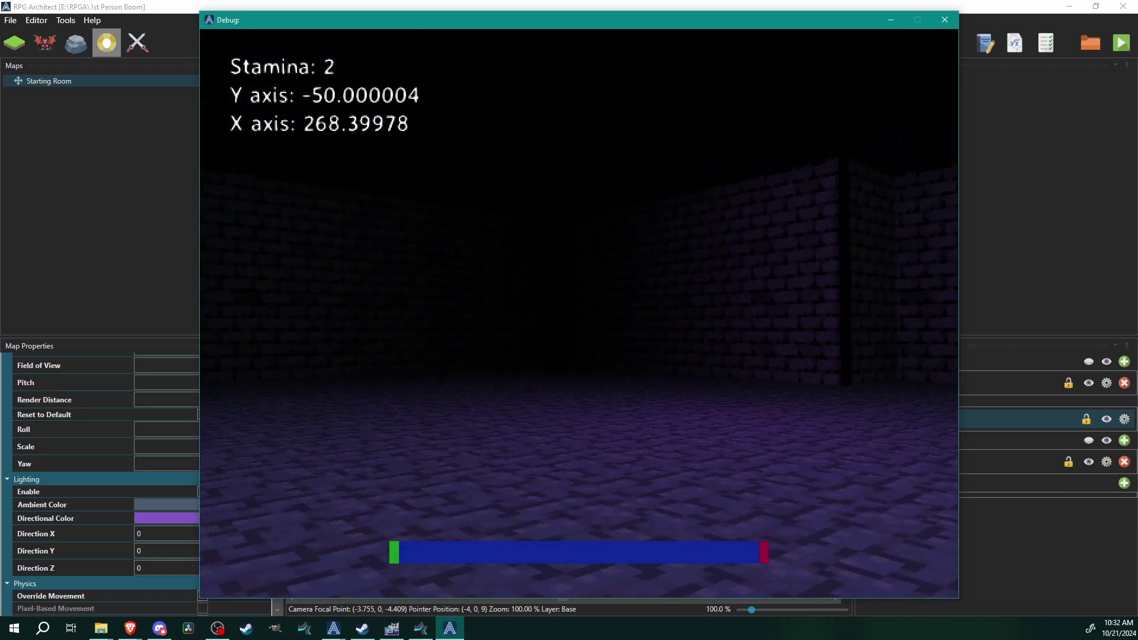
key(w)
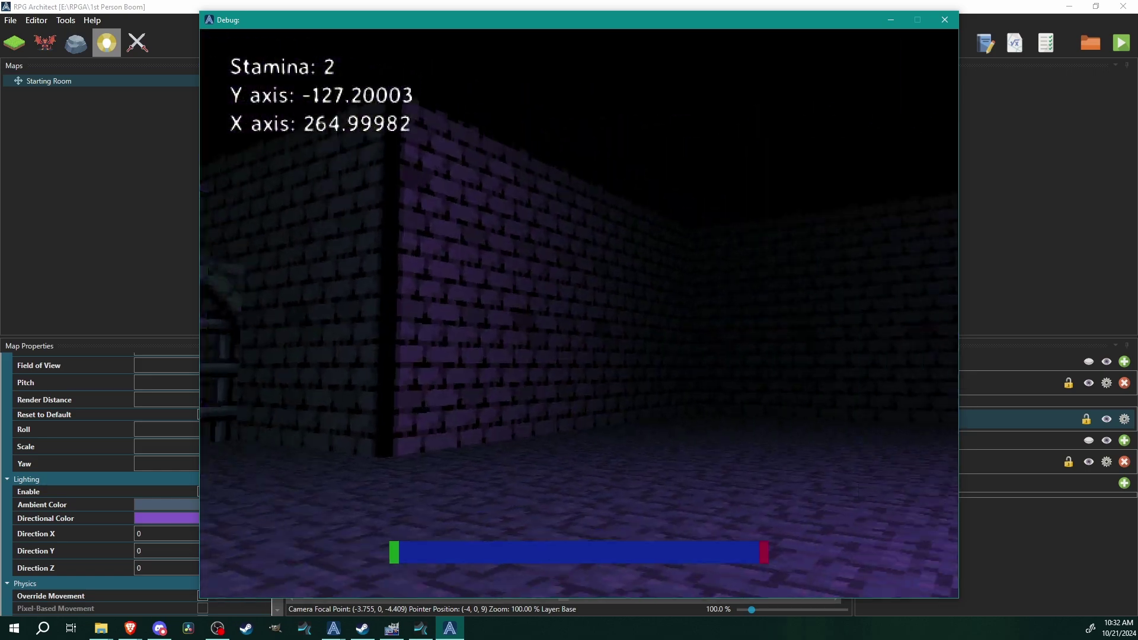
key(w)
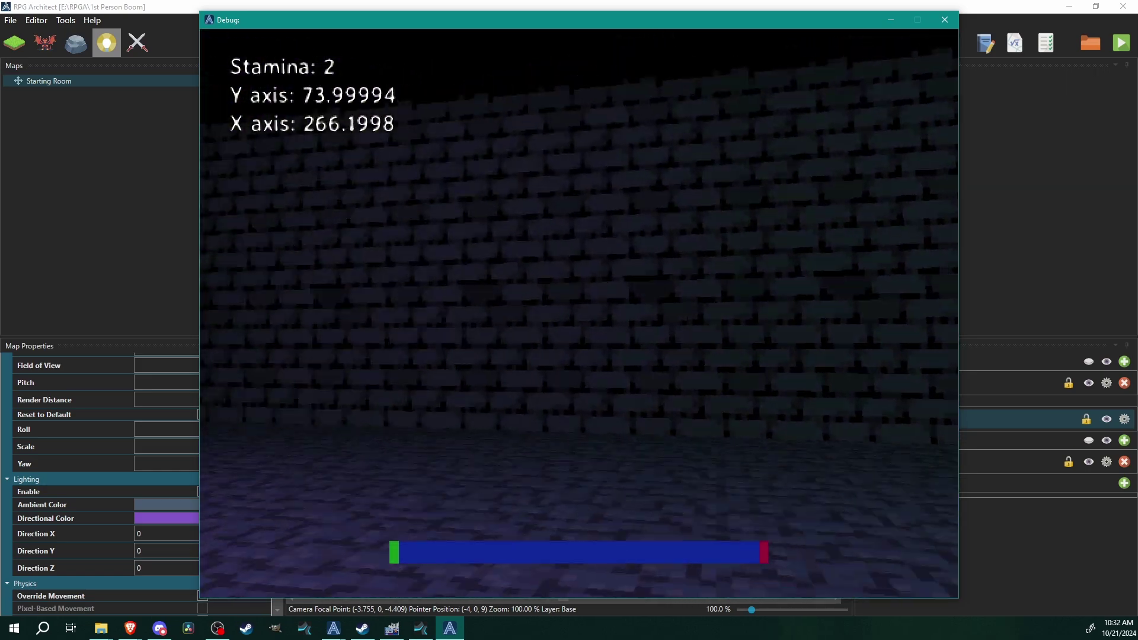
key(Escape)
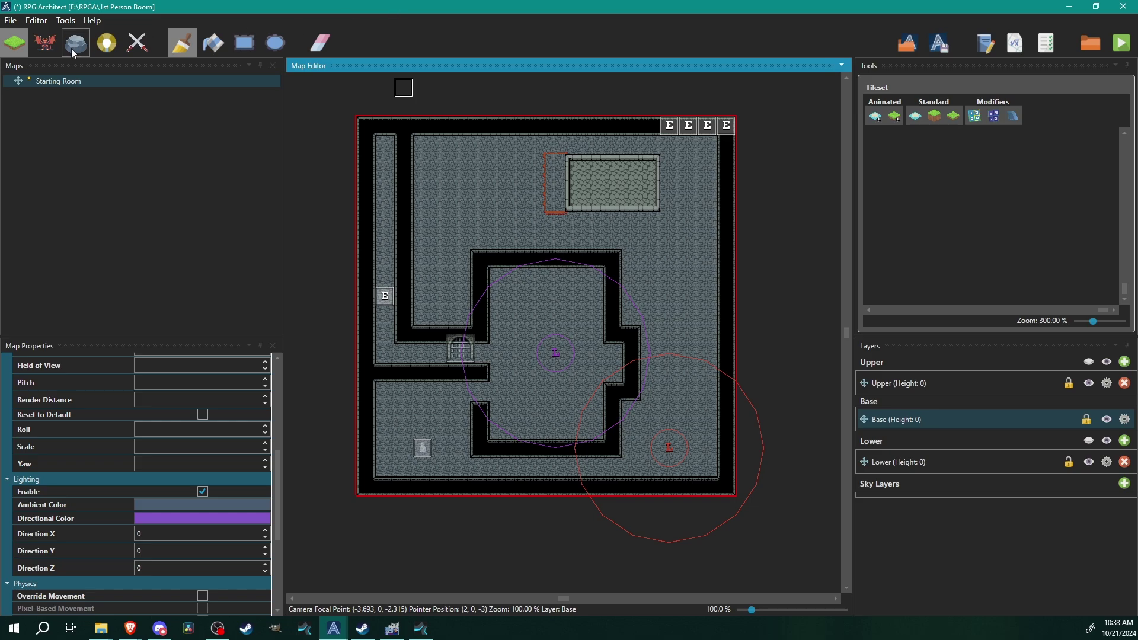
Enable flicker on the red light in the southeast corner with a flicker duration of 500 milliseconds.
click(107, 42)
click(669, 450)
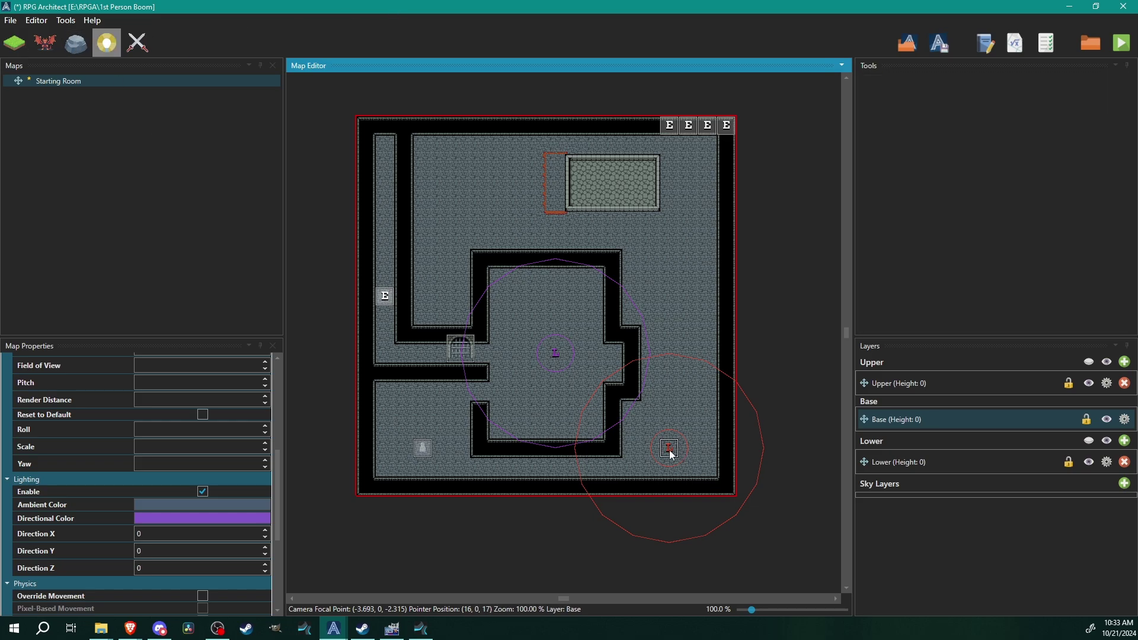
double_click(670, 449)
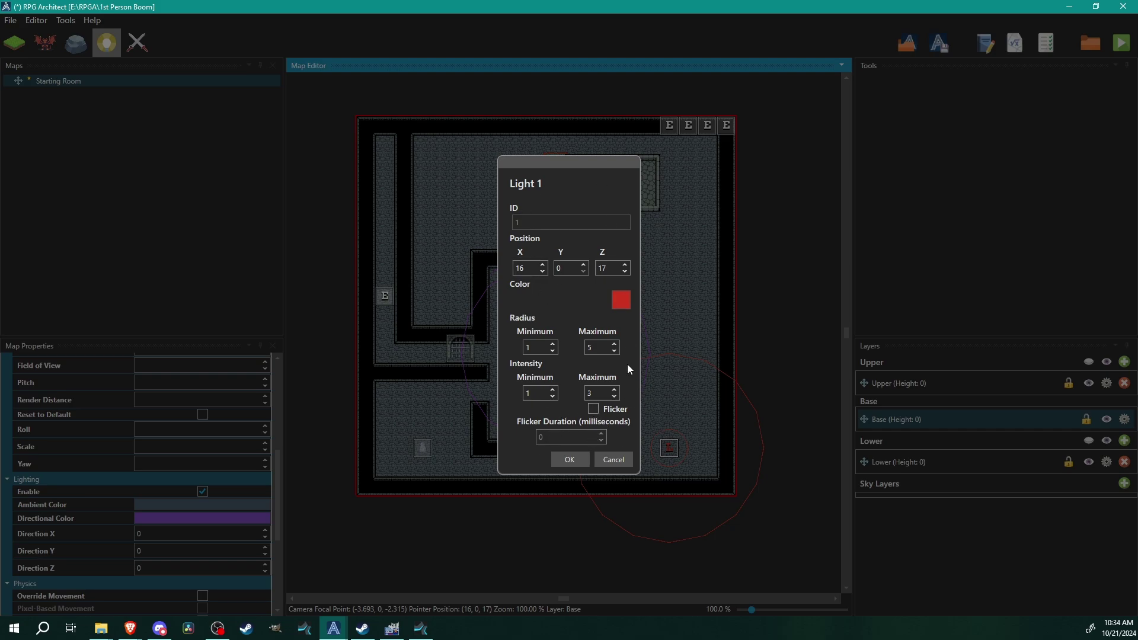
click(594, 410)
click(568, 461)
Check the red light's flicker settings and save the project.
double_click(669, 451)
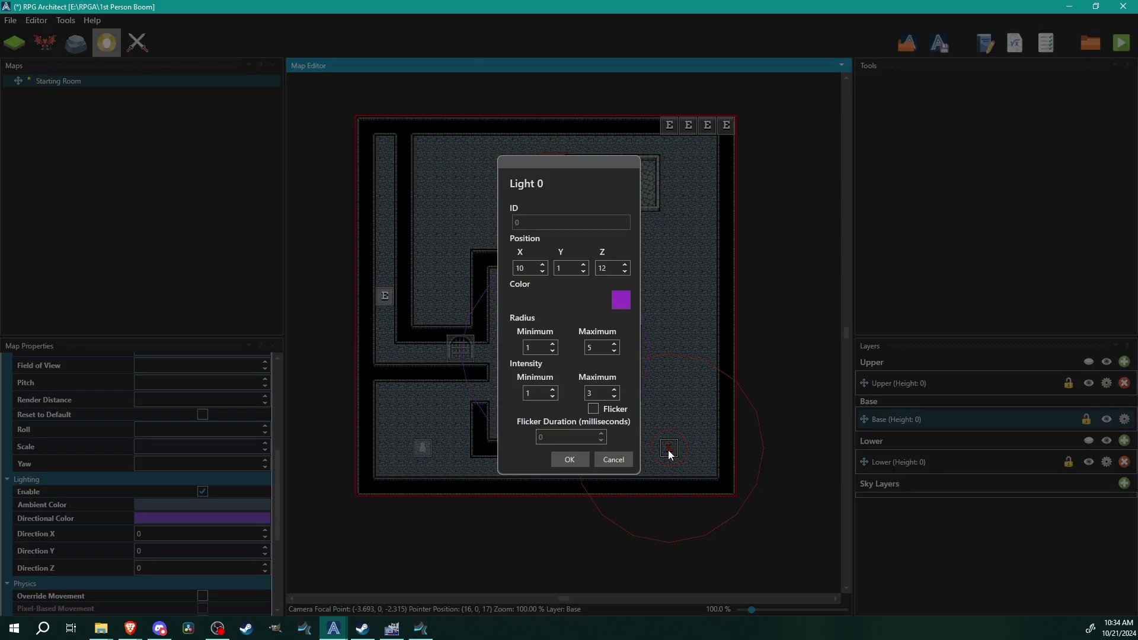
click(621, 464)
double_click(736, 487)
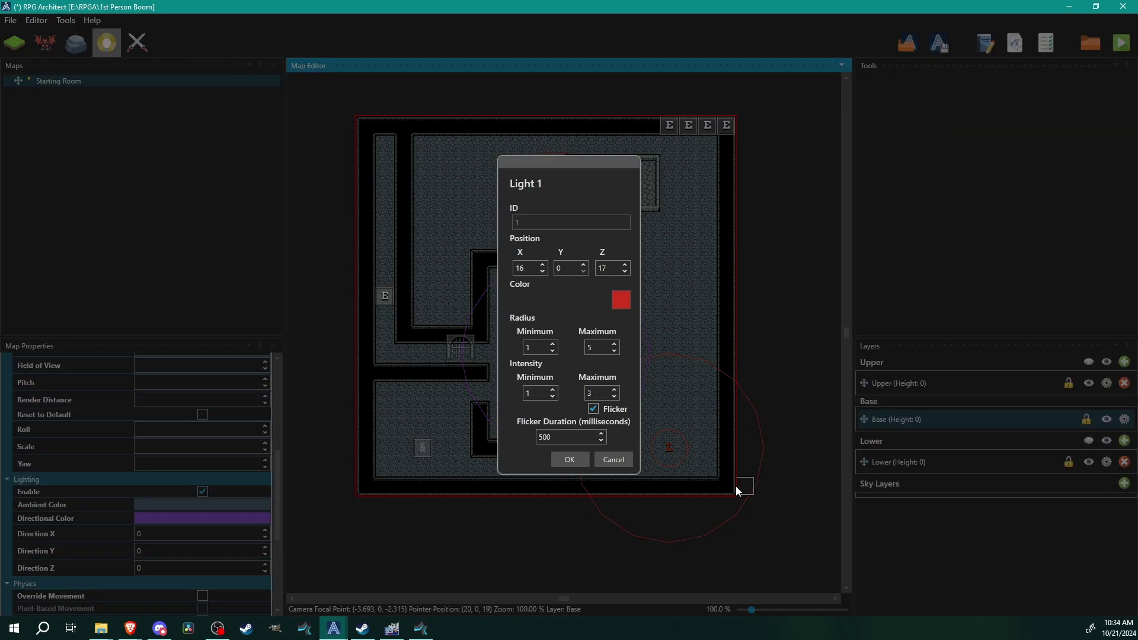
click(569, 459)
key(ctrl+s)
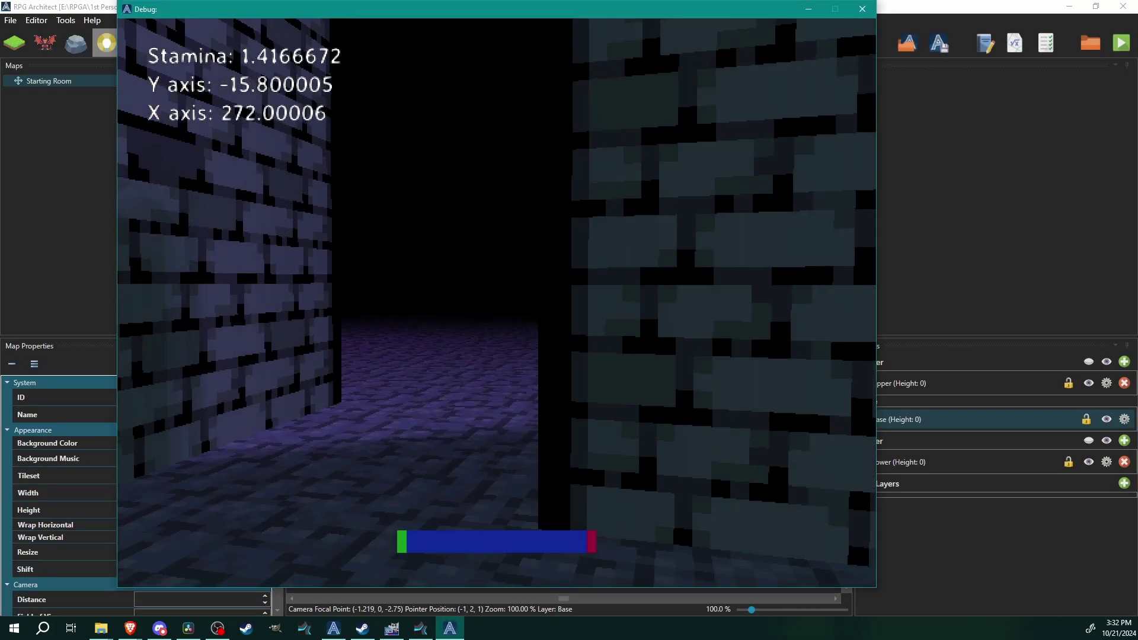
Walk through the central room to the southeast corner in the test game and examine the red light's flicker.
key(w)
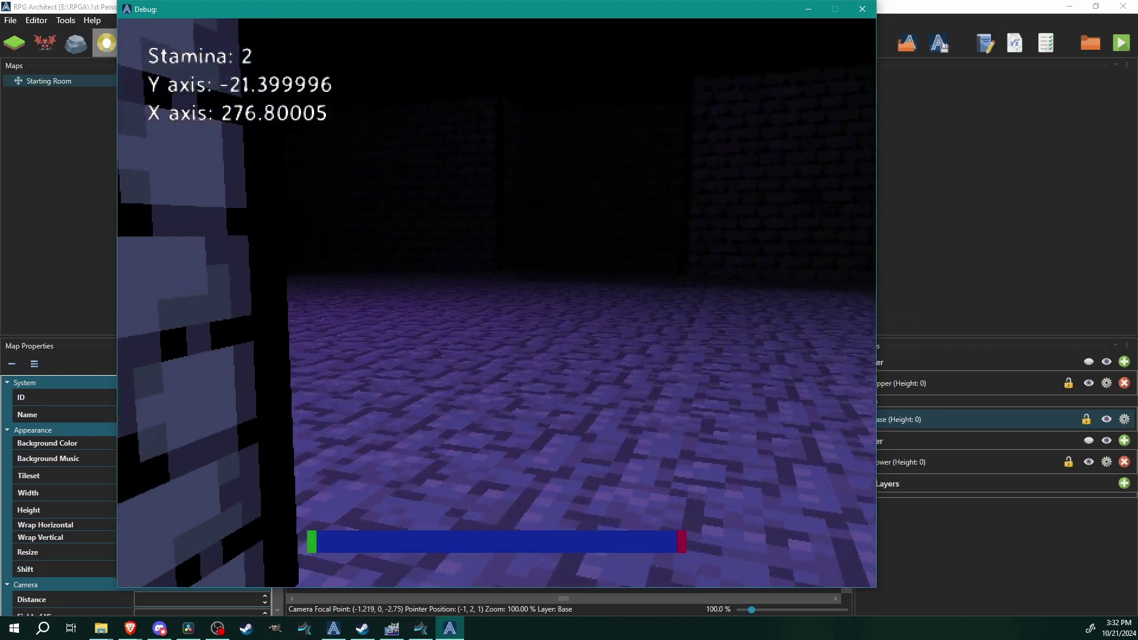
key(w)
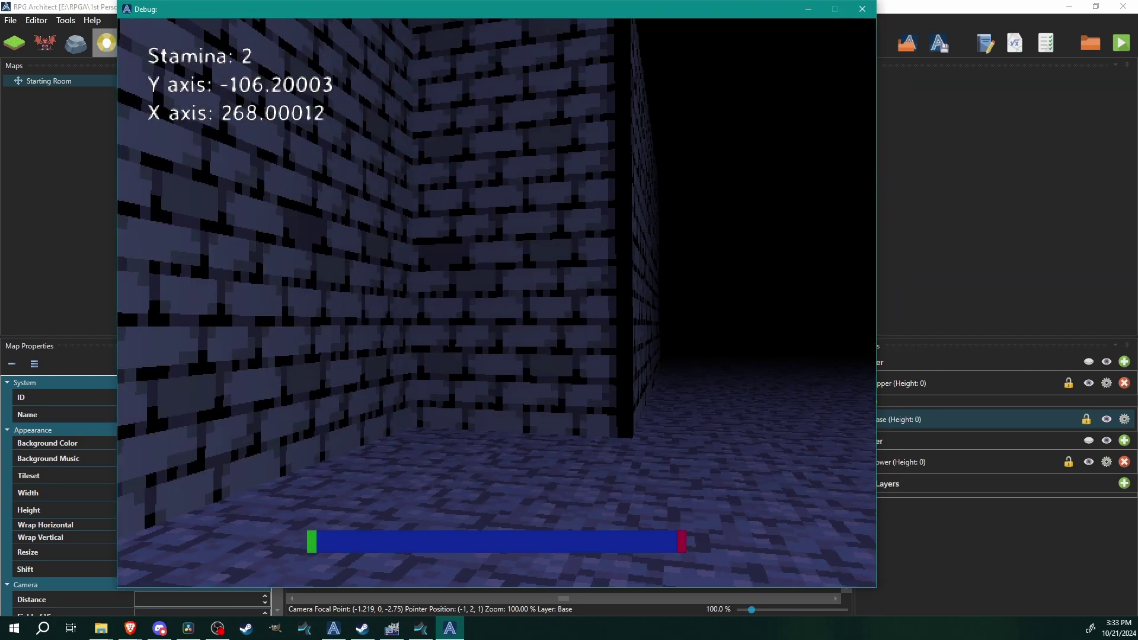
key(w)
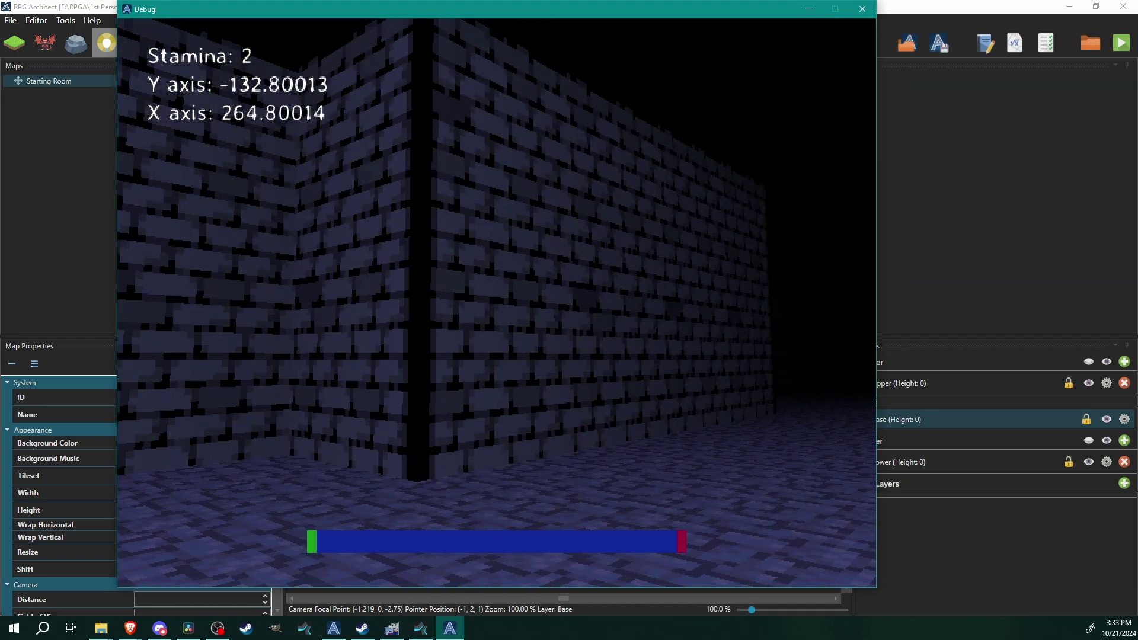
key(d)
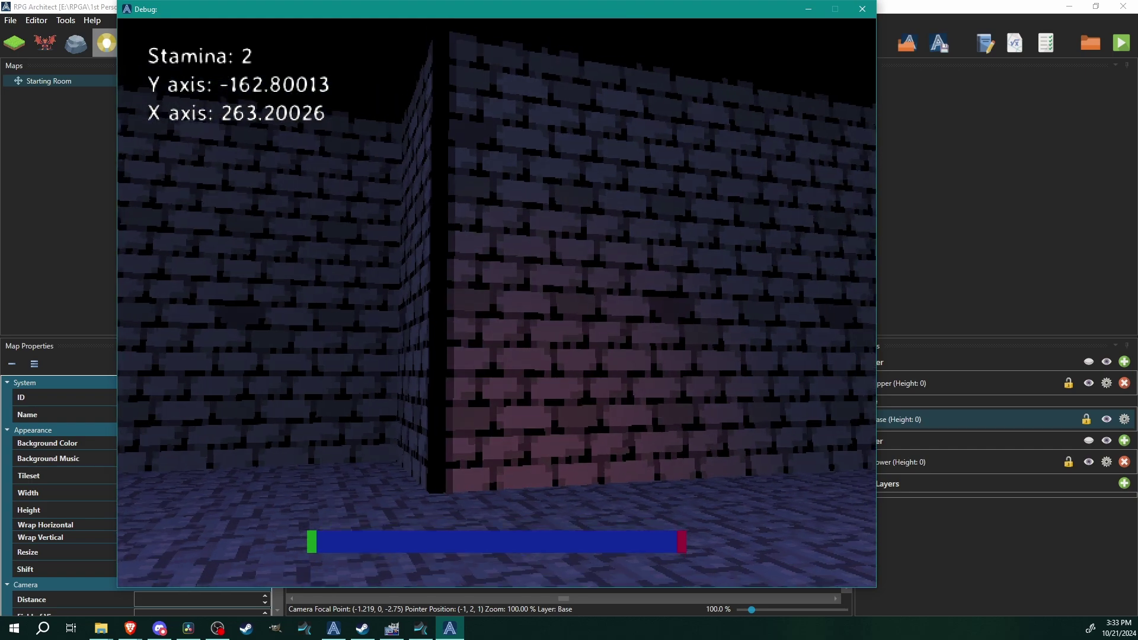
key(w)
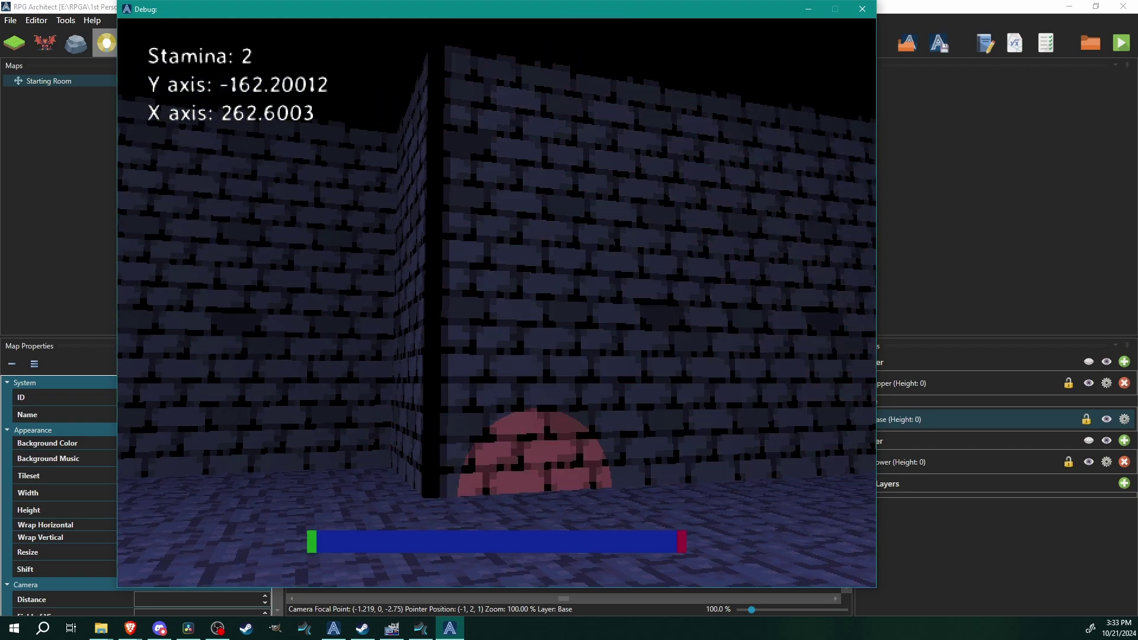
key(w)
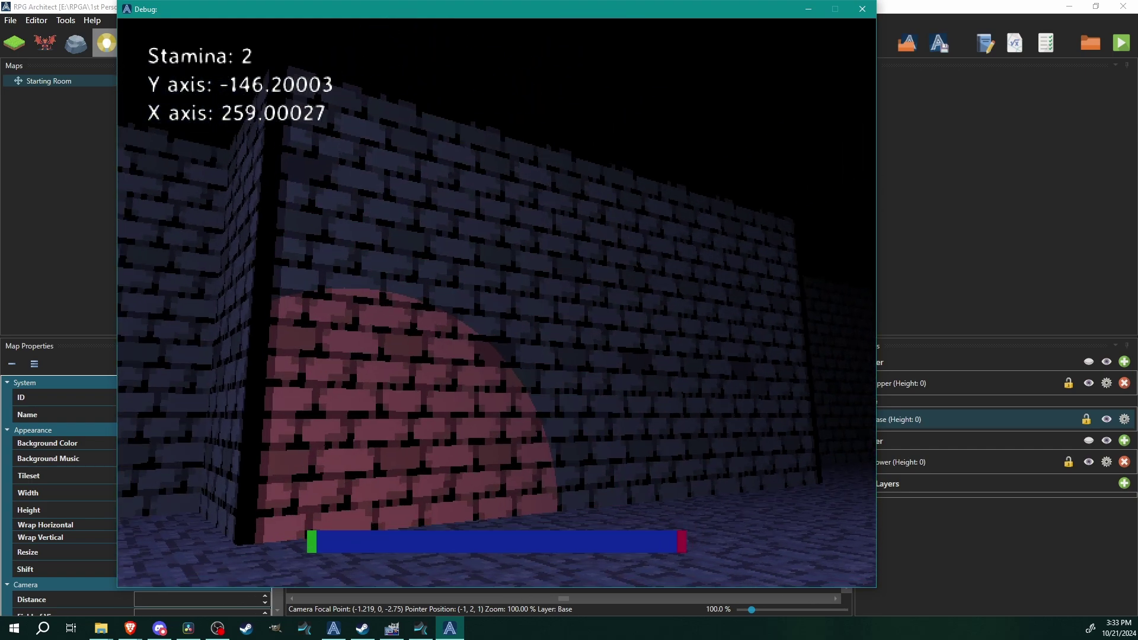
key(w)
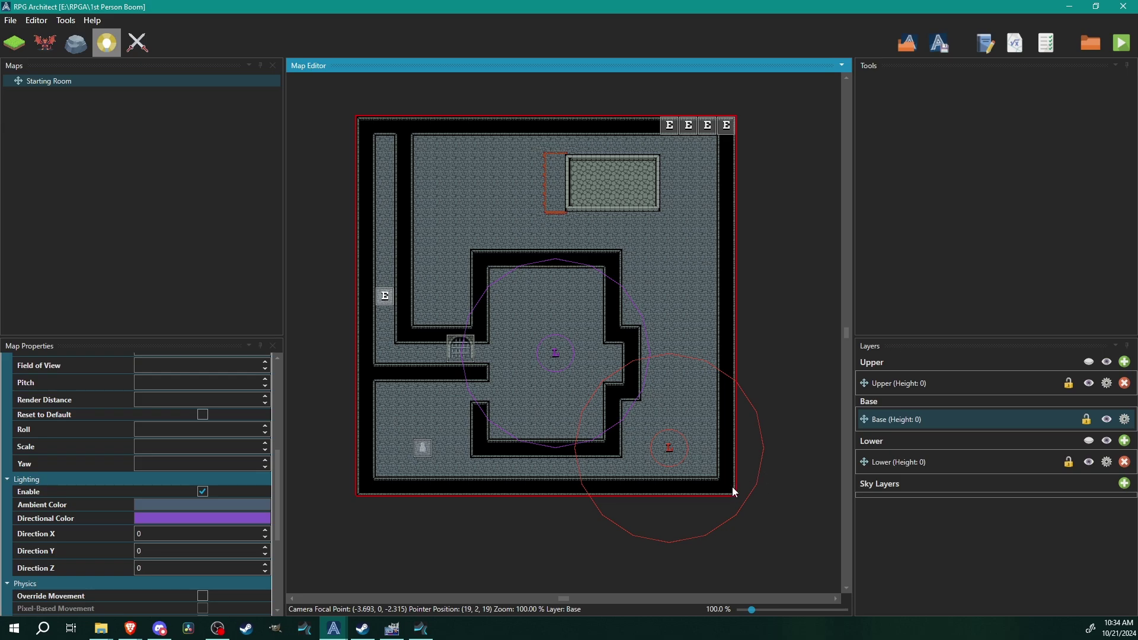
Set the southeast red light's maximum intensity to 15 and its flicker duration to 50 milliseconds.
double_click(732, 488)
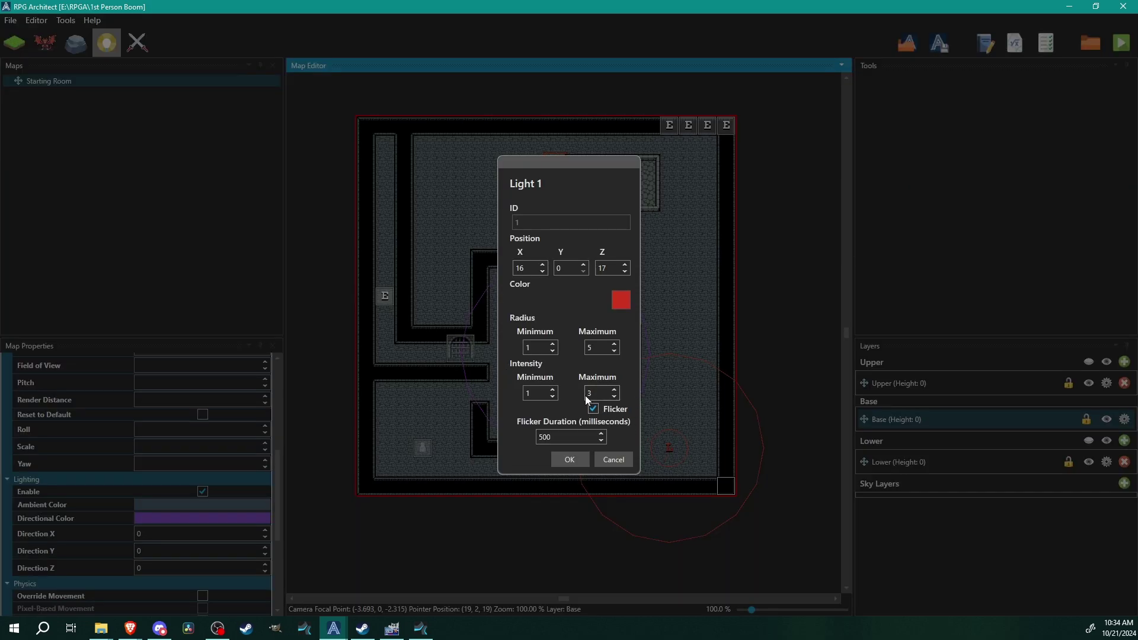
text(15)
double_click(527, 393)
double_click(572, 436)
text(50)
click(562, 466)
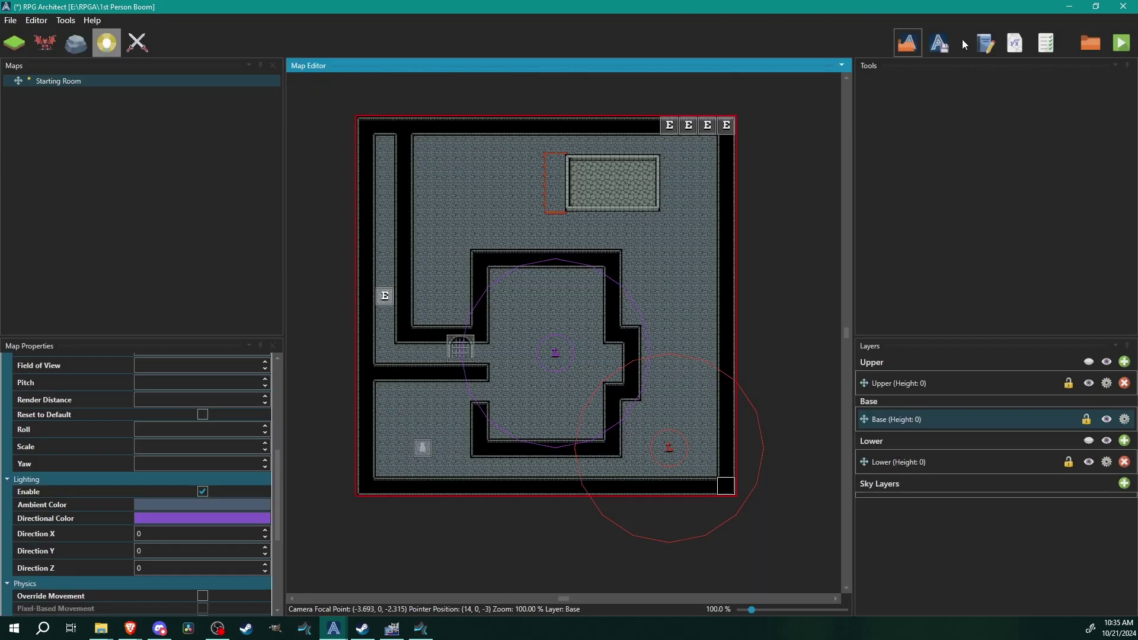
Run the test game, walk down the corridor to the red light to examine its flicker, and close the game.
click(1126, 51)
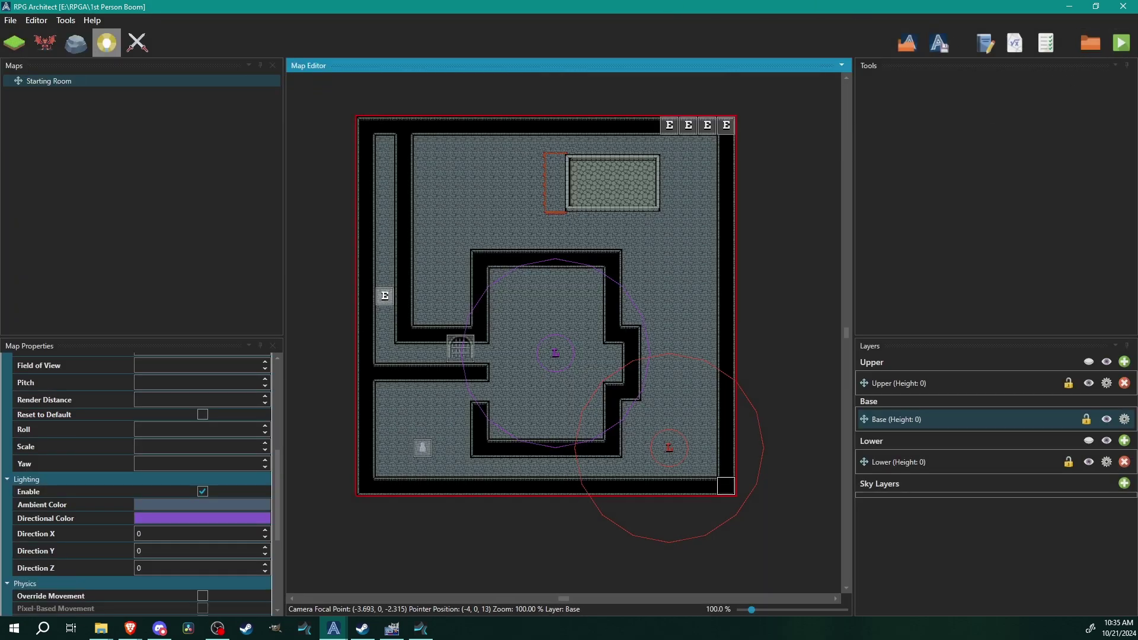
drag(0, 57, 548, 28)
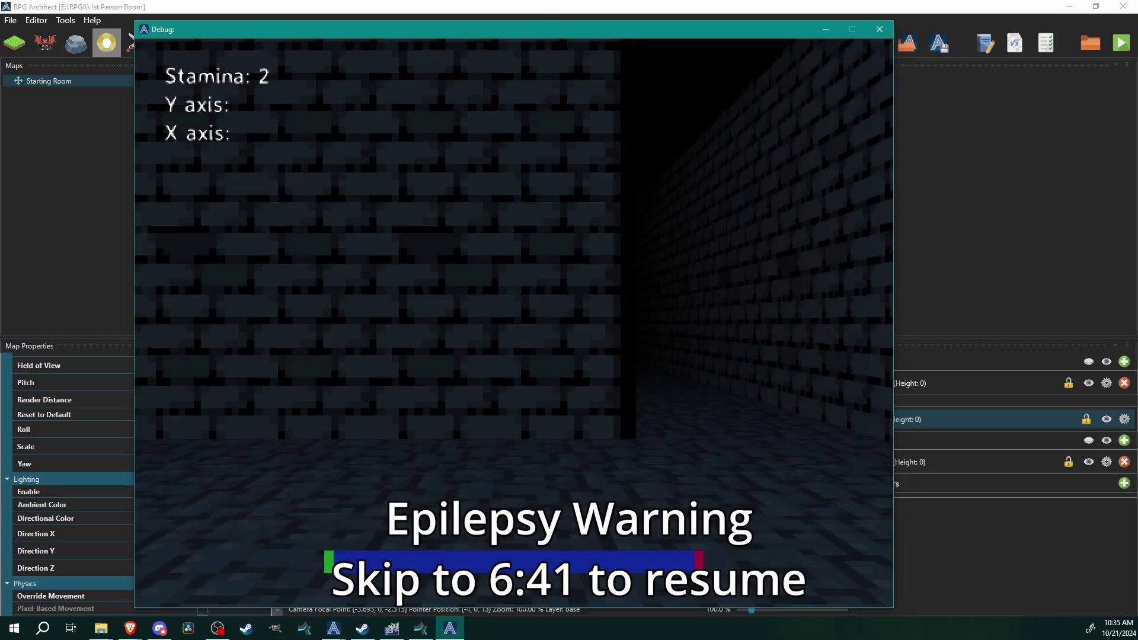
key(w)
key(shift)
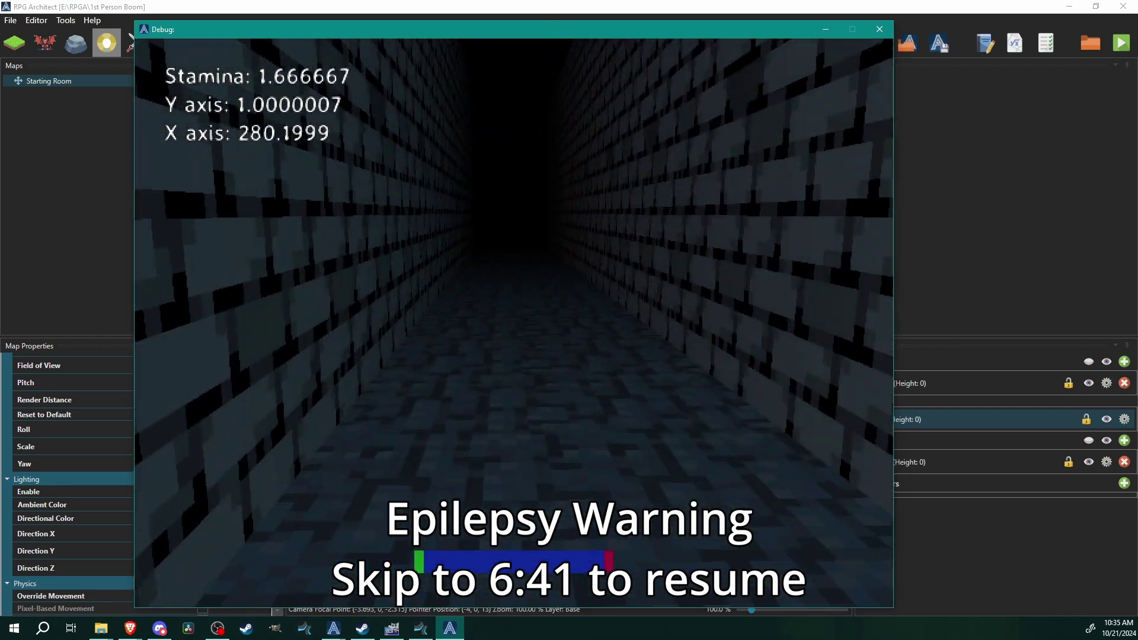
key(w)
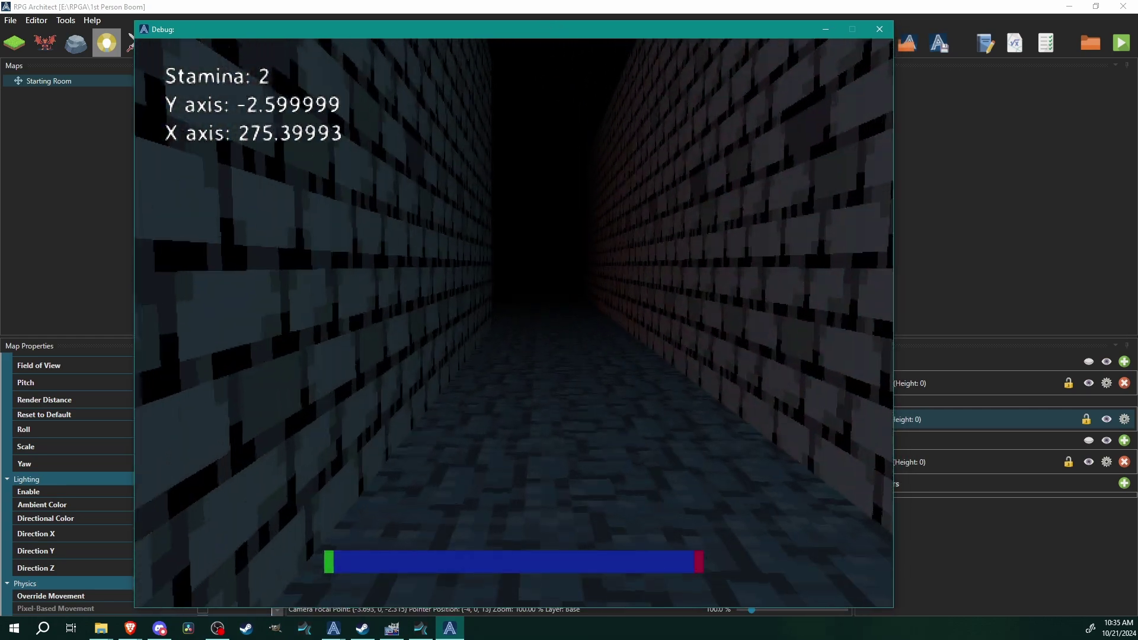
key(w)
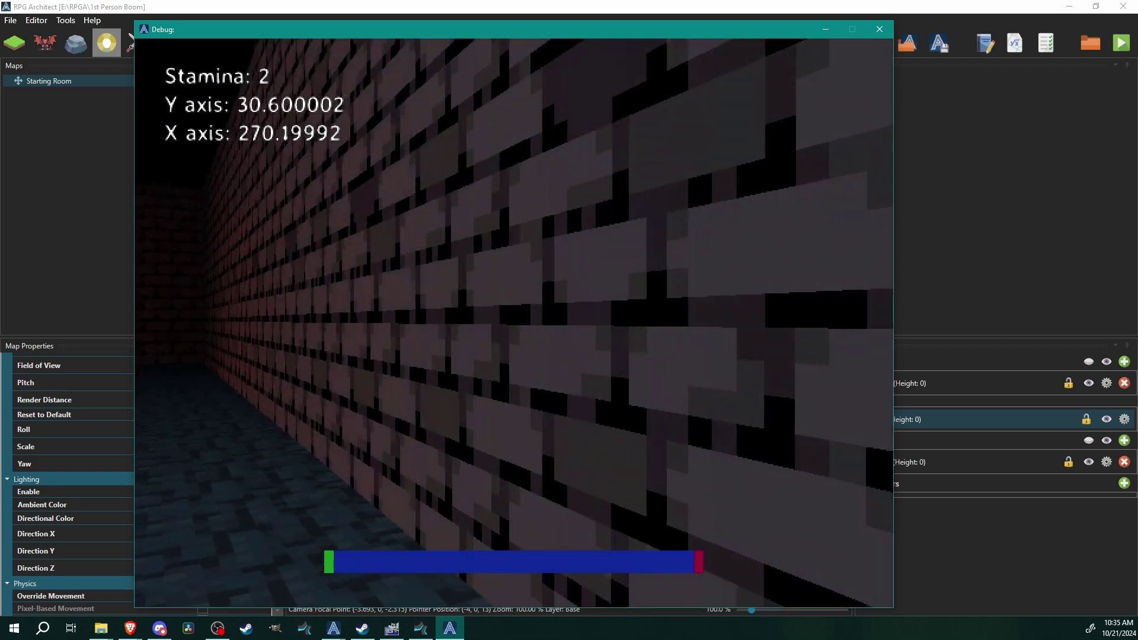
key(w)
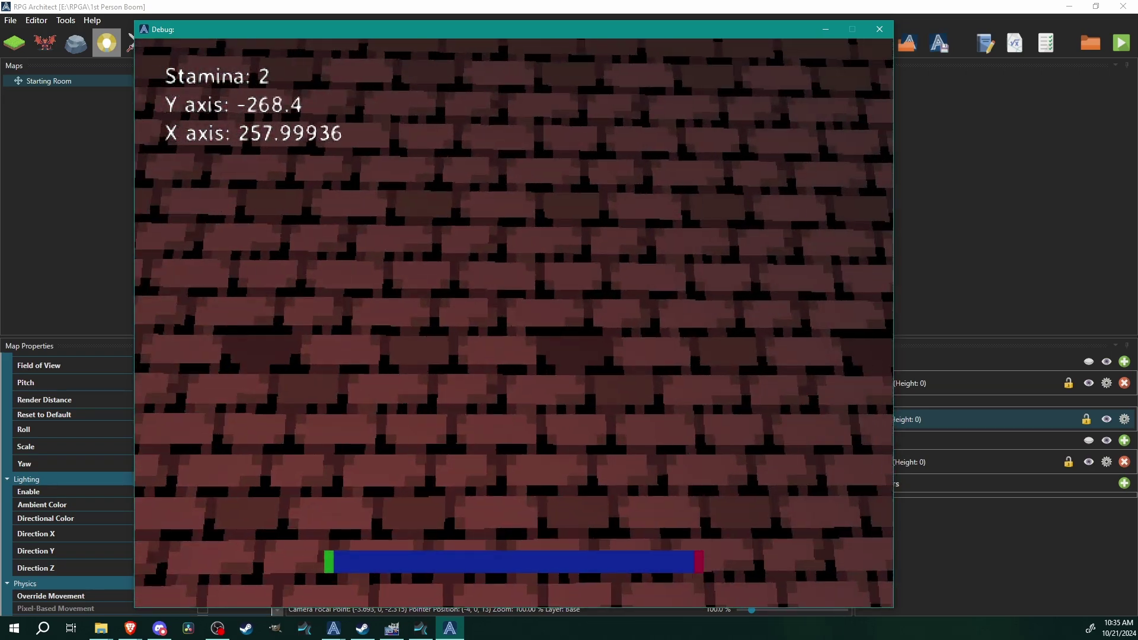
key(Escape)
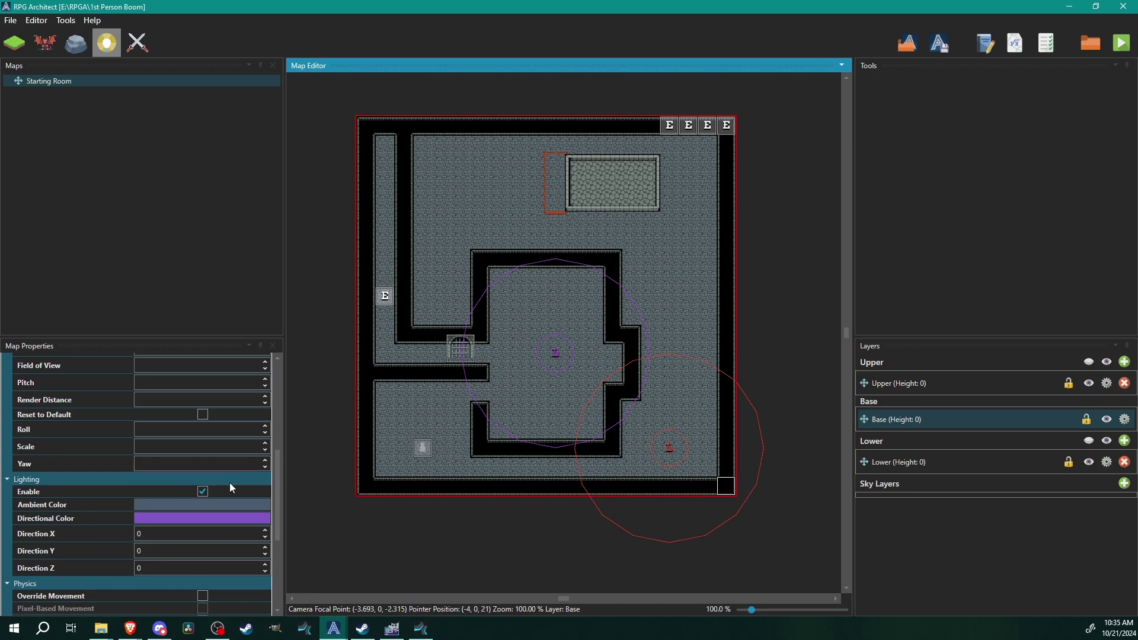
Check the map's ambient and directional lighting colors in its properties.
drag(275, 478, 279, 495)
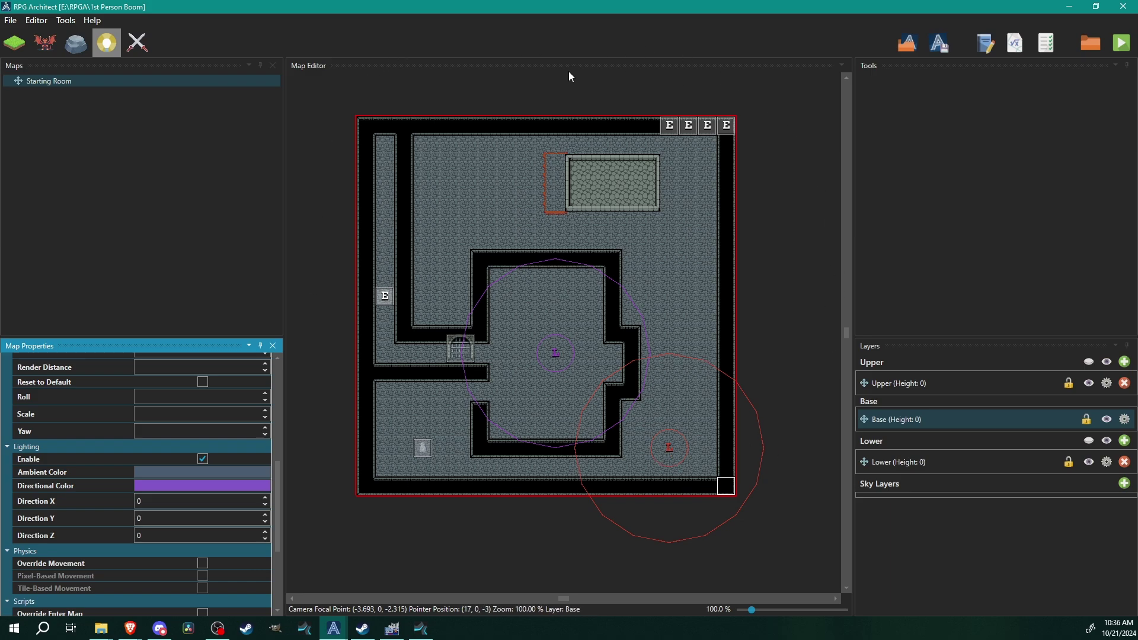
click(215, 473)
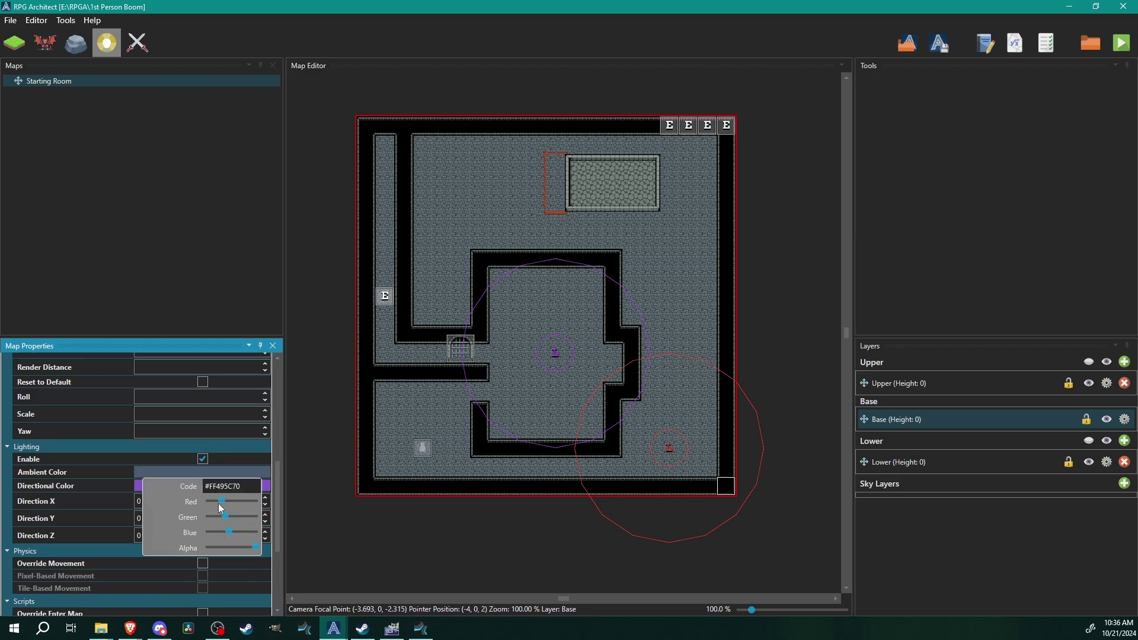
click(33, 473)
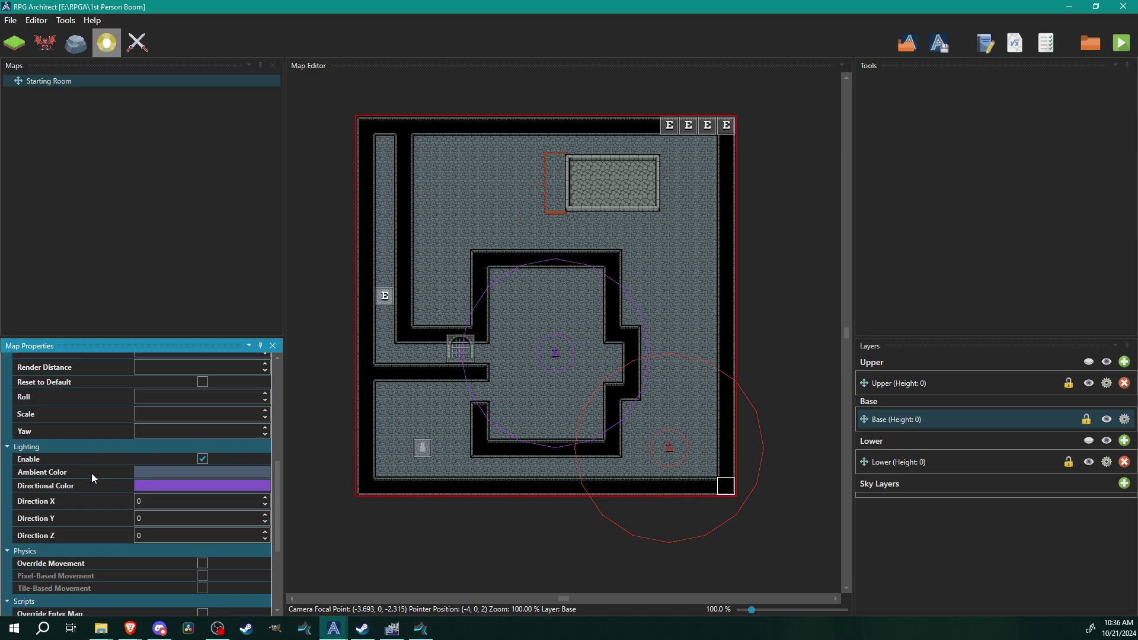
click(172, 485)
click(158, 486)
click(171, 485)
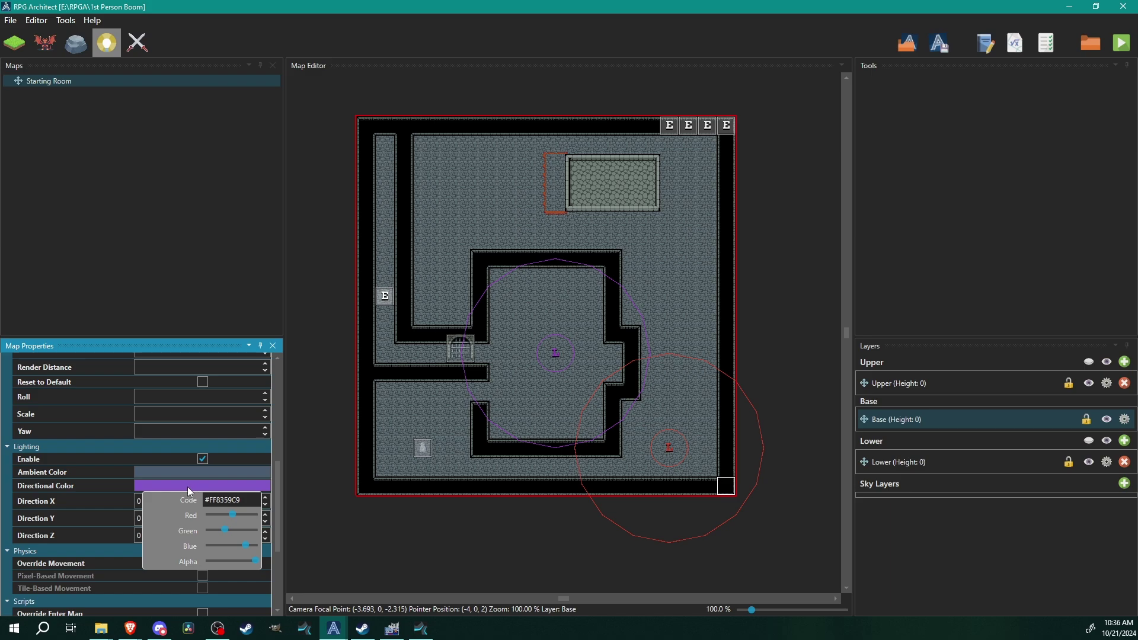
click(189, 489)
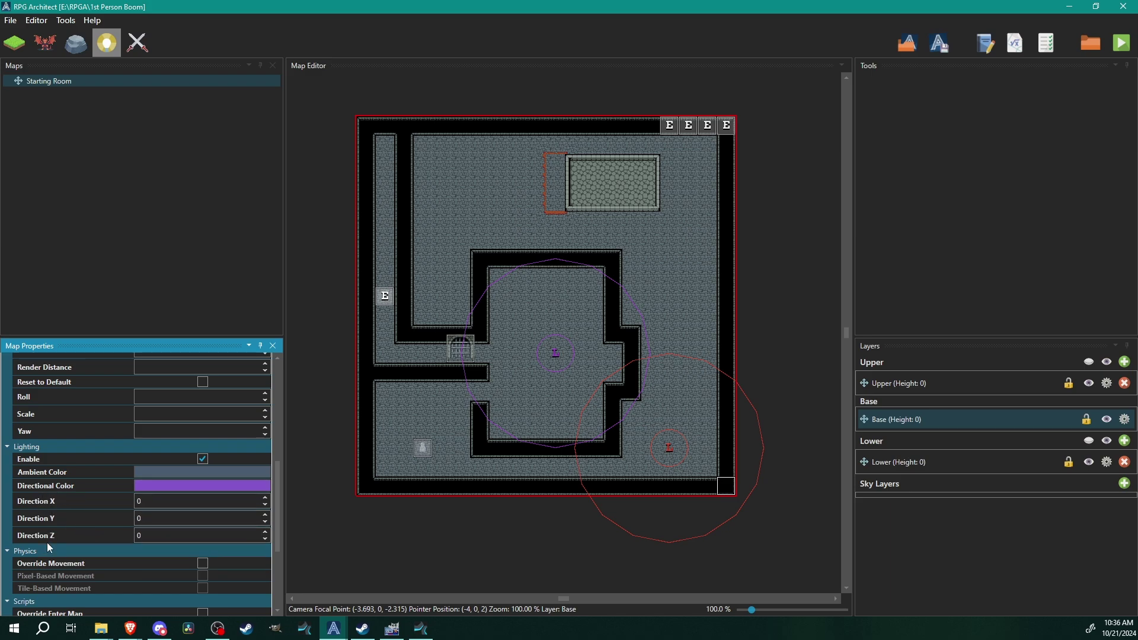
Set the map lighting's direction to X 85, Y 135 and Z 100.
click(140, 501)
double_click(189, 499)
text(85)
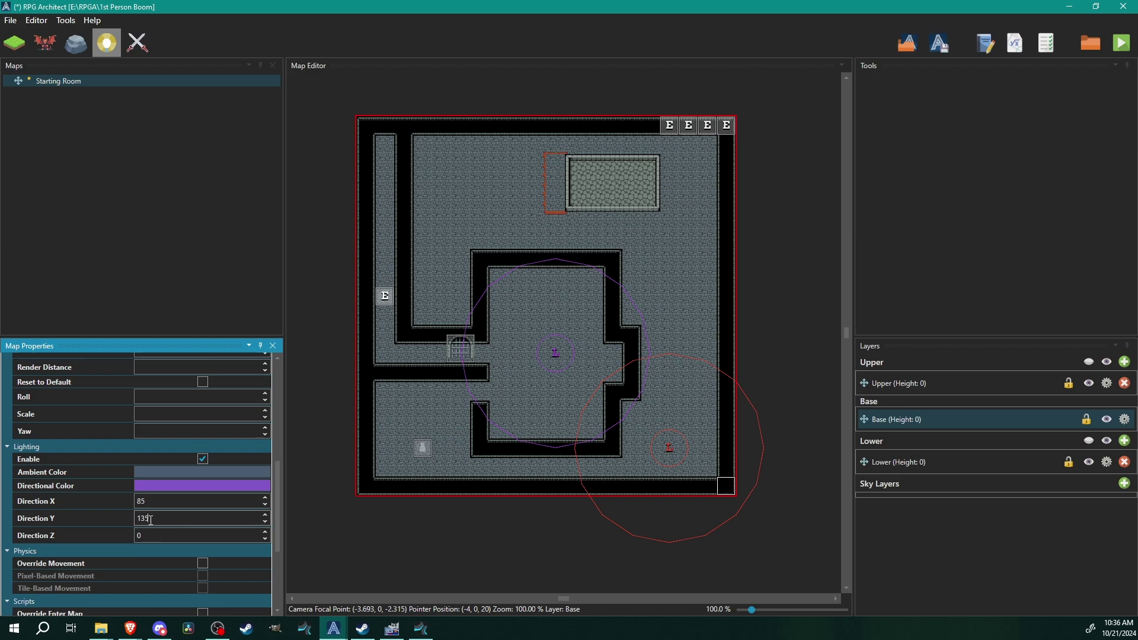
double_click(146, 536)
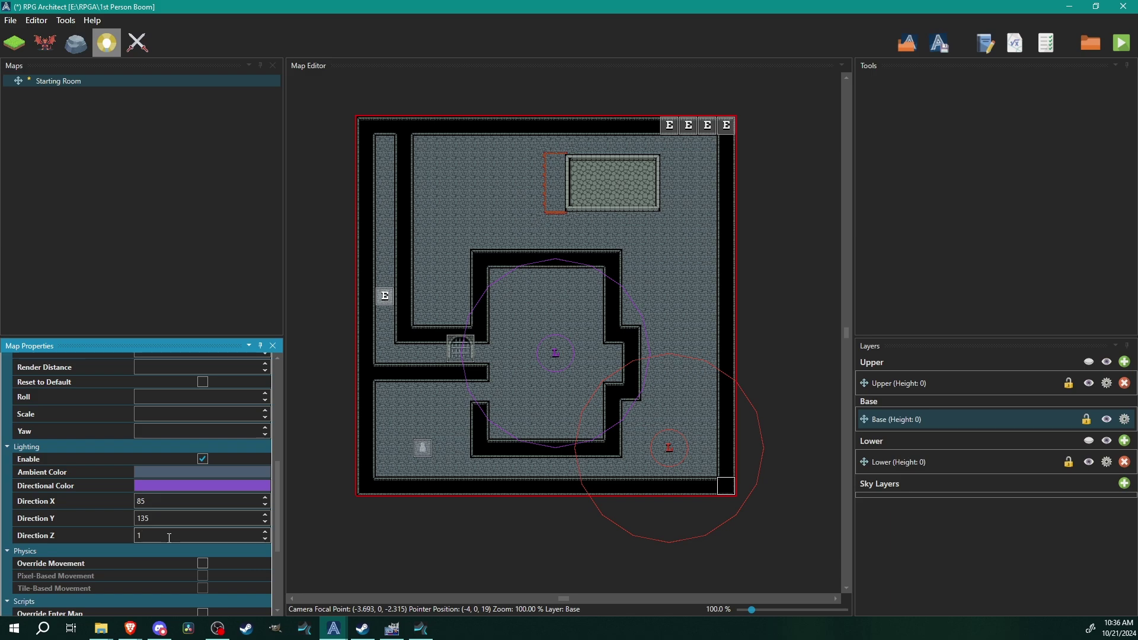
text(100)
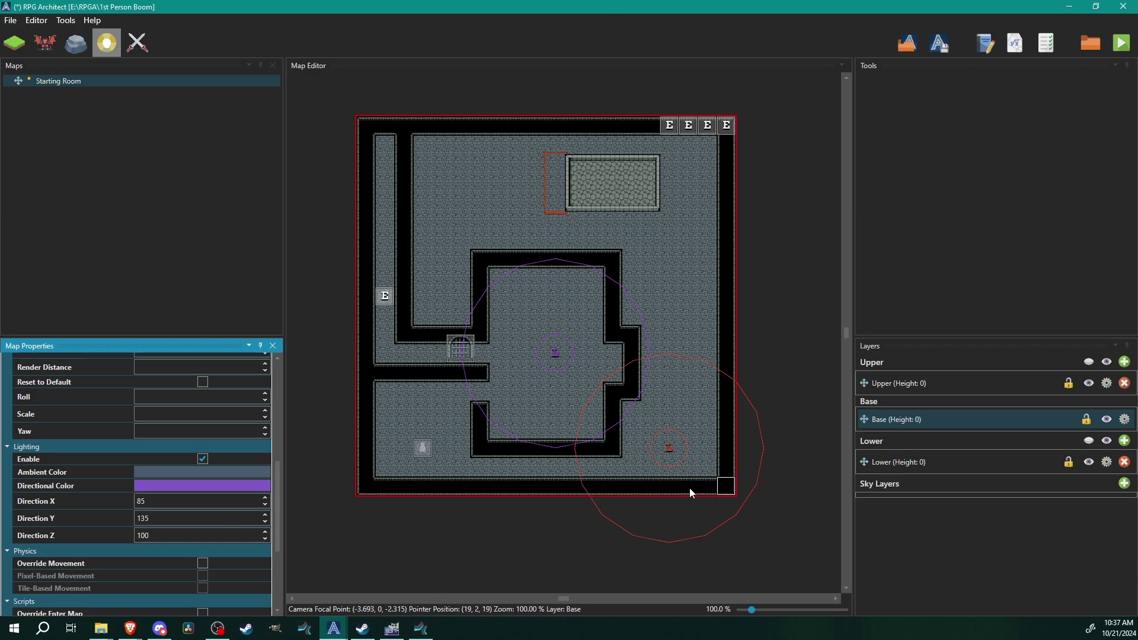
Create a new entity at X 16, Z 15 and choose monster_lich.png from the Characters folder as its sprite.
click(45, 42)
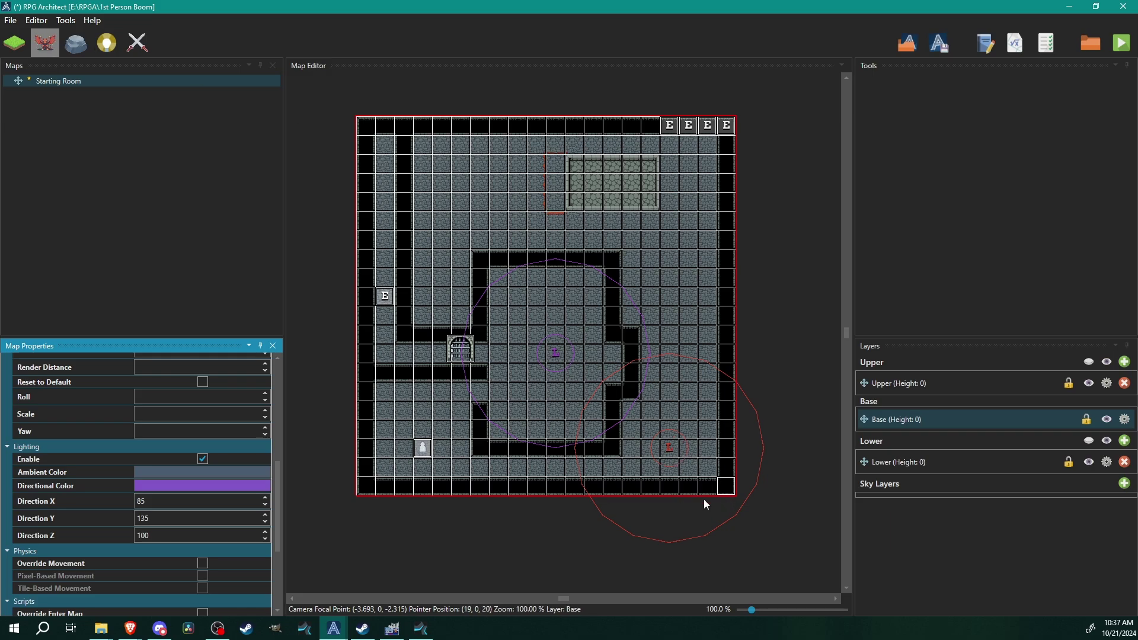
click(680, 408)
double_click(681, 407)
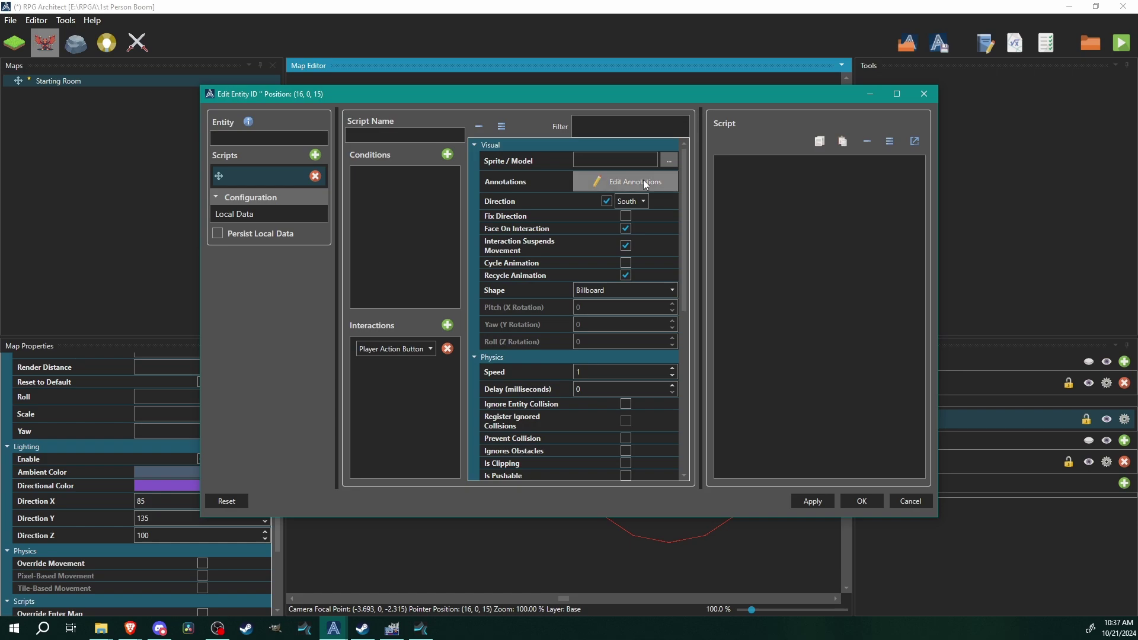
click(669, 160)
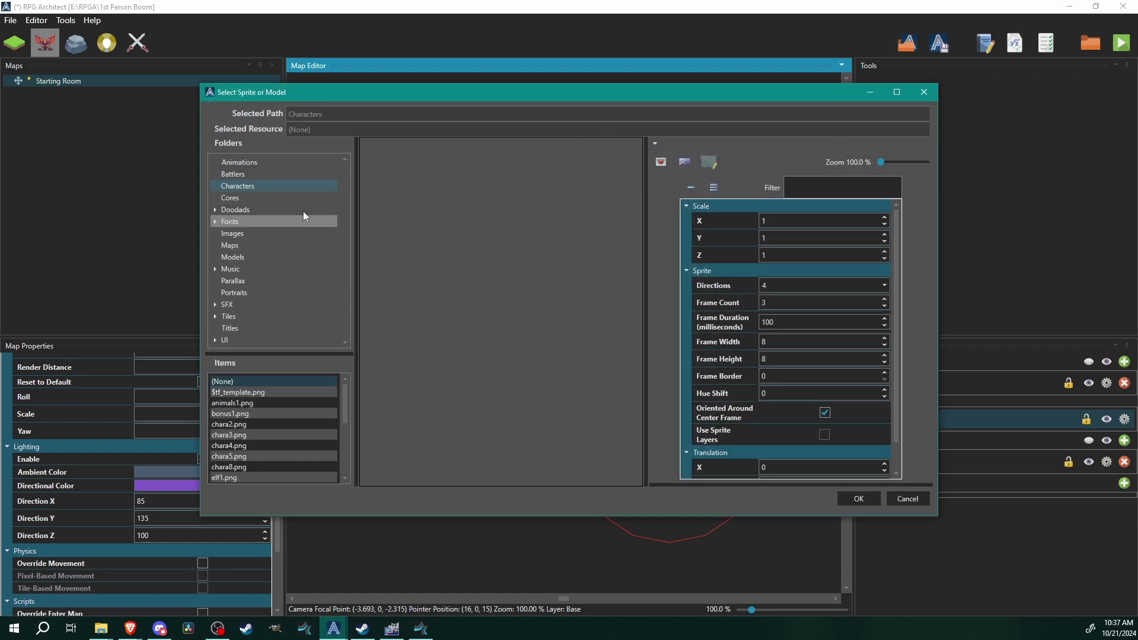
click(231, 424)
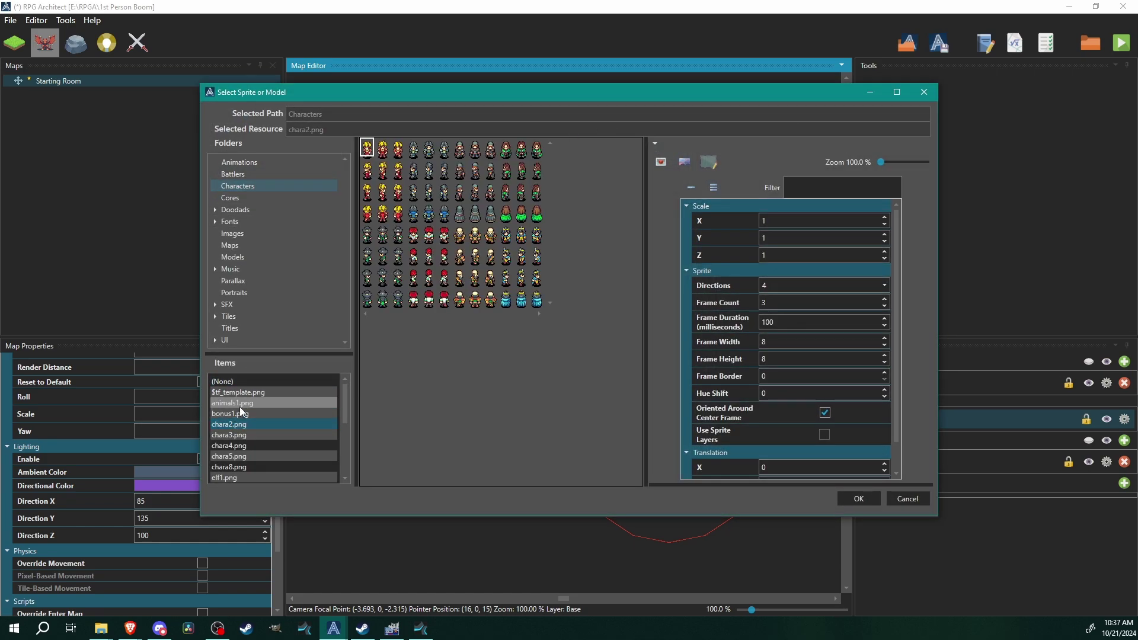
scroll(240, 438, down, 2)
click(239, 451)
scroll(240, 451, down, 2)
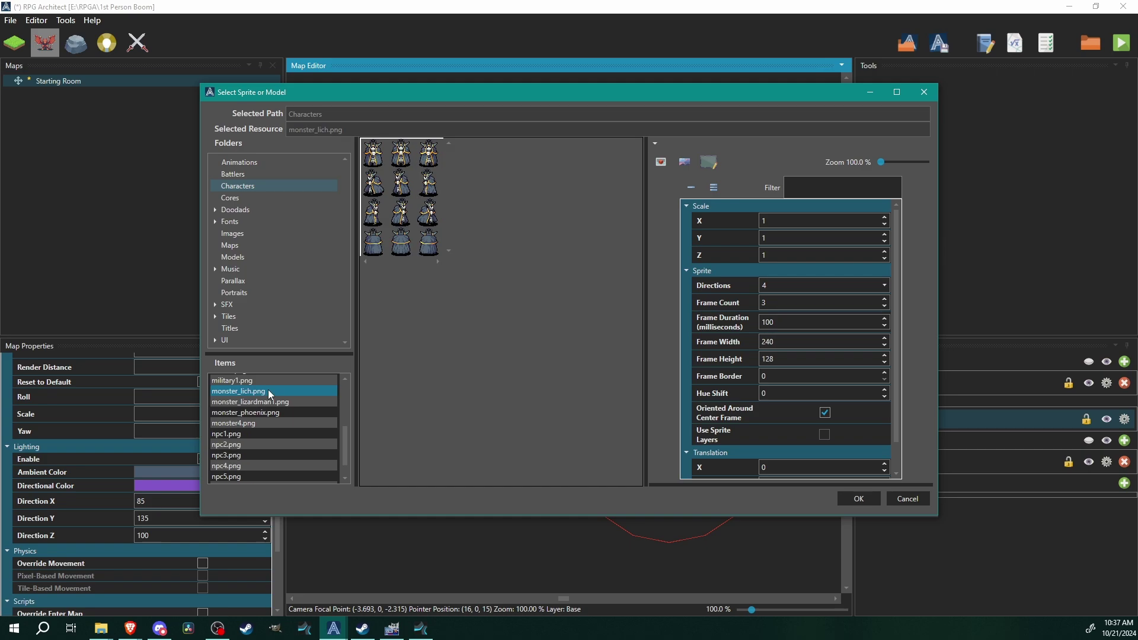
Configure the lich sprite sheet with 4 directions and adjust its frame count, then confirm the new entity.
click(661, 164)
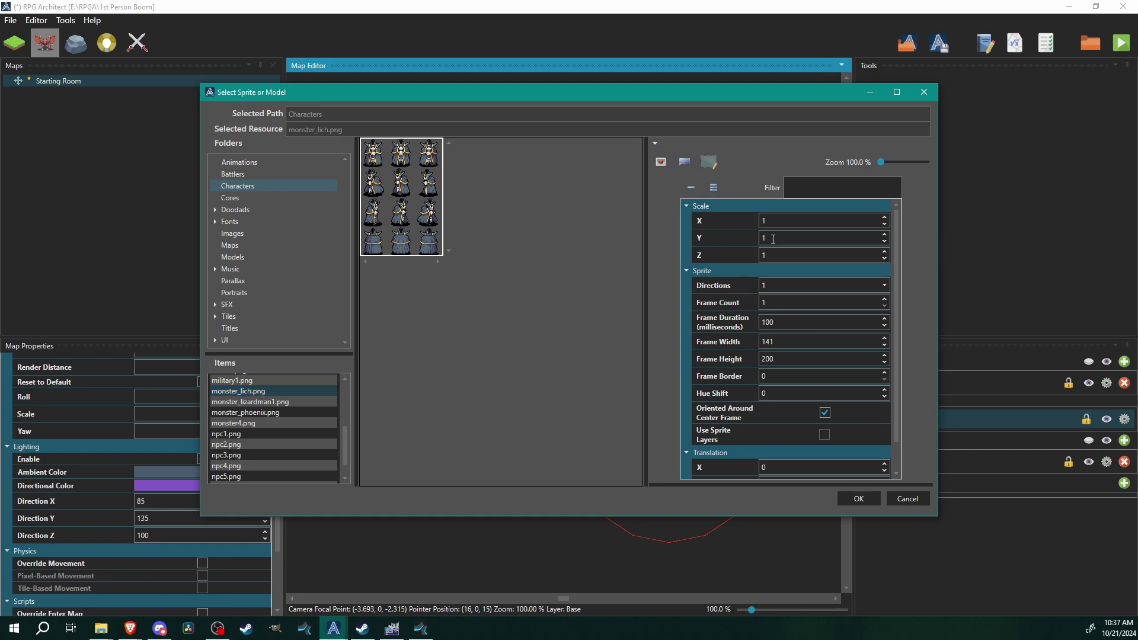
click(776, 286)
click(778, 321)
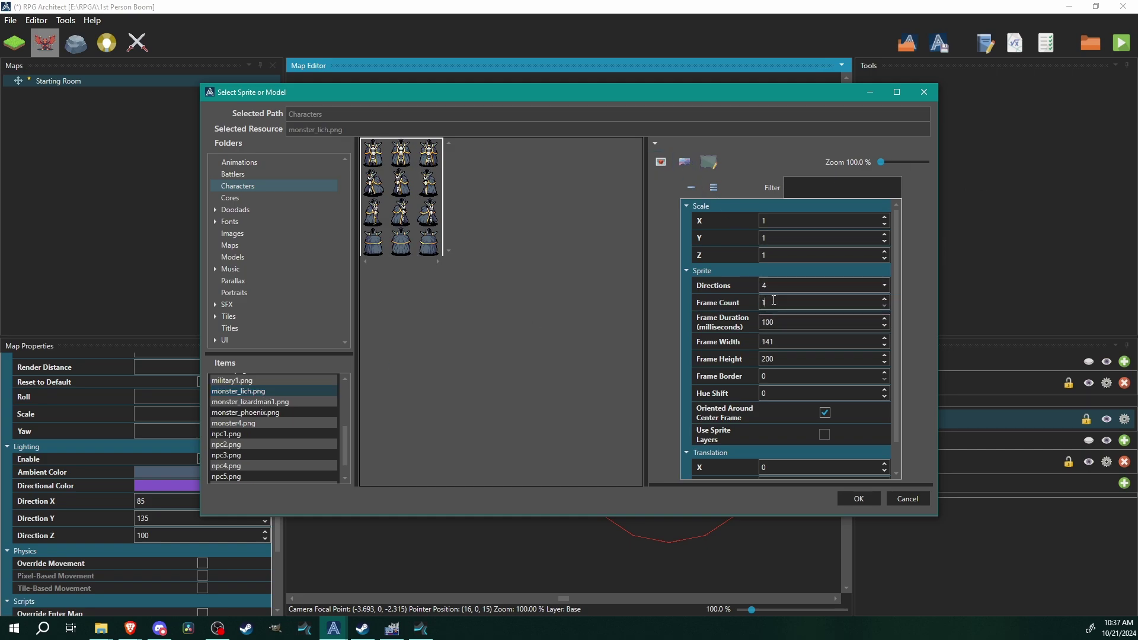
click(857, 500)
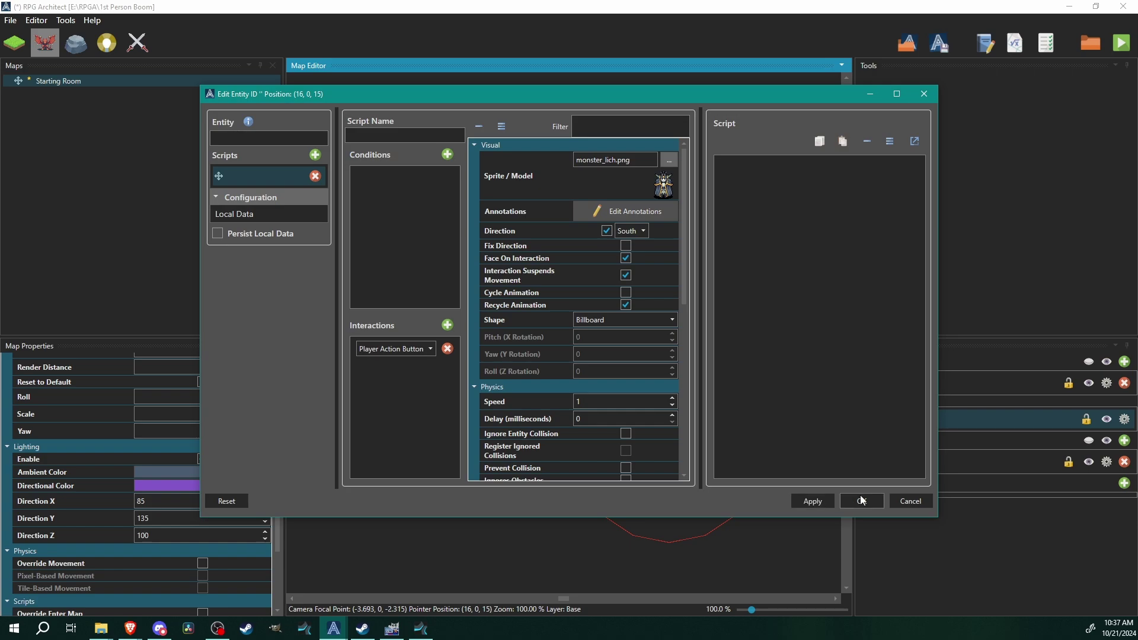
click(859, 502)
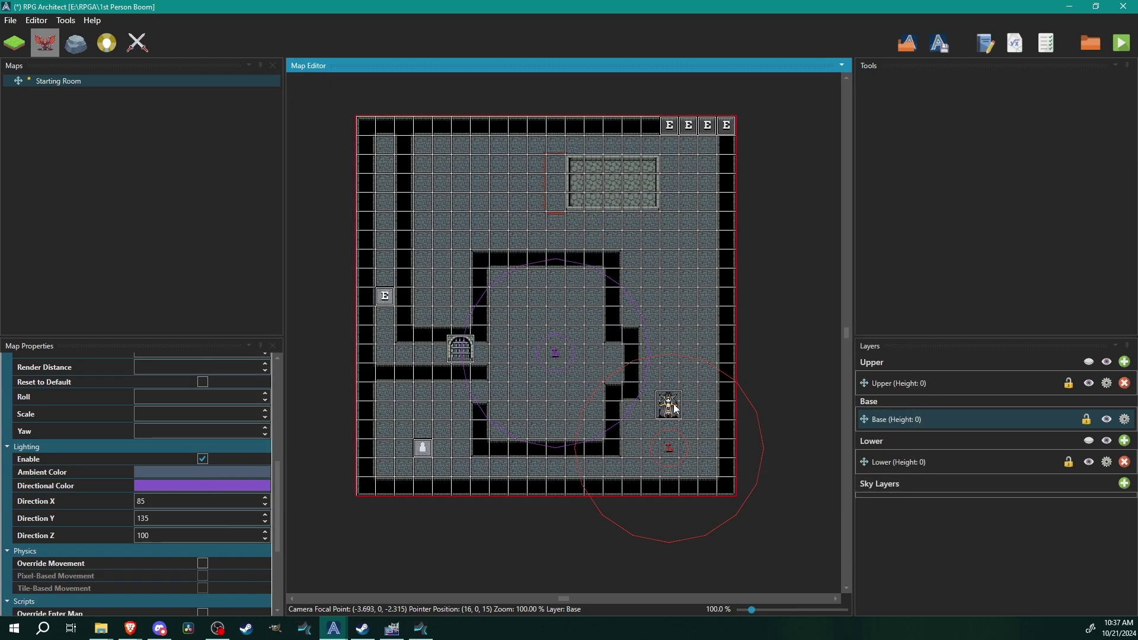
Move the lich to the tile directly north of the red light and the central purple light to X 16, Z 14.
drag(670, 414, 721, 430)
drag(691, 425, 697, 449)
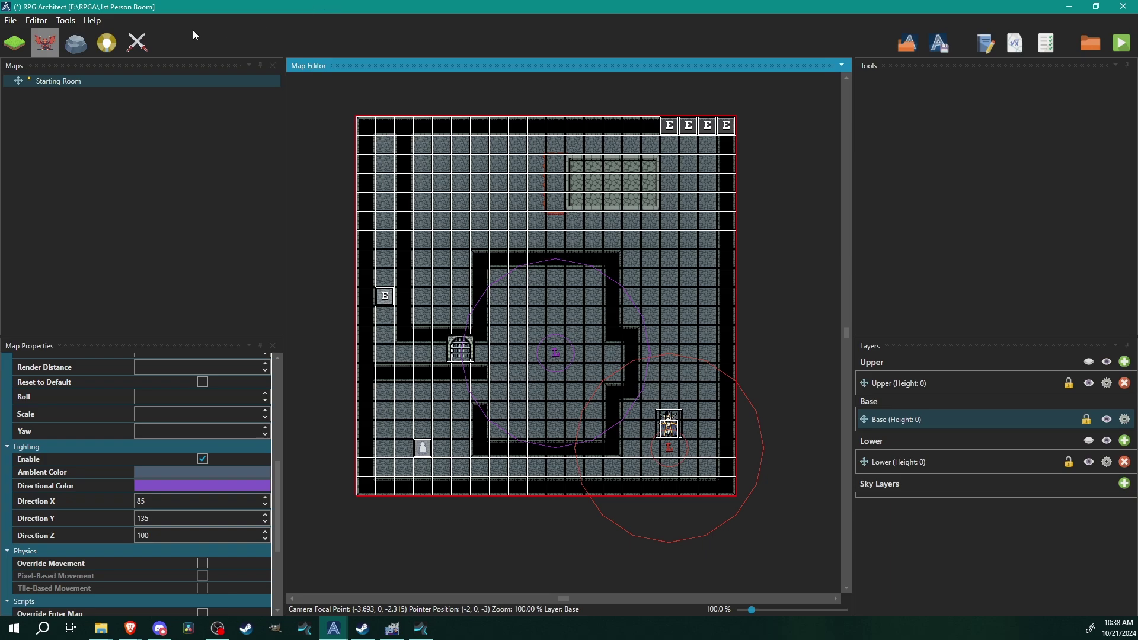
click(107, 43)
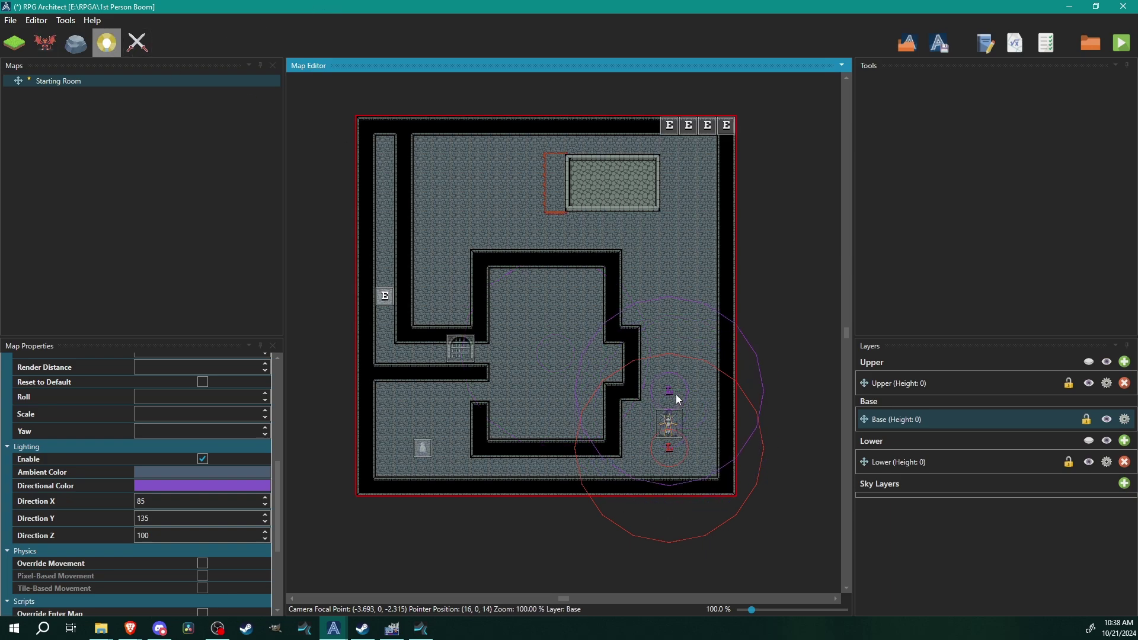
Move the purple light into the middle of the central room and the red light to the tile just north of the lich.
drag(555, 353, 536, 353)
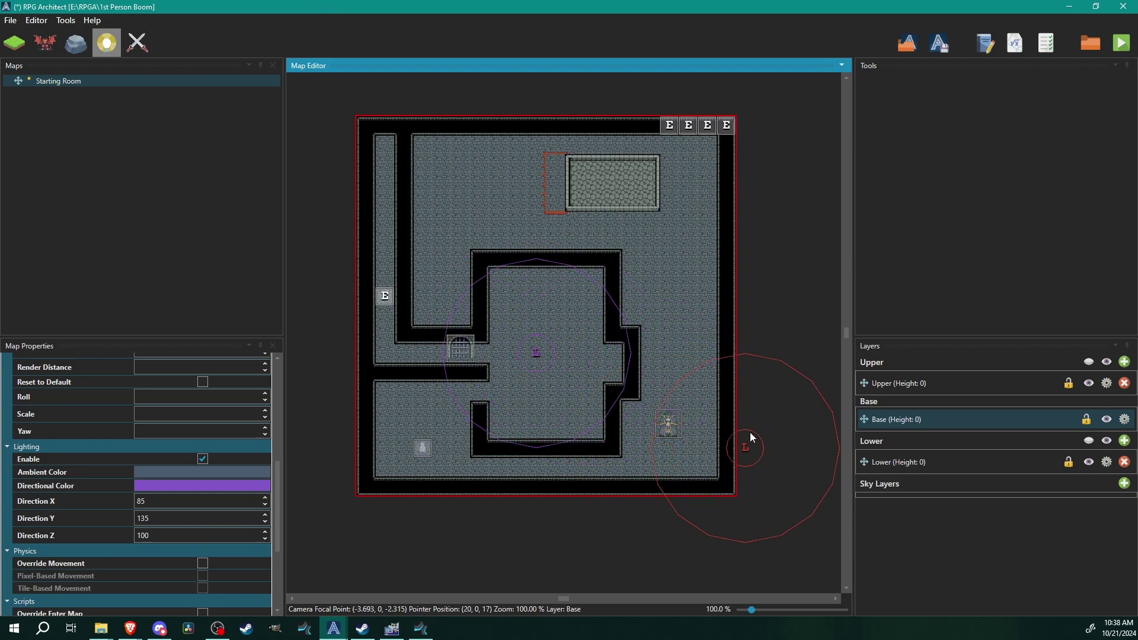
drag(672, 452, 674, 396)
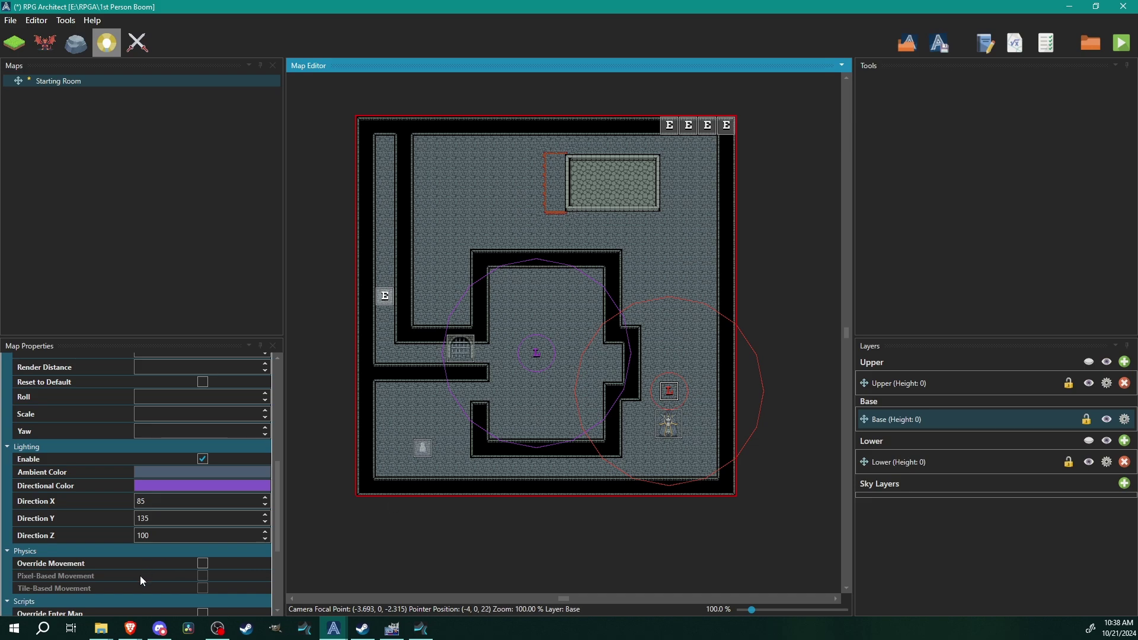
Playtest the map and walk through the purple-lit room and dark corridor toward the lich to check the repositioned lights.
click(1122, 43)
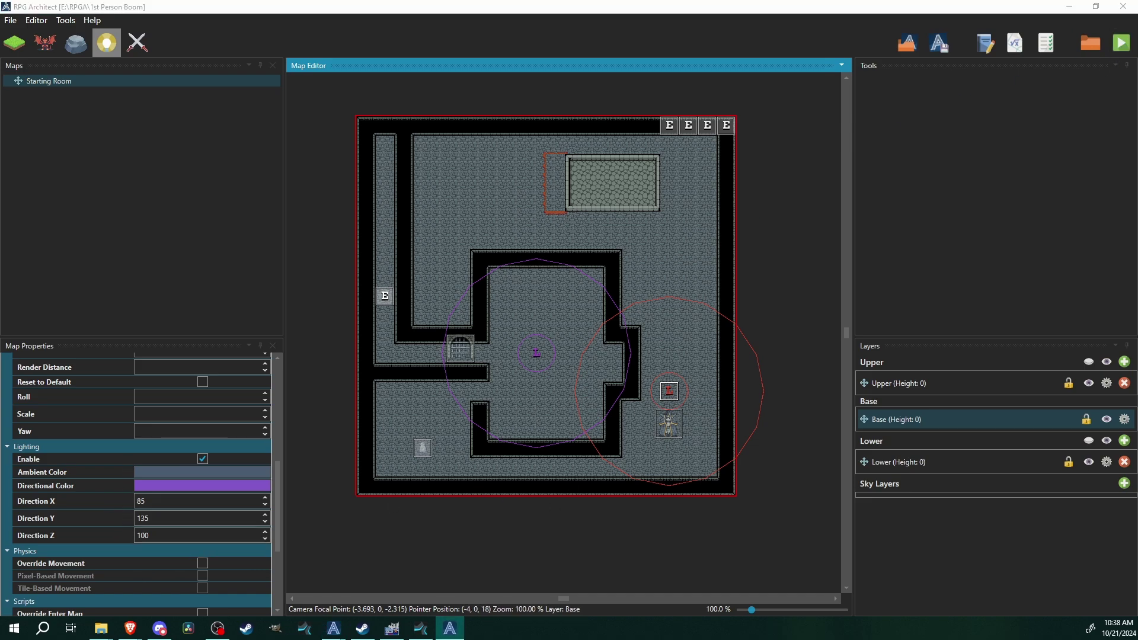
drag(0, 54, 599, 8)
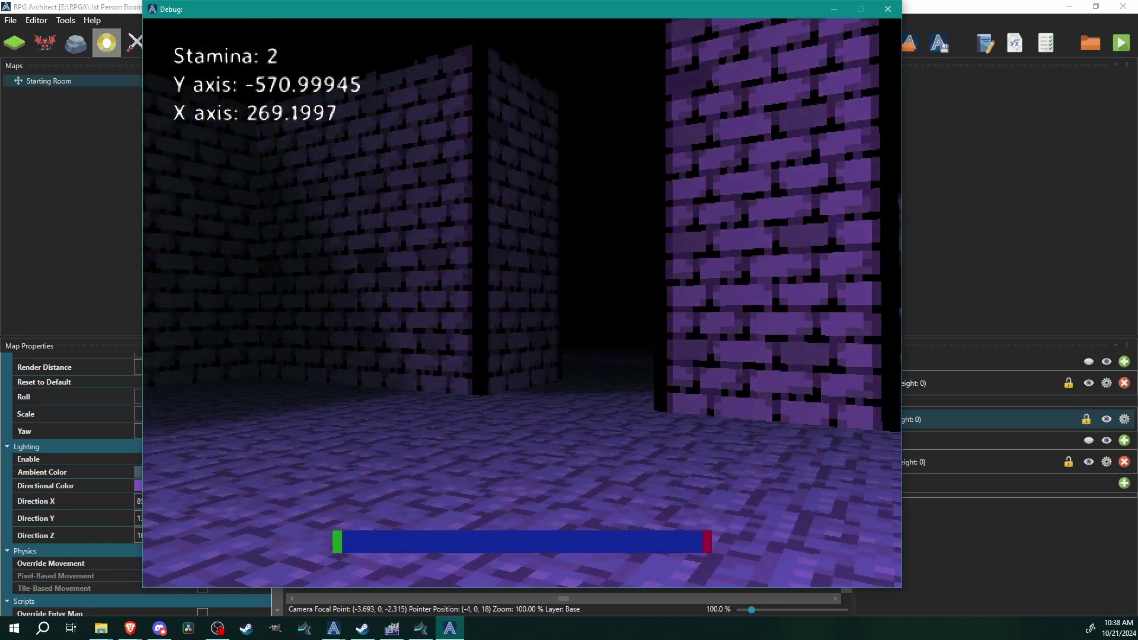
key(shift+w)
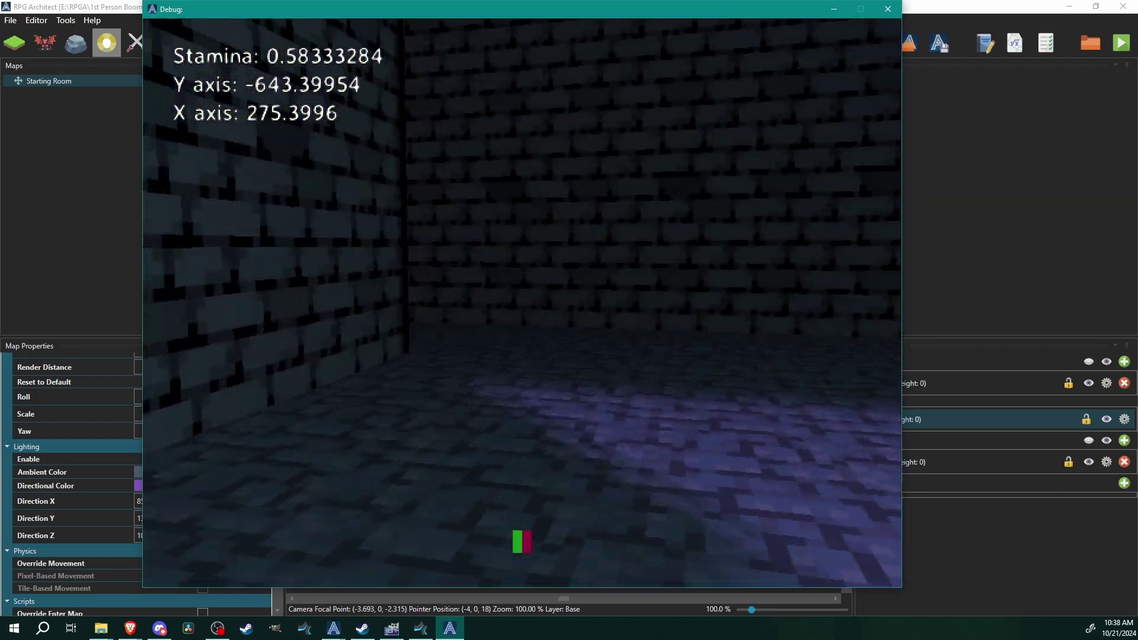
key(d)
key(shift+w)
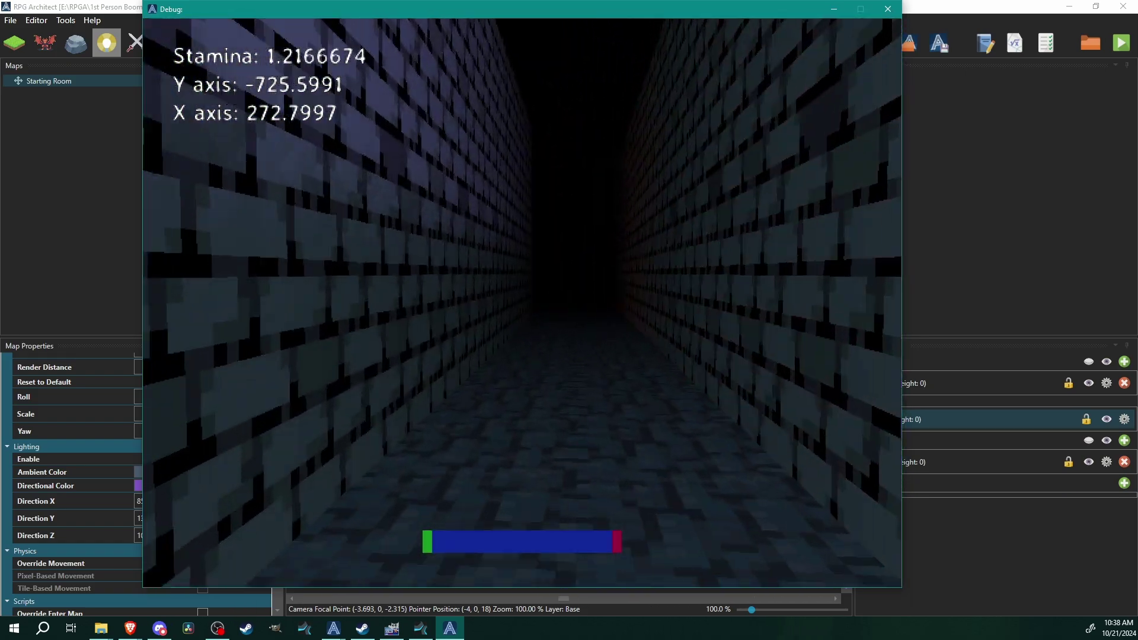
key(shift+w)
key(shift+w)
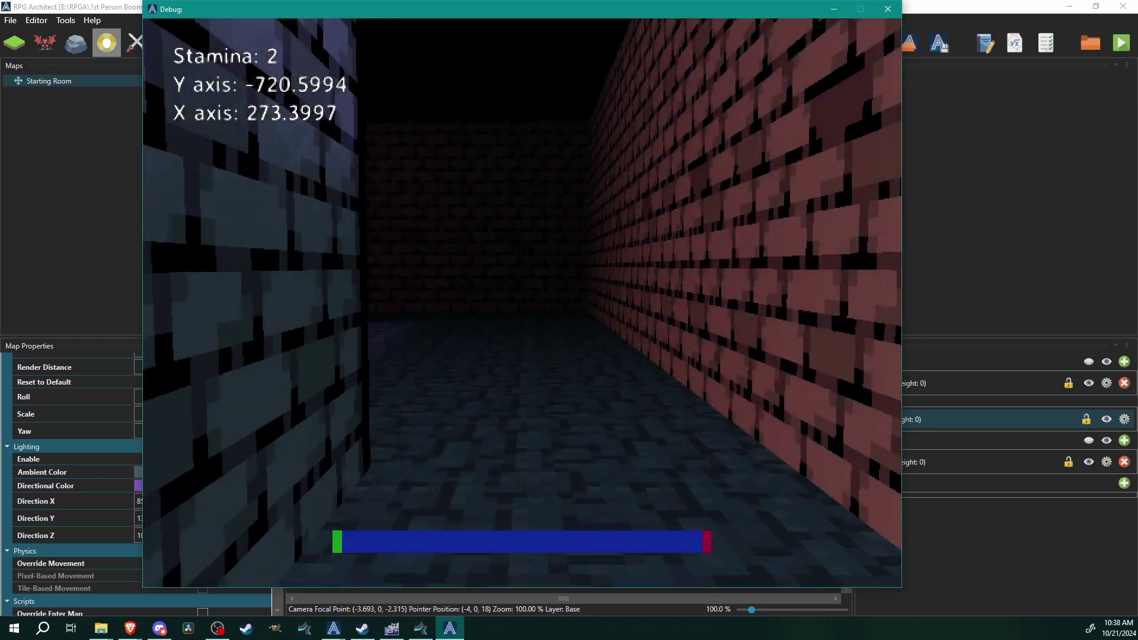
Walk around the lich to examine its lighting, its shadow and the red-lit walls, and end the playtest.
key(w)
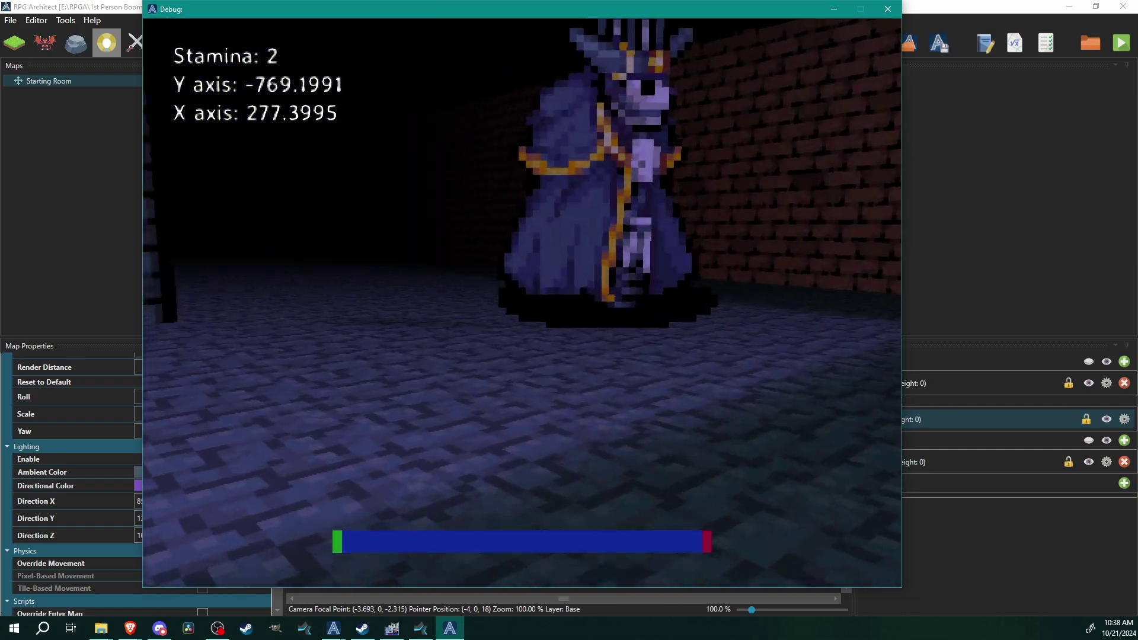
key(w)
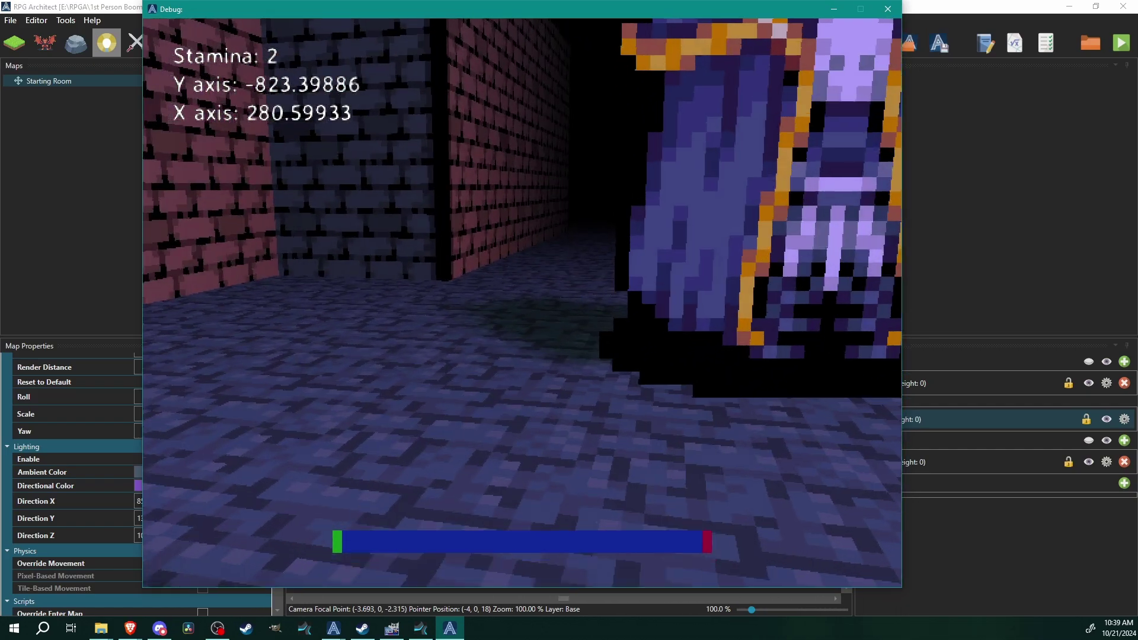
key(w)
key(d)
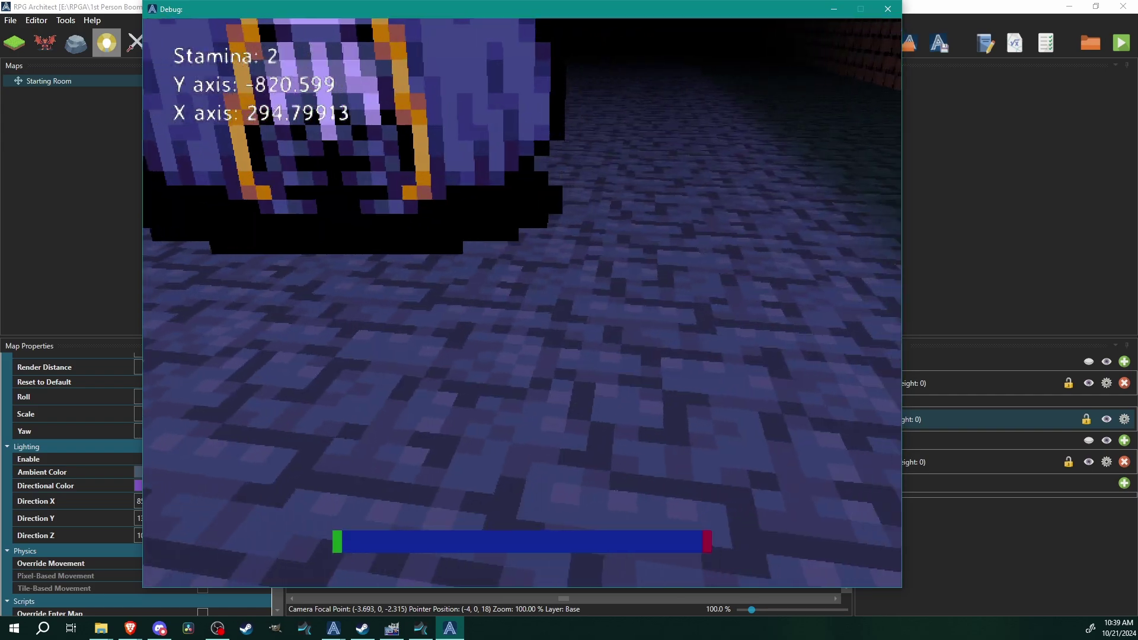
key(w)
key(d)
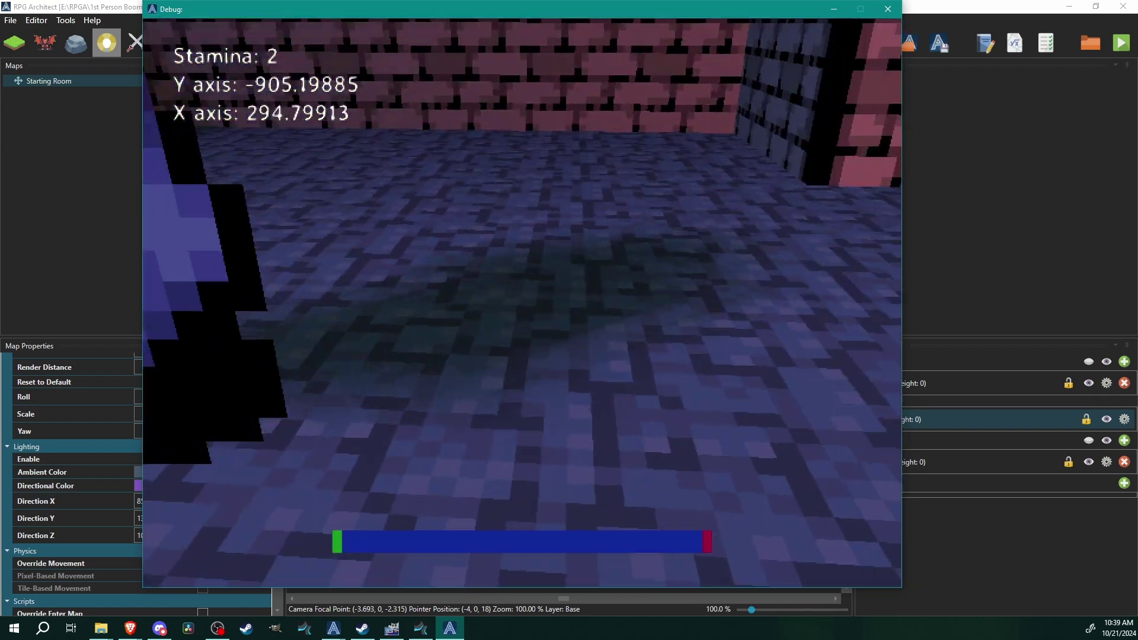
key(d)
key(s)
key(a)
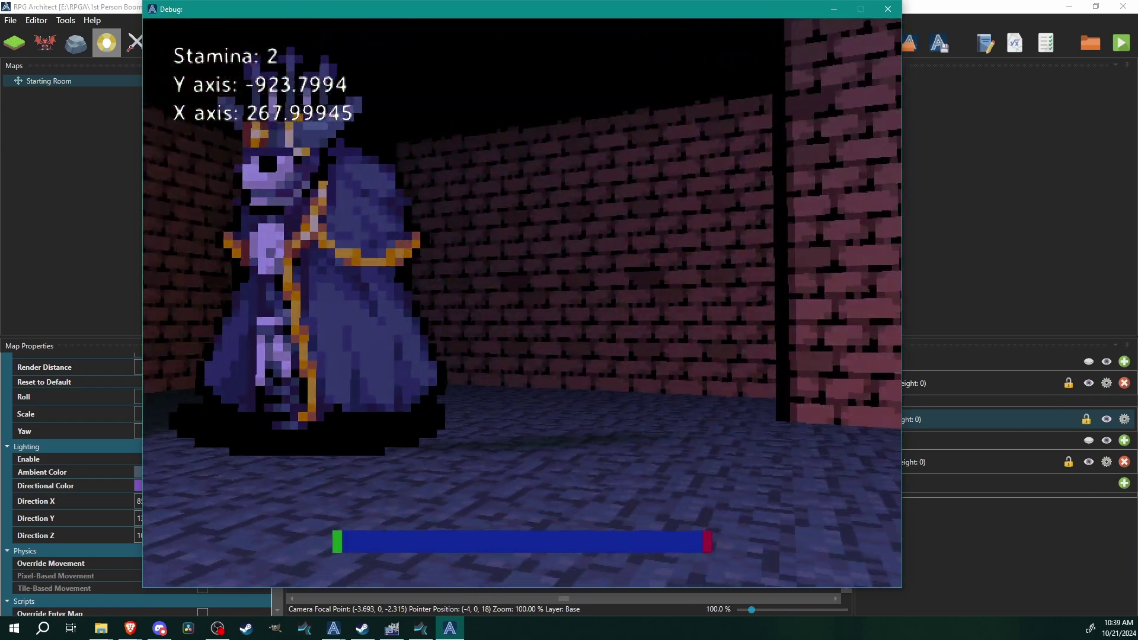
key(a)
key(shift+w)
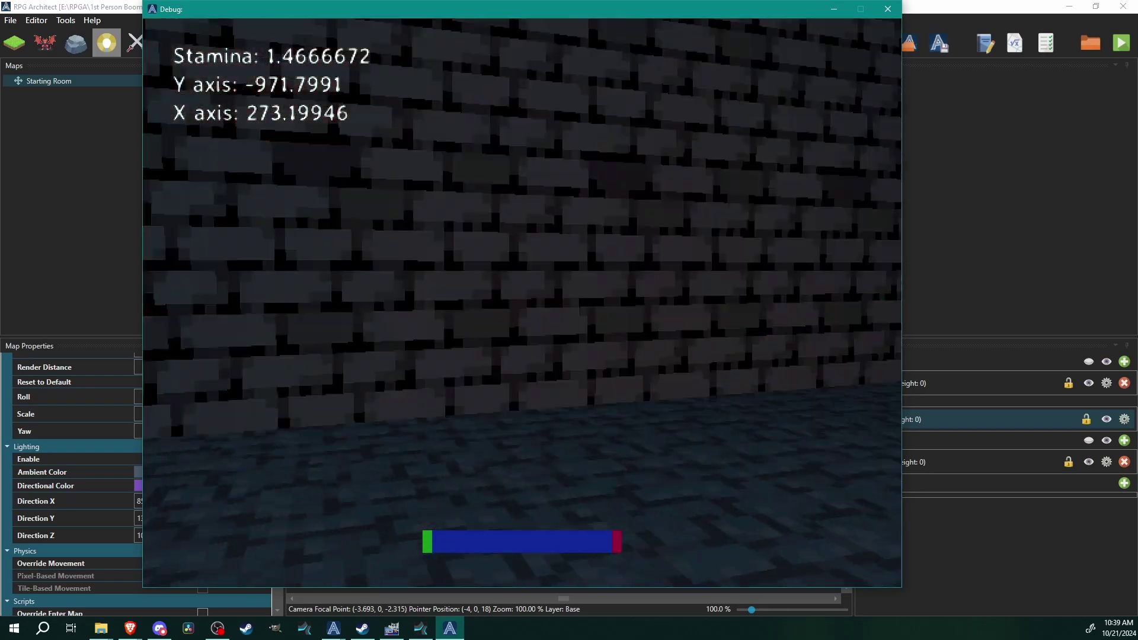
key(w)
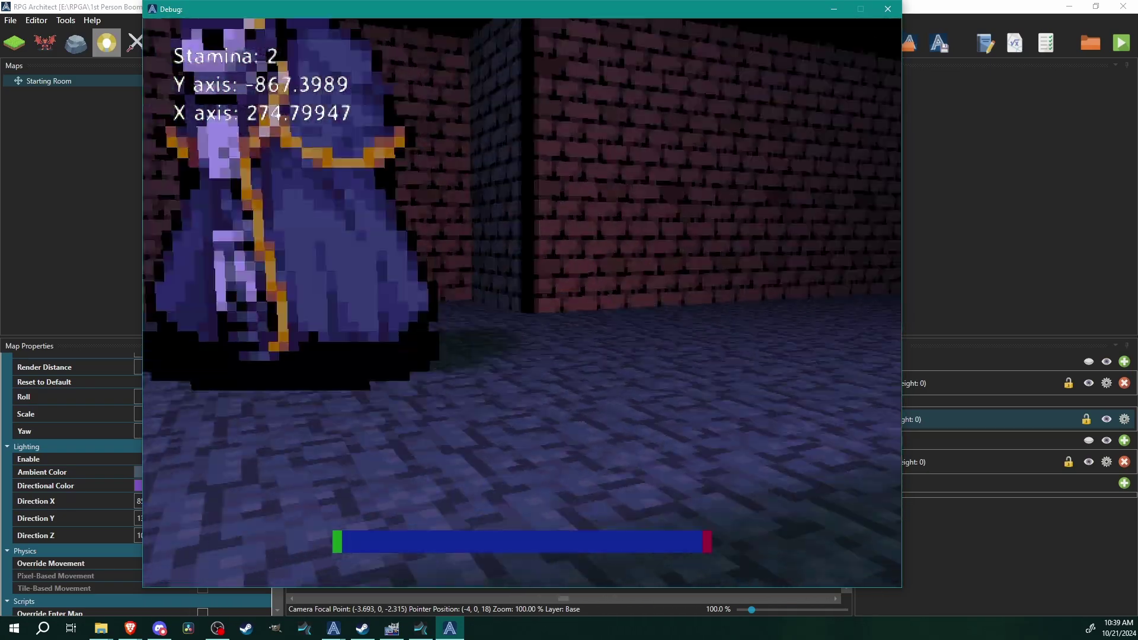
key(d)
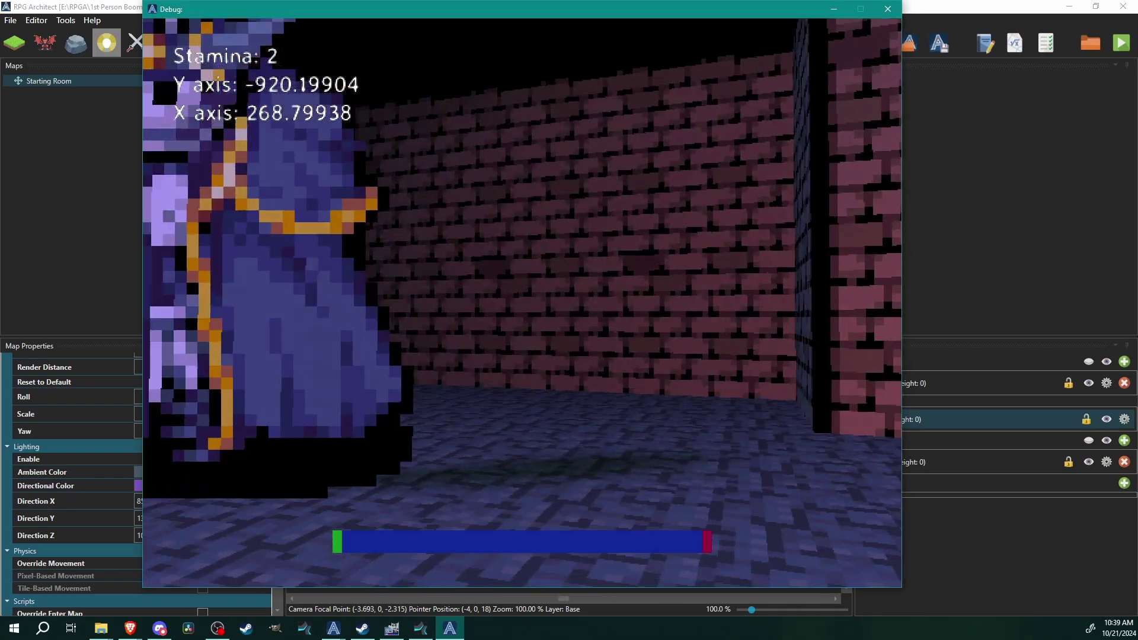
key(w)
key(a)
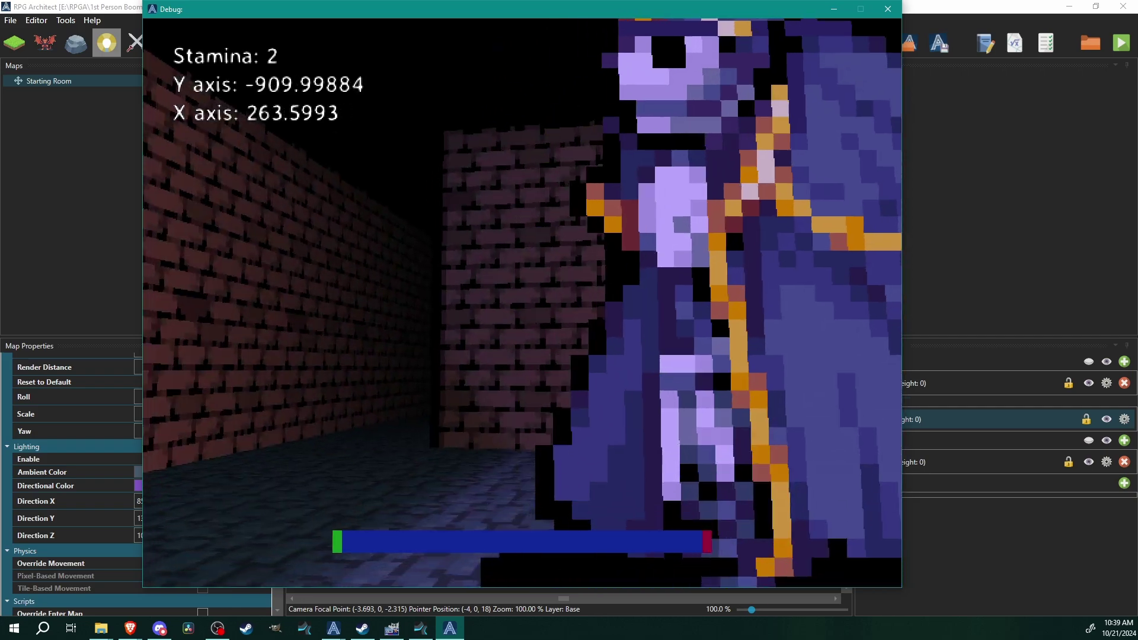
key(w)
key(shift+w)
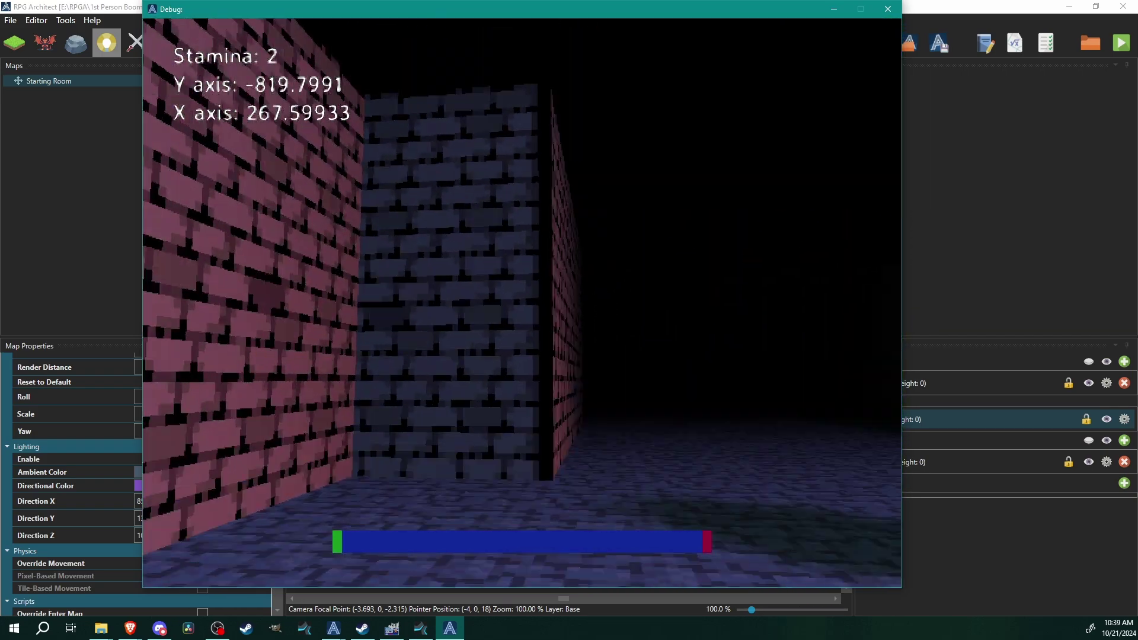
key(w)
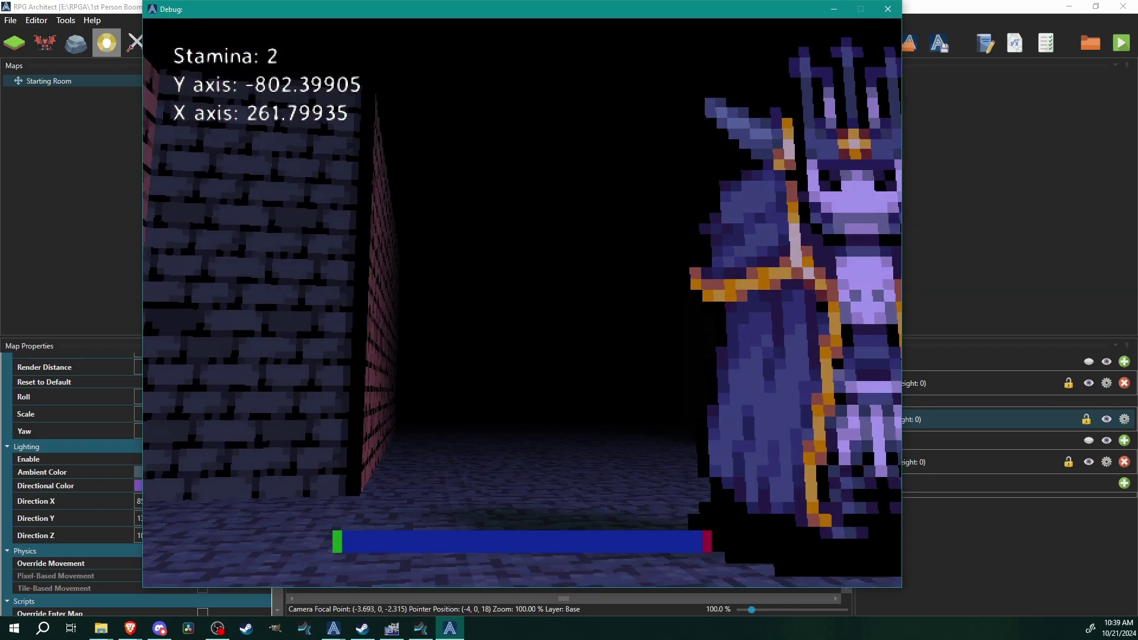
key(w)
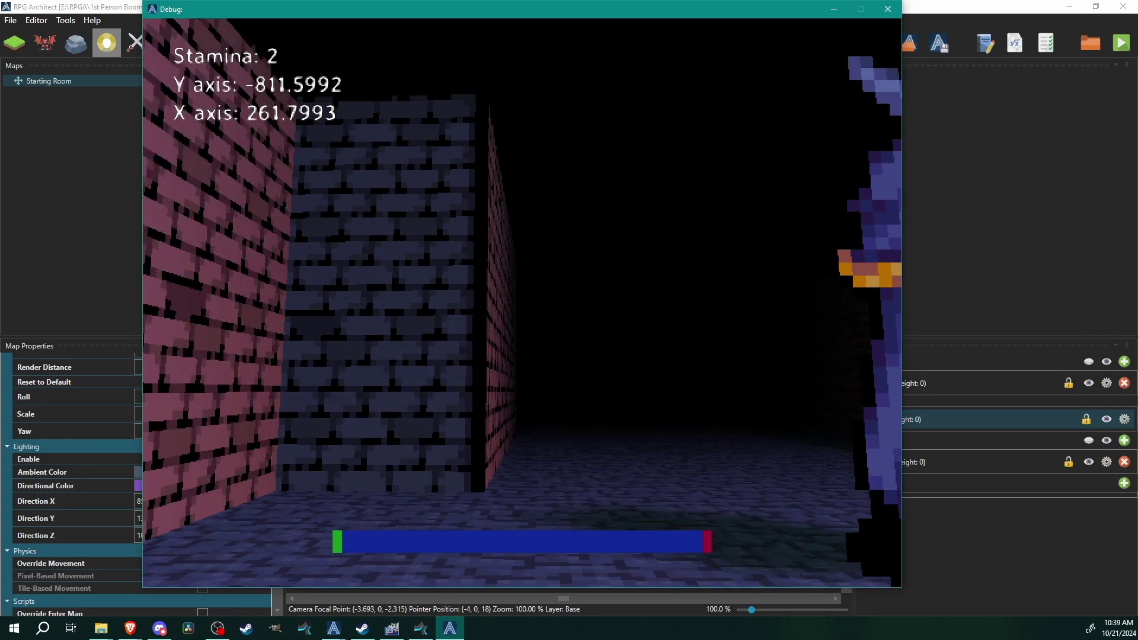
key(w)
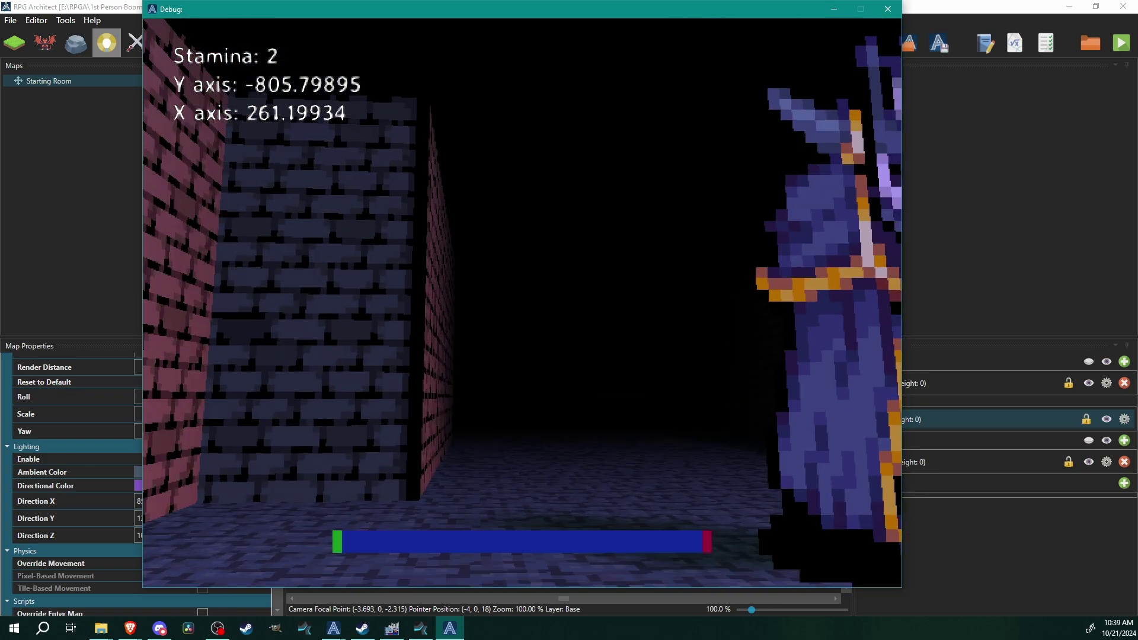
key(Escape)
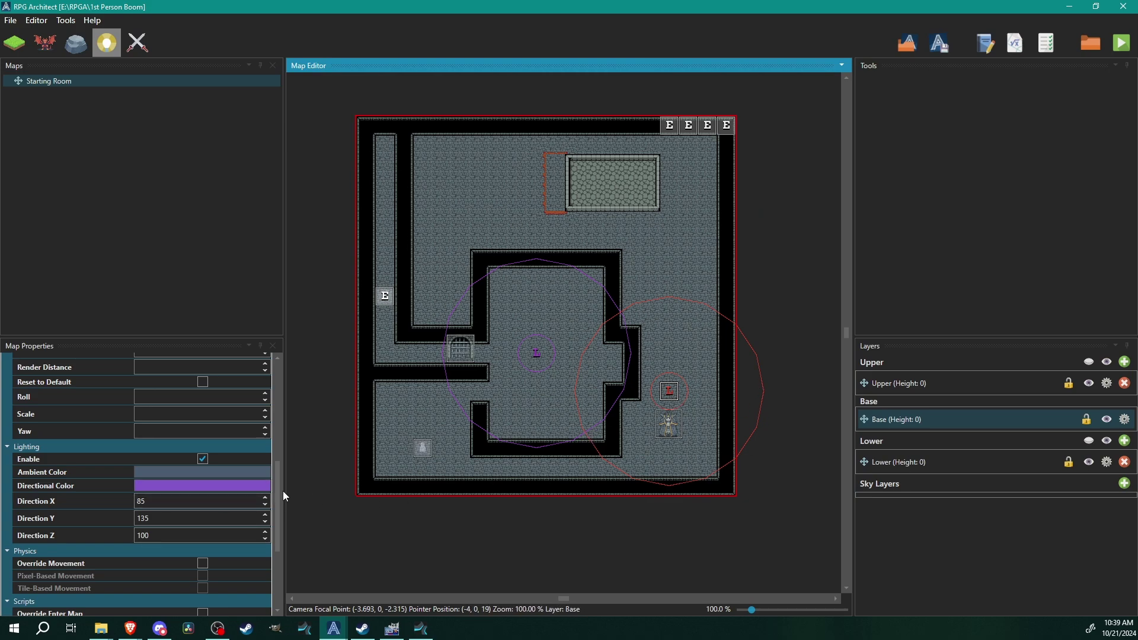
Set the Starting Room map's background color to white with full red, green and blue.
drag(277, 489, 315, 363)
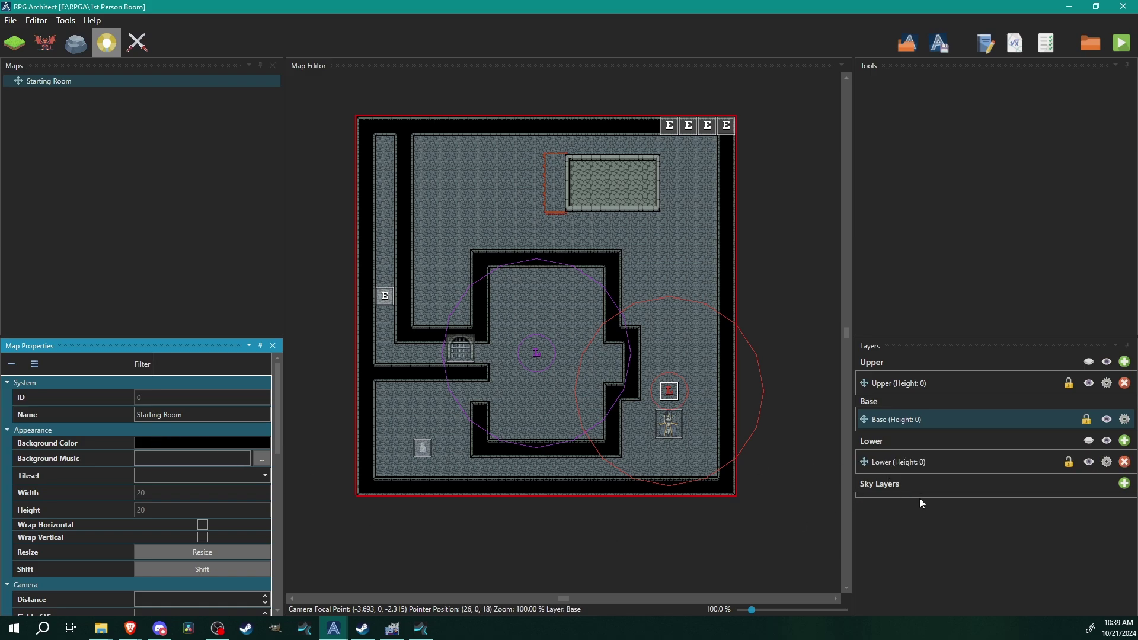
click(1054, 523)
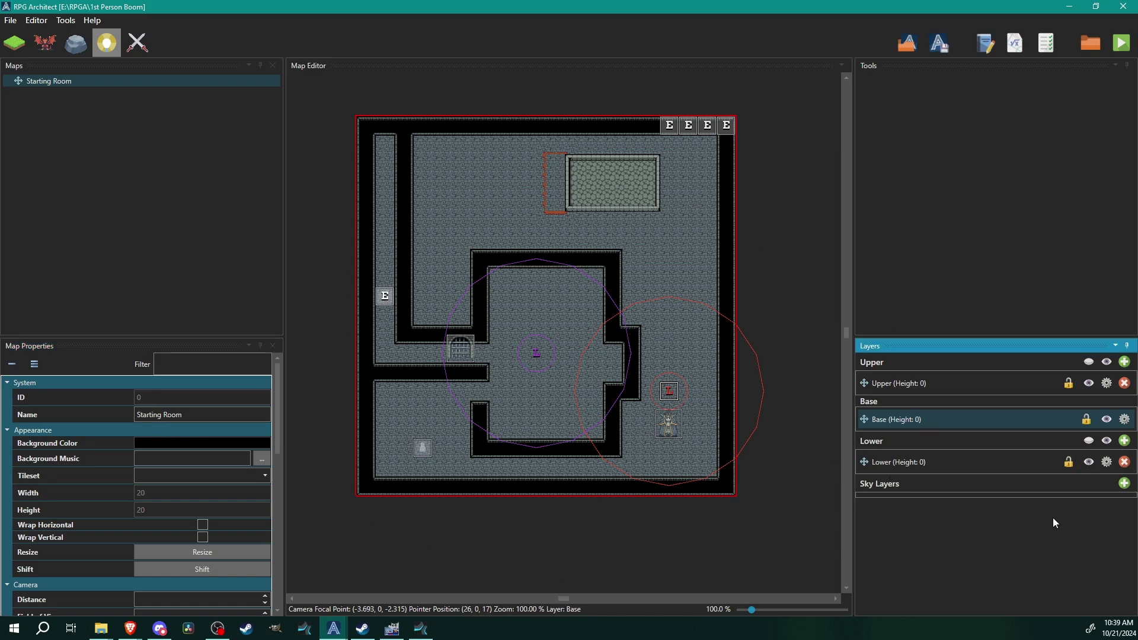
click(179, 446)
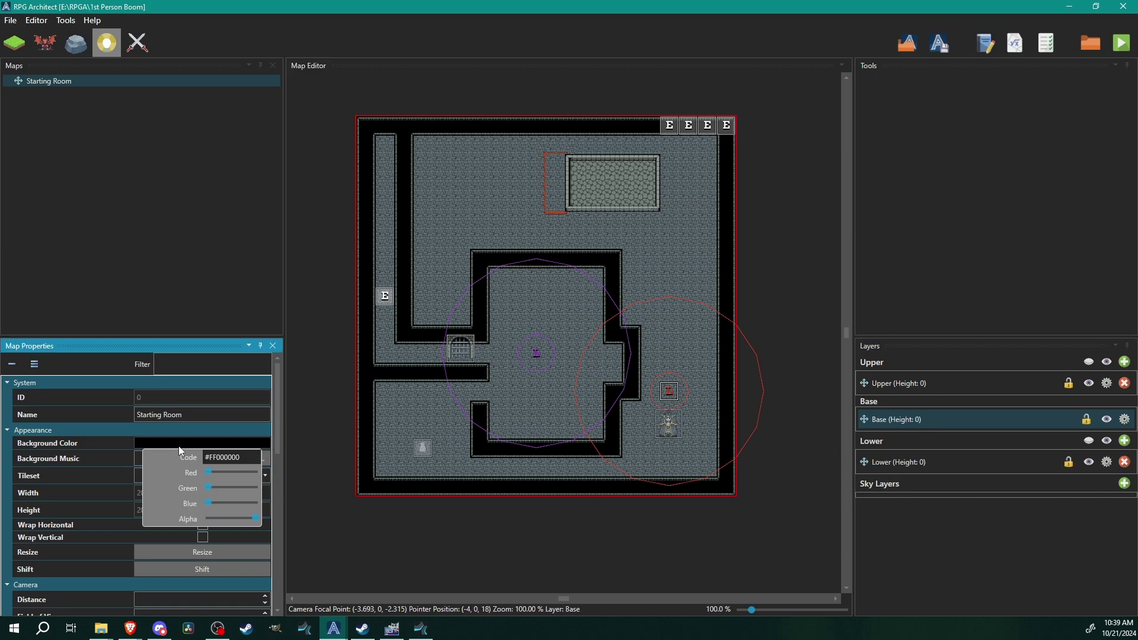
drag(208, 473, 256, 473)
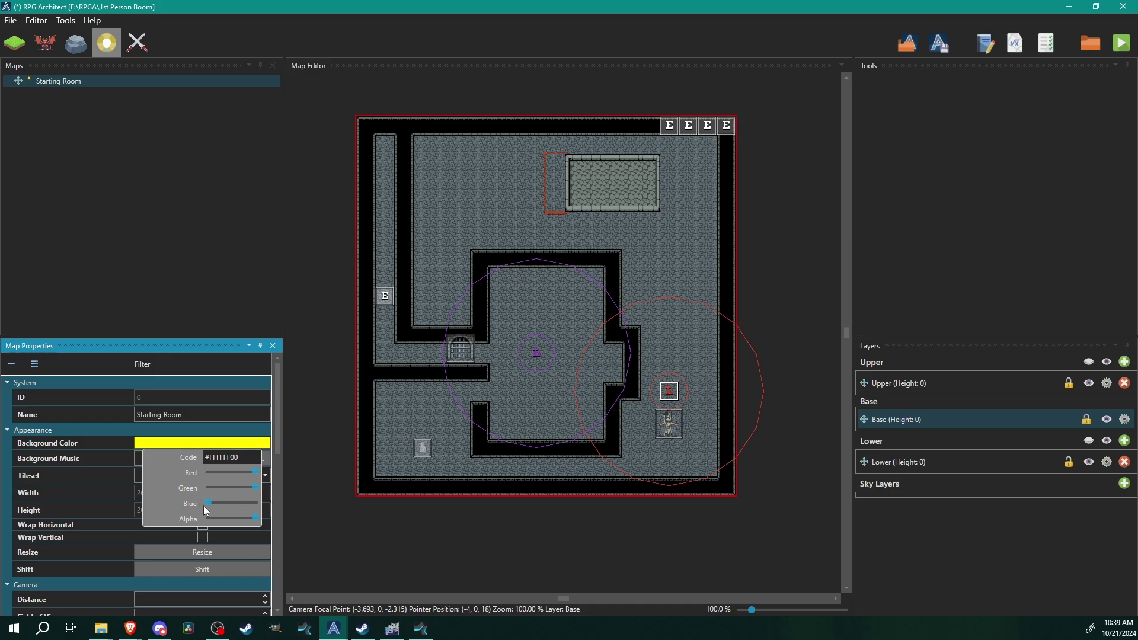
drag(206, 504, 262, 503)
click(156, 438)
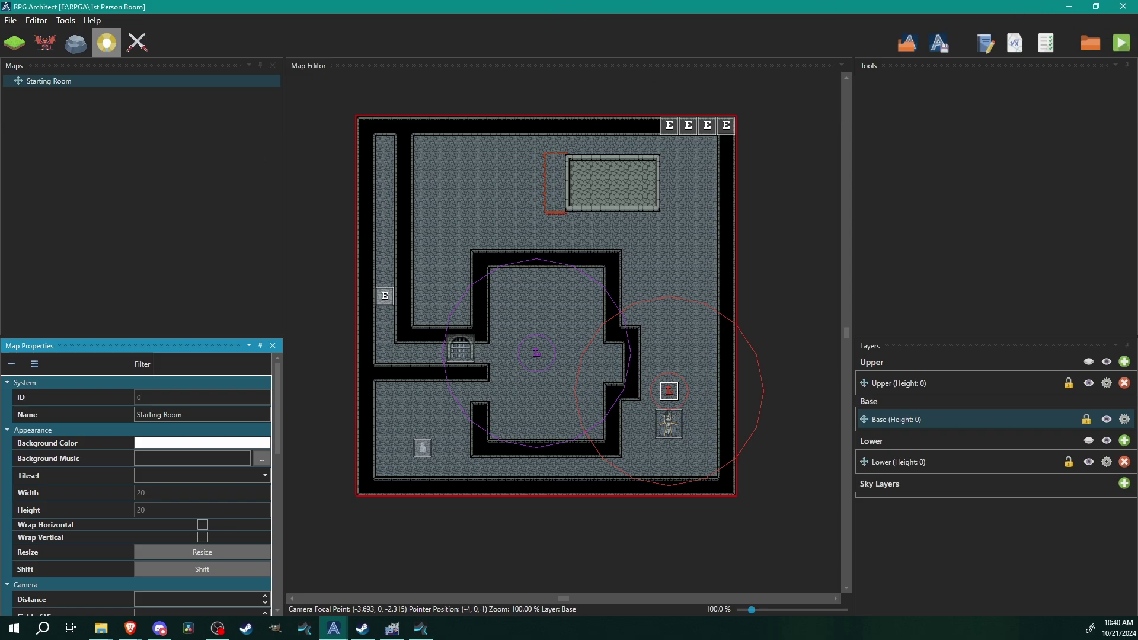
Playtest the map, walk into the purple-lit room to inspect the background above the walls, and end the test.
key(F5)
drag(0, 82, 562, 29)
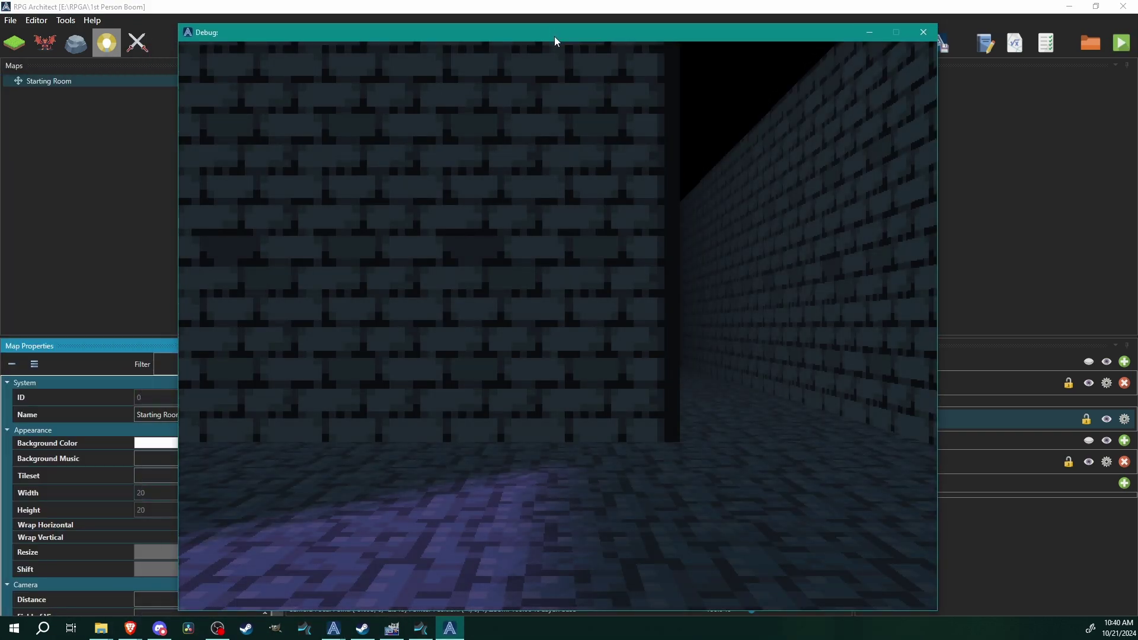
key(s)
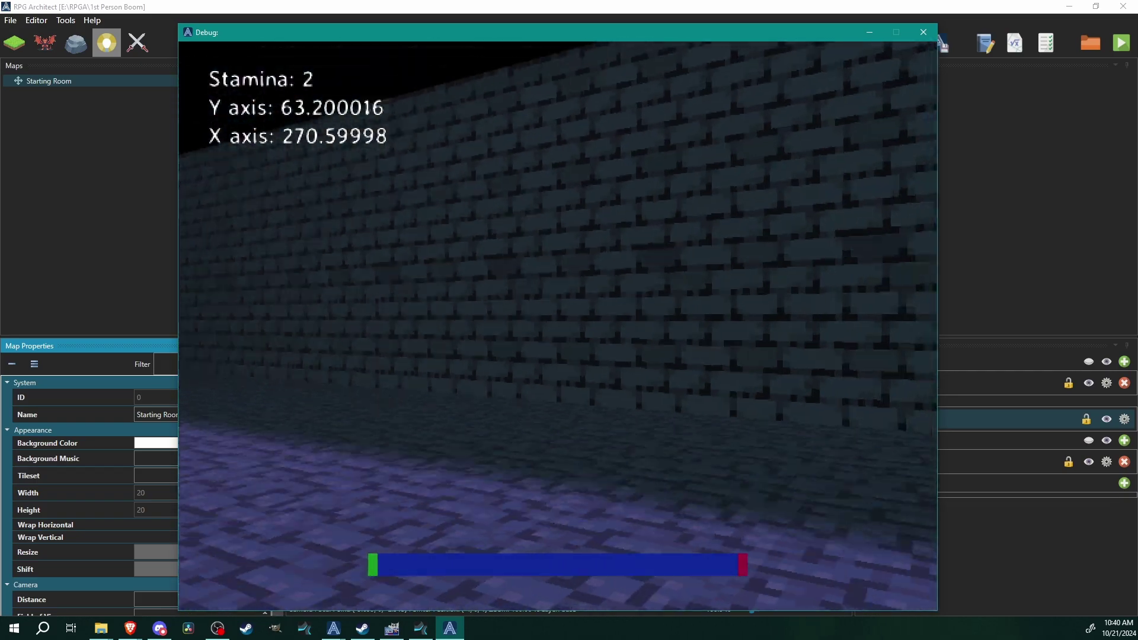
key(shift+a)
key(shift+s)
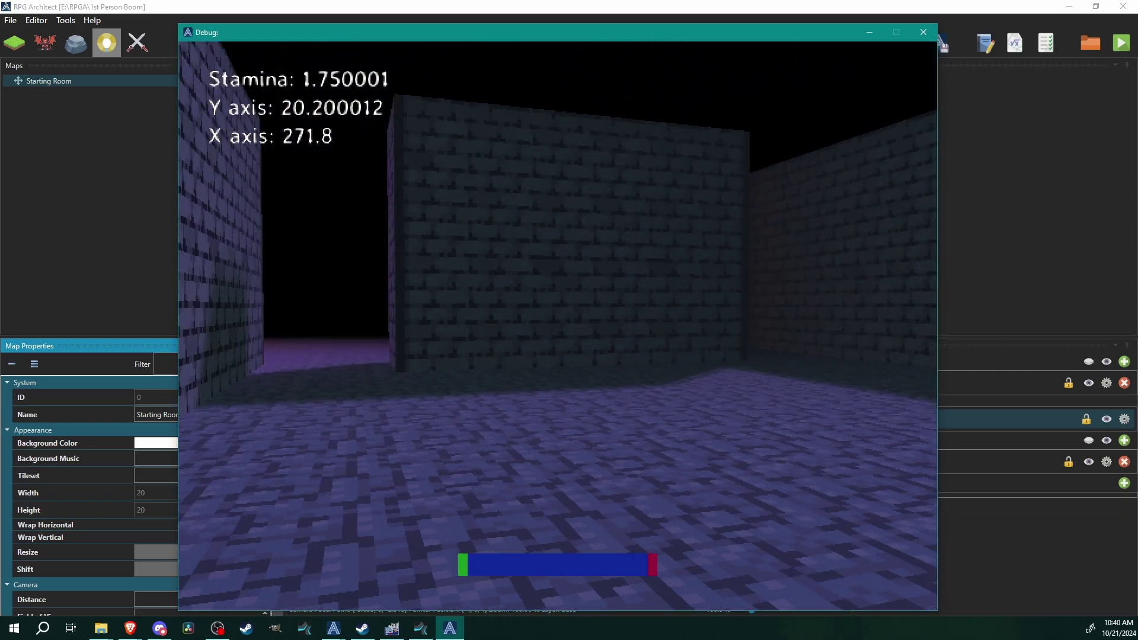
key(shift+w)
key(Up)
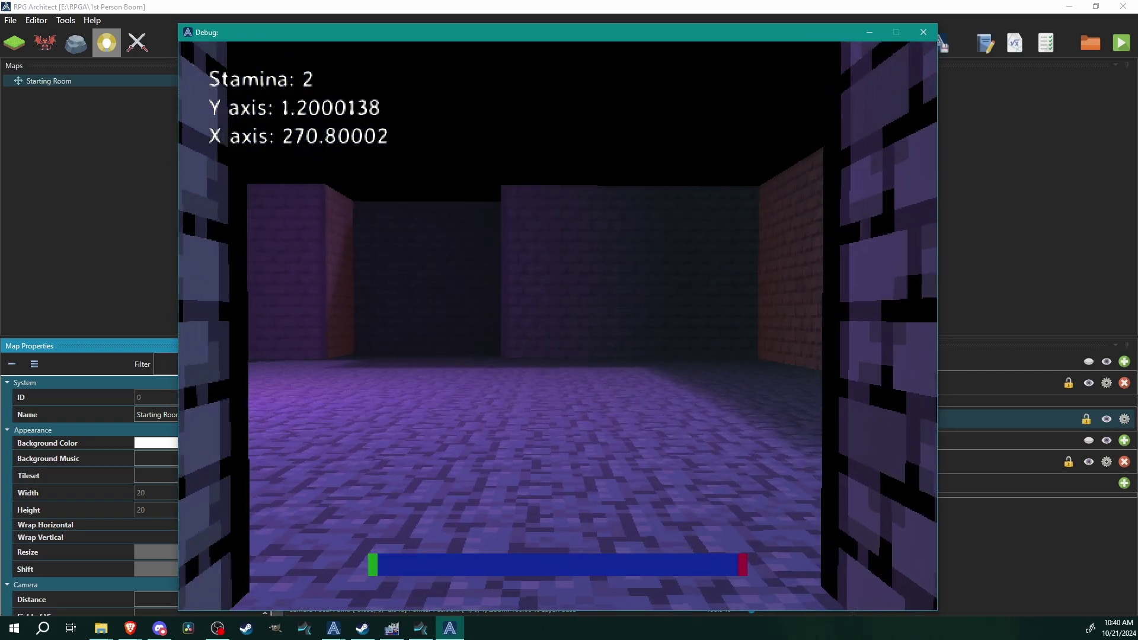
key(Down)
key(w)
key(d)
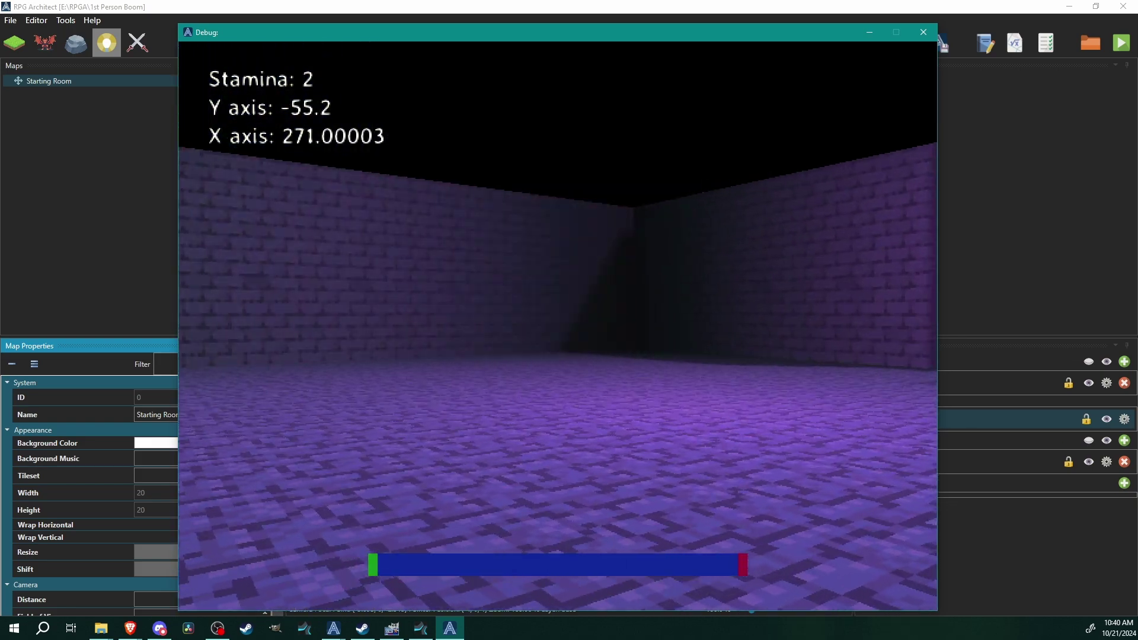
key(Escape)
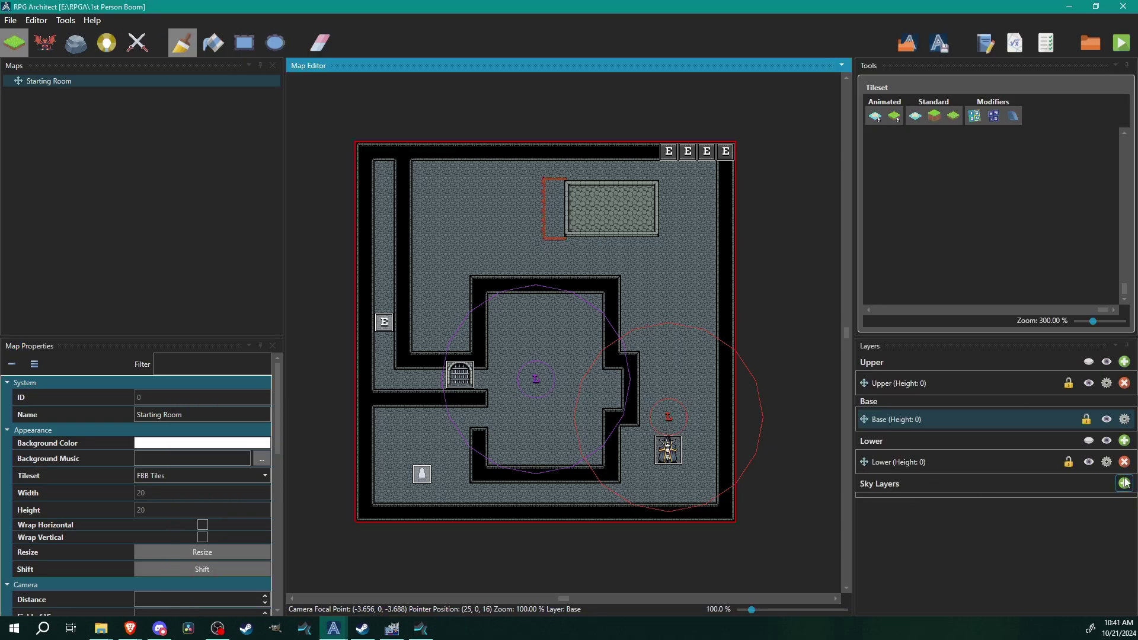
Add a sky layer using Leftspeechbubble.png from the UI Speechbubbles folder as its image, and name it White Sky.
click(1126, 484)
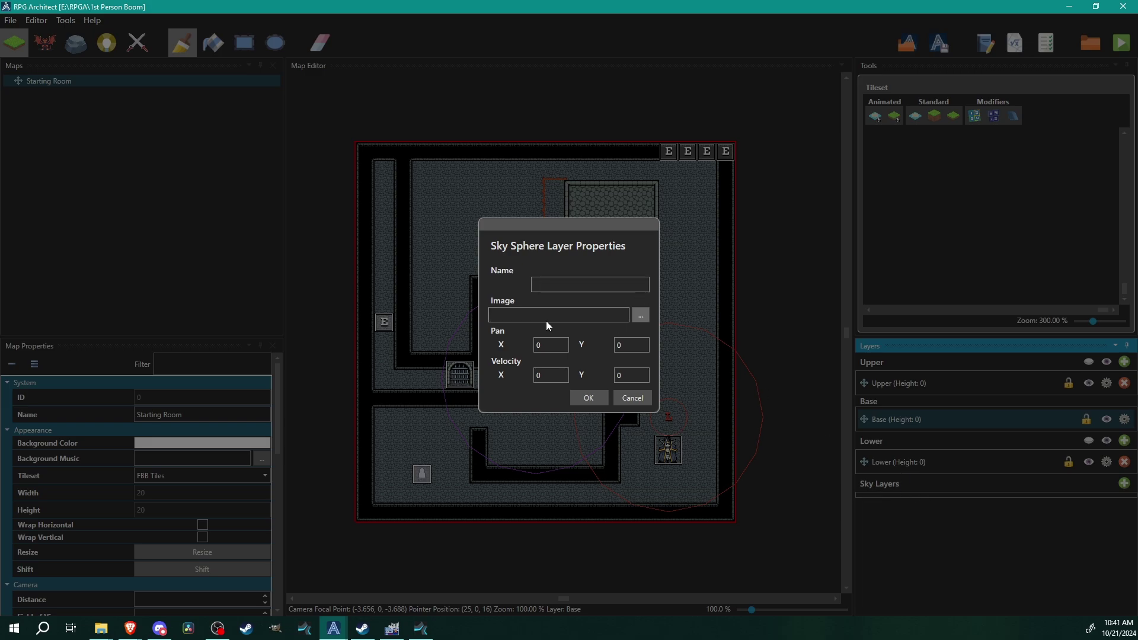
click(640, 318)
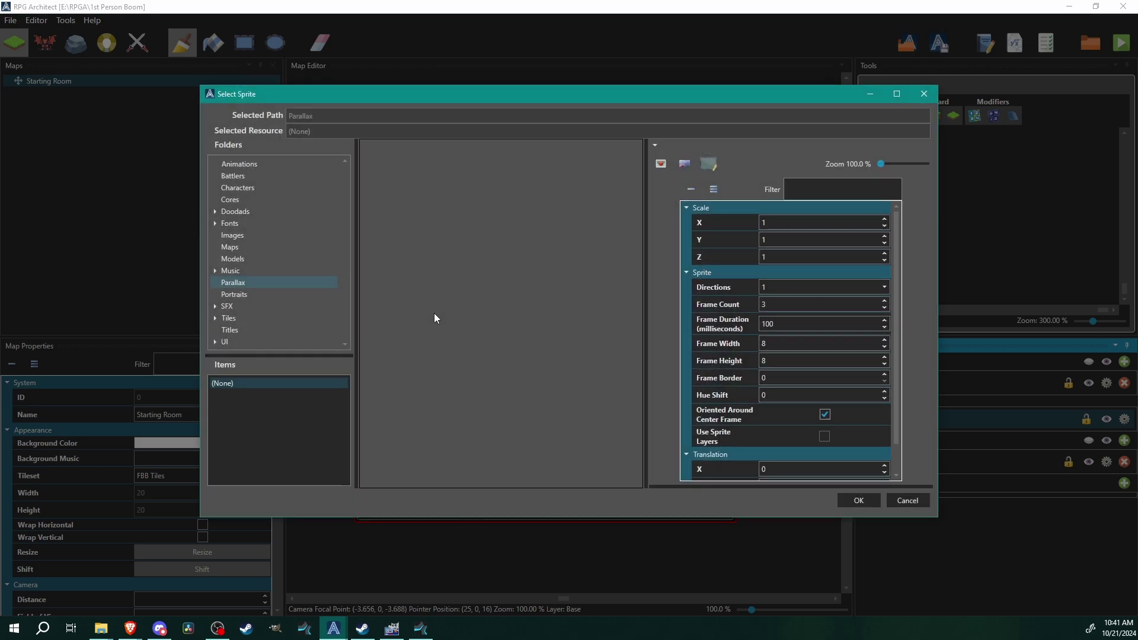
double_click(231, 341)
scroll(258, 323, down, 2)
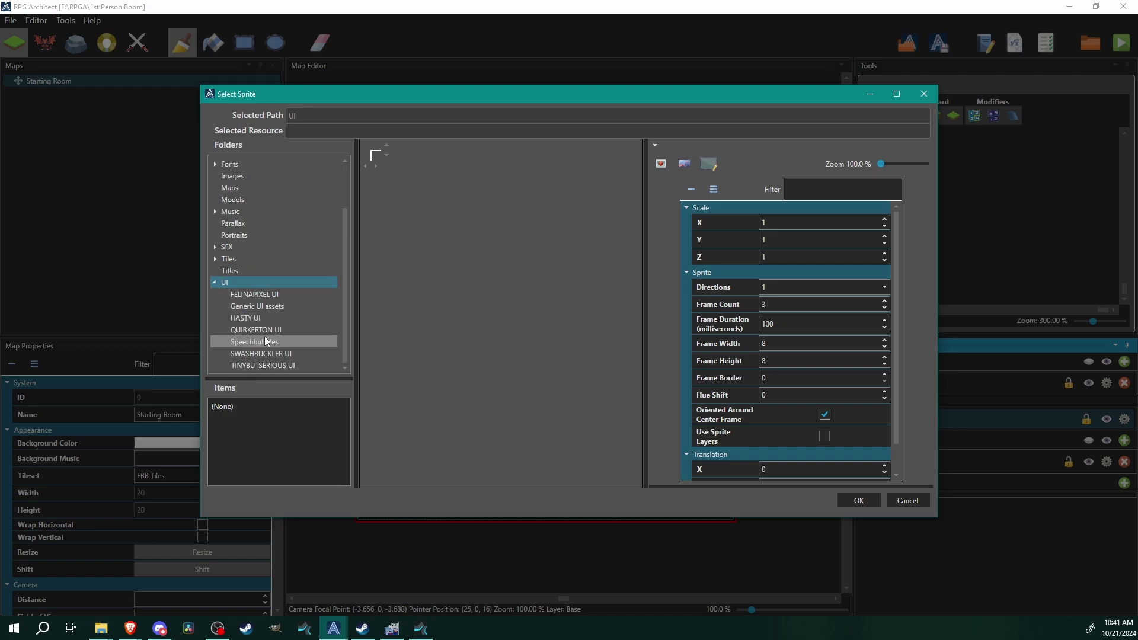
click(264, 341)
click(274, 417)
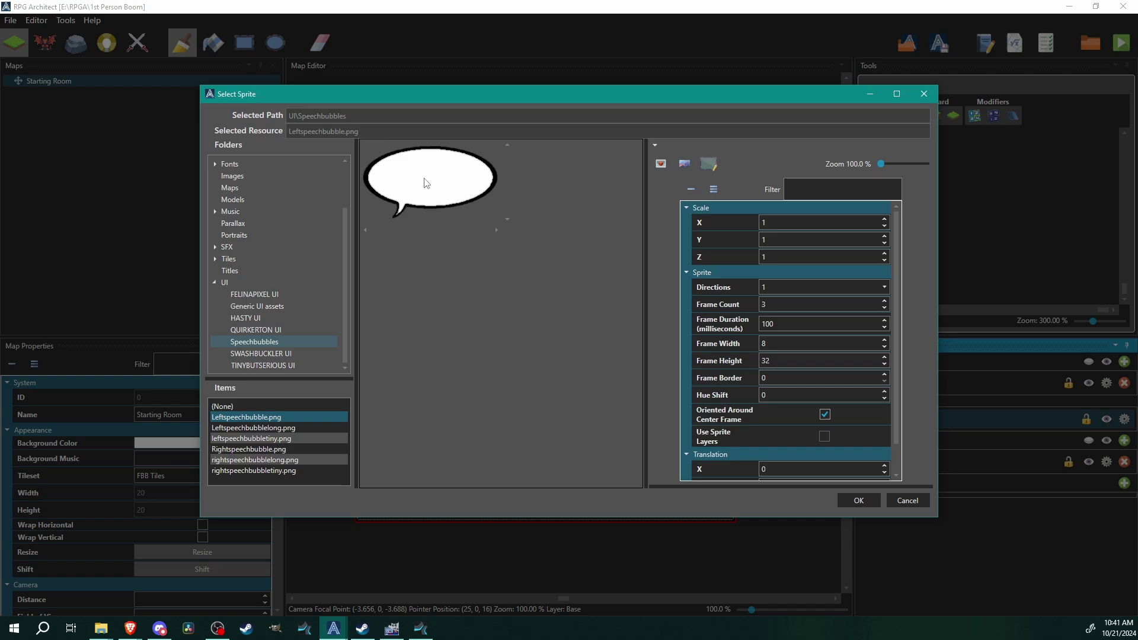
click(859, 501)
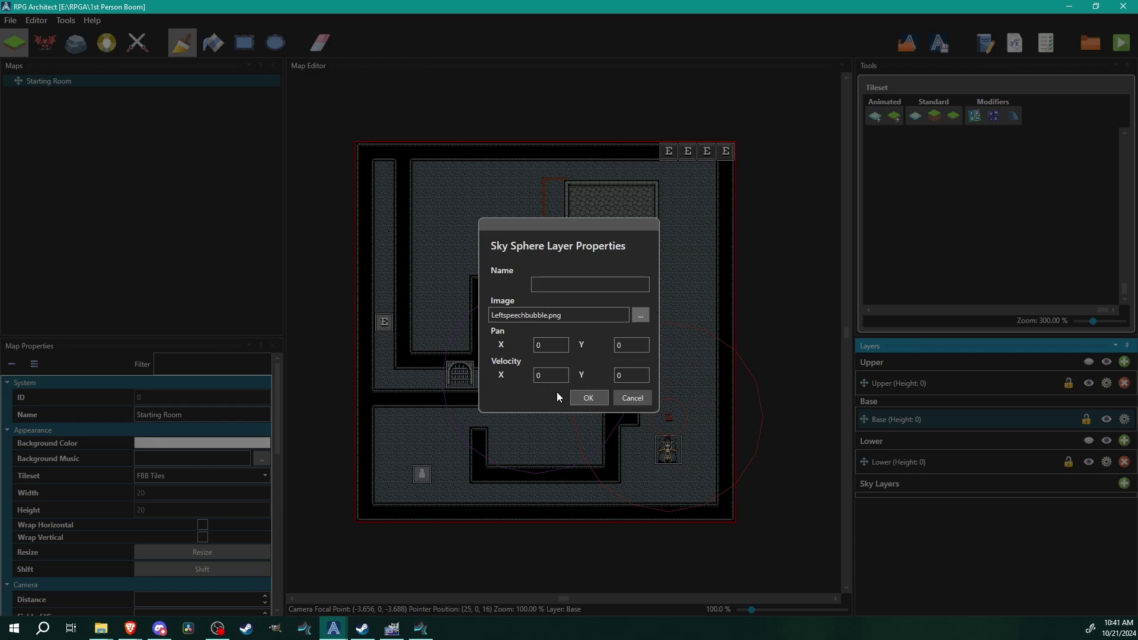
click(588, 399)
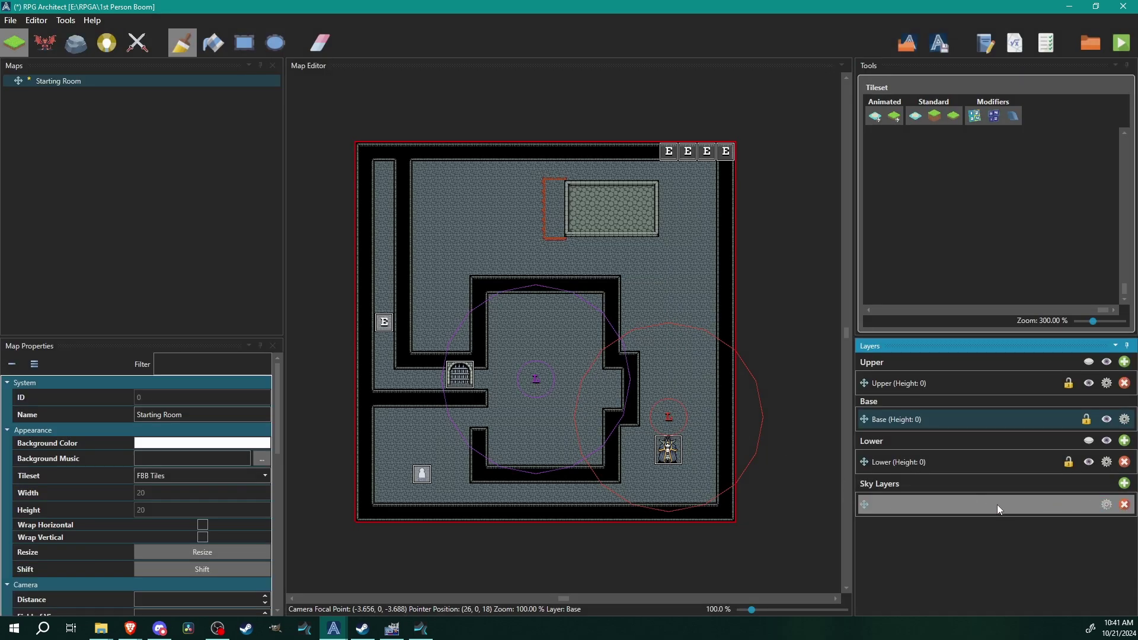
click(1106, 504)
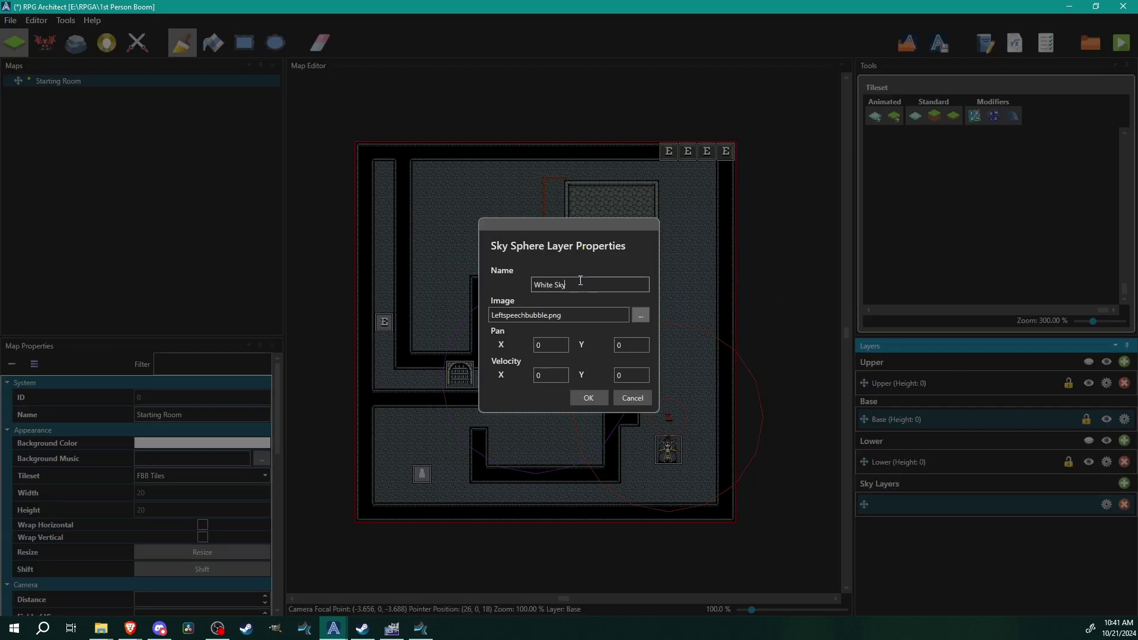
click(596, 401)
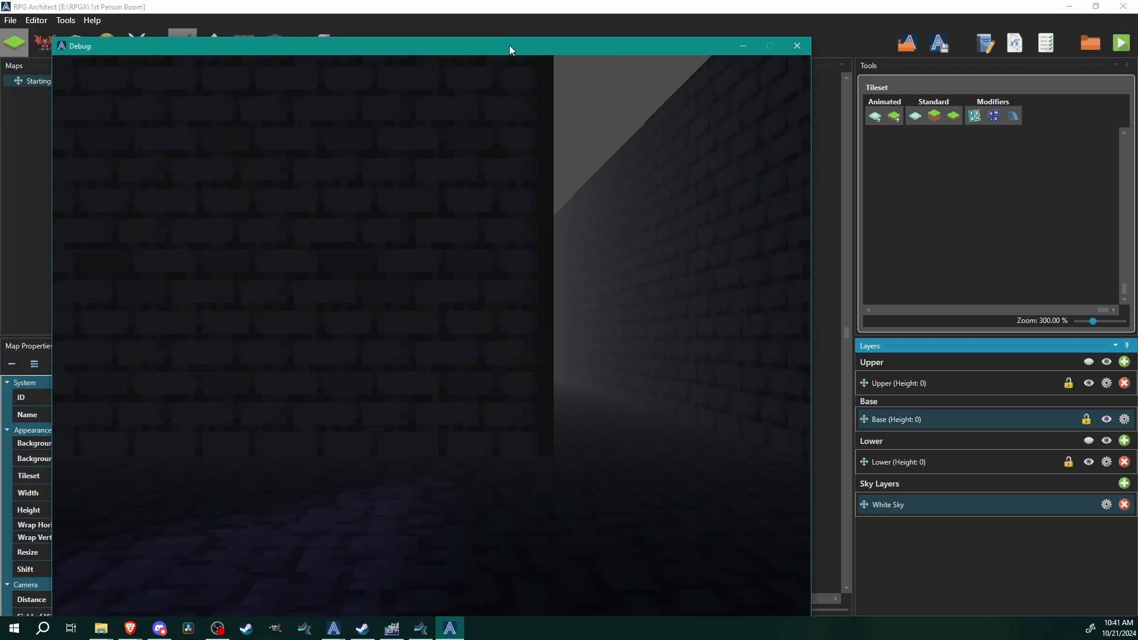
Playtest the map and walk through the purple-lit room to inspect the sky above its walls.
drag(510, 45, 564, 20)
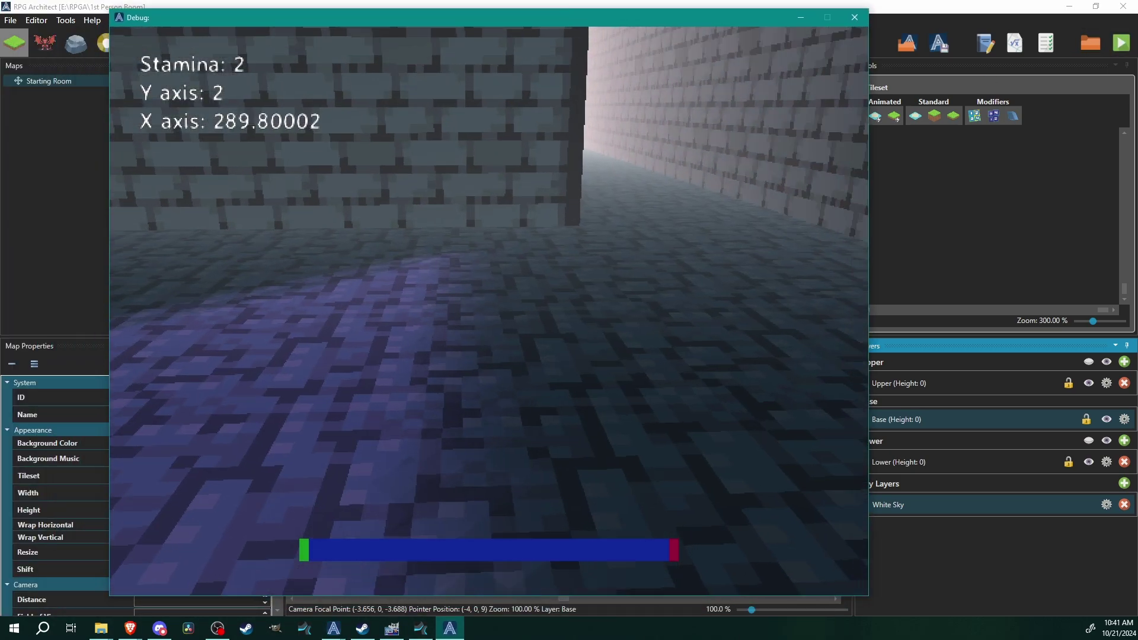
key(d)
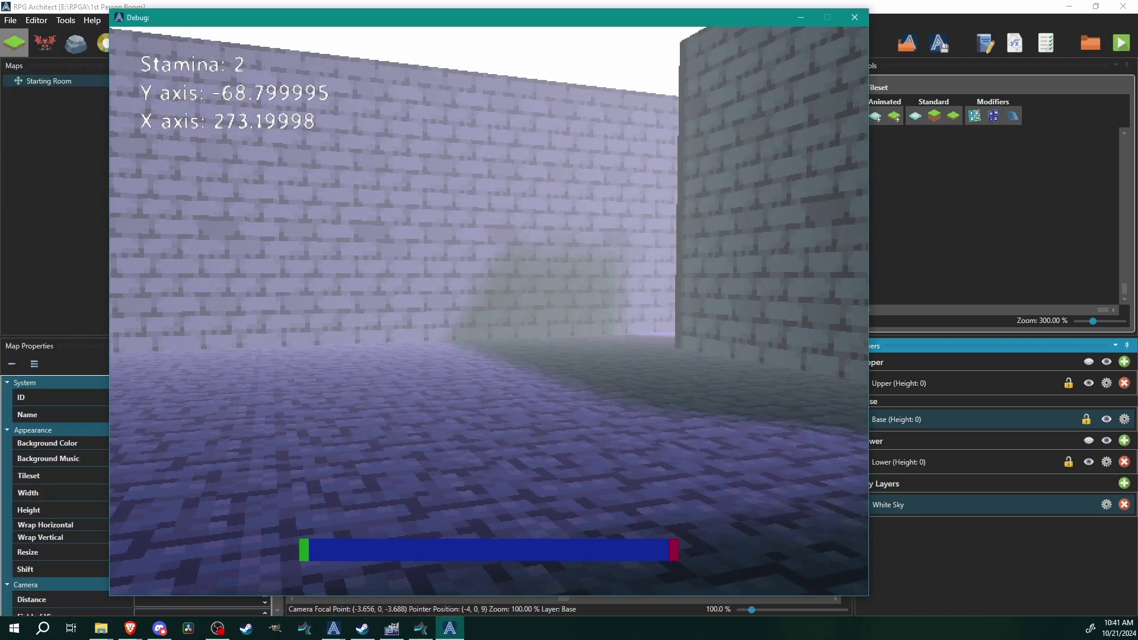
key(w)
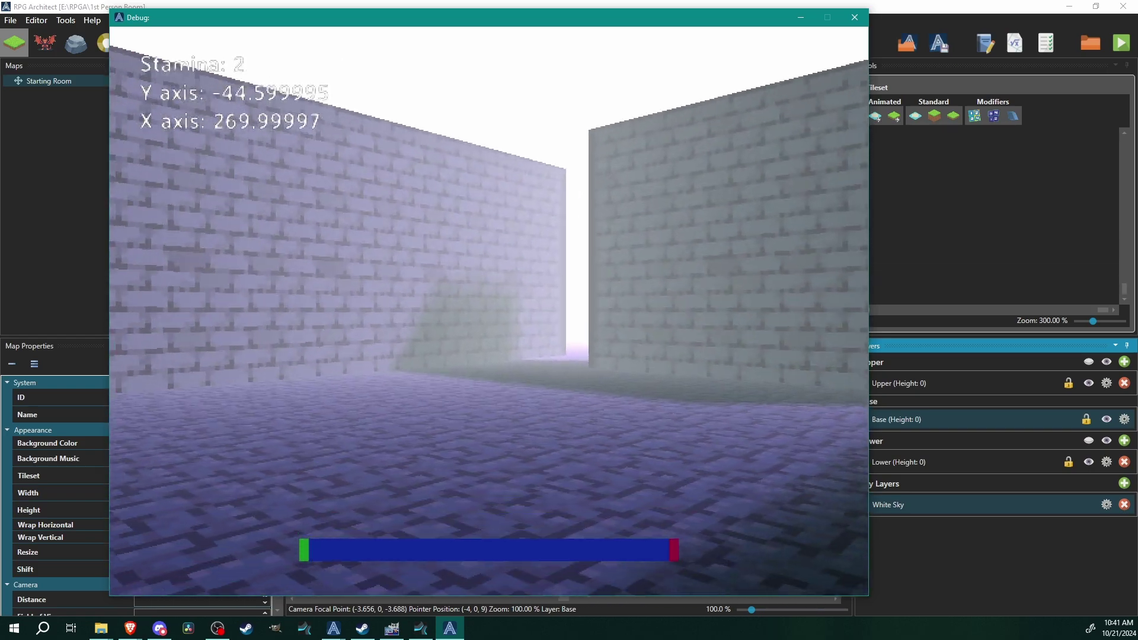
key(w)
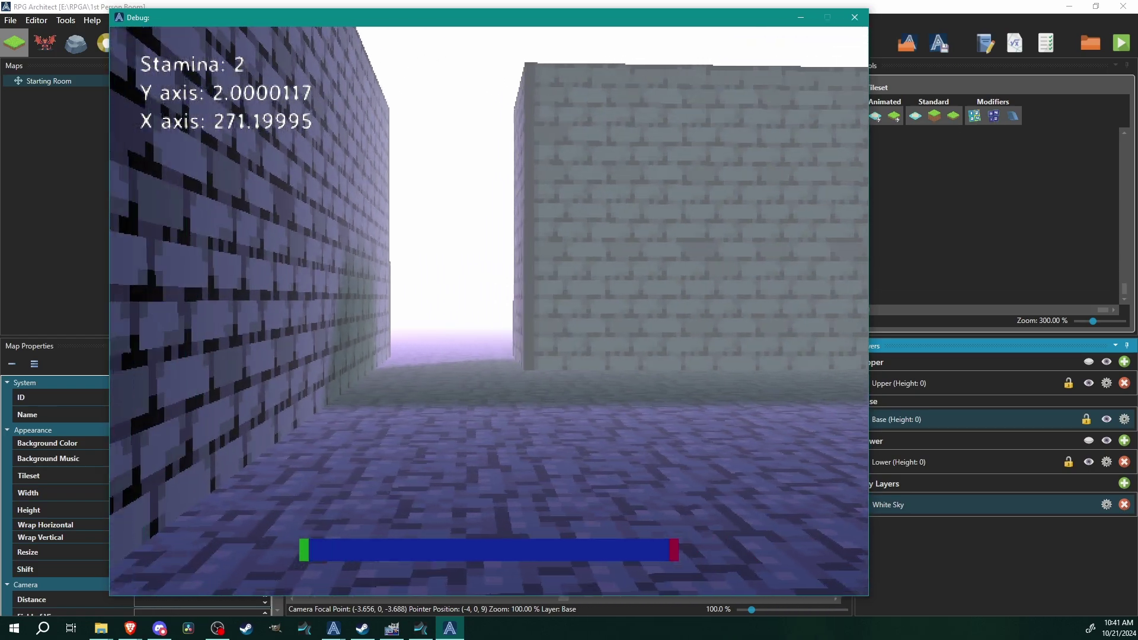
key(w)
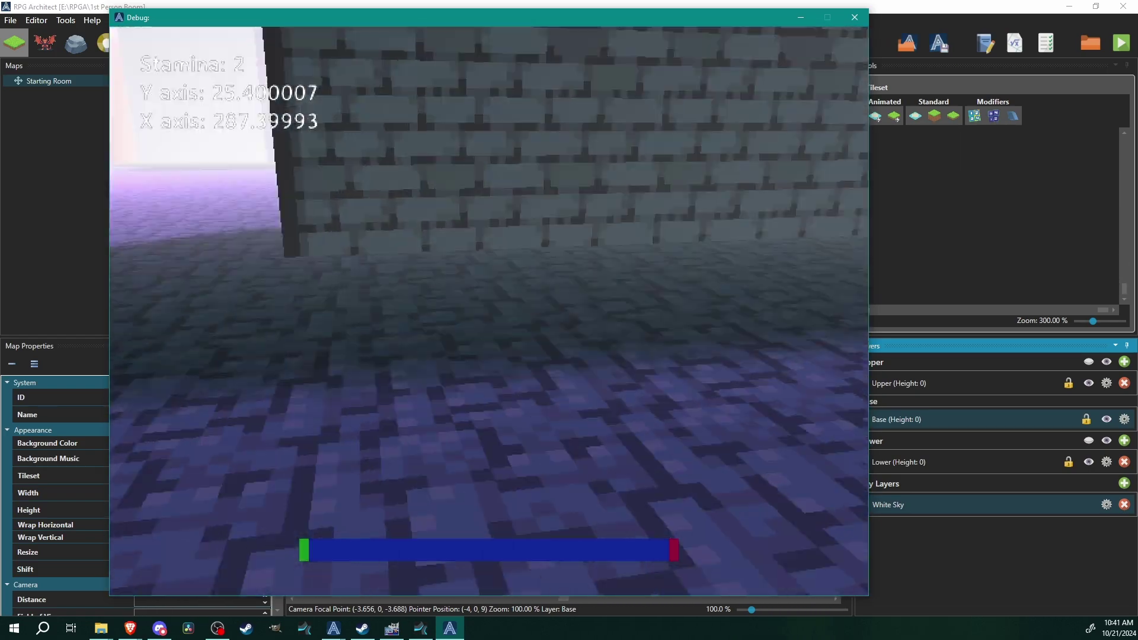
key(w)
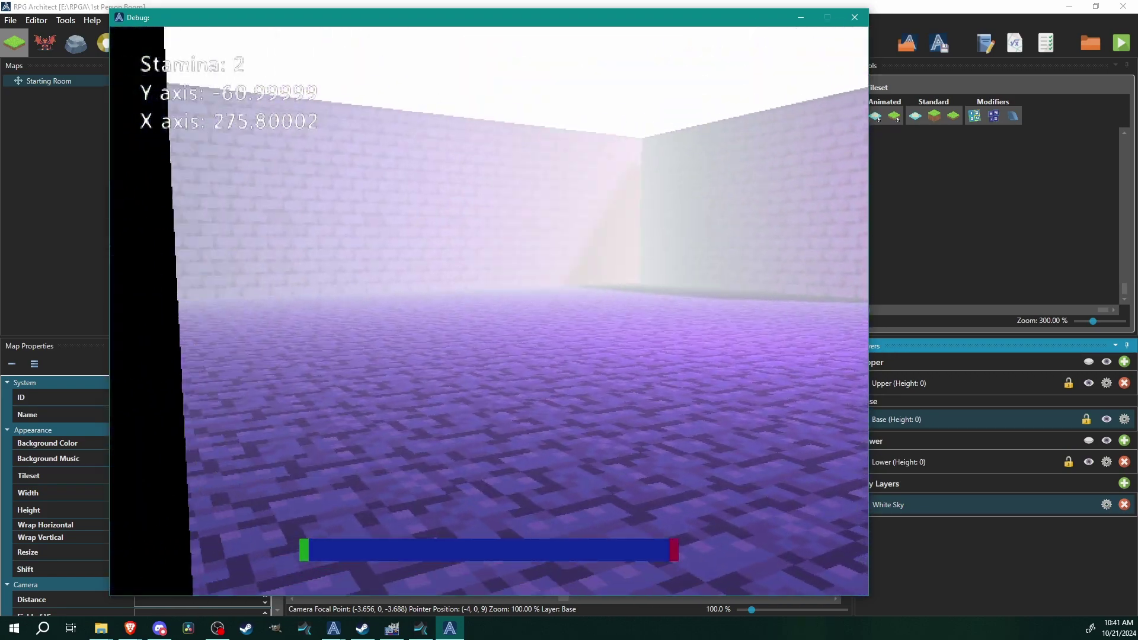
key(s)
key(d)
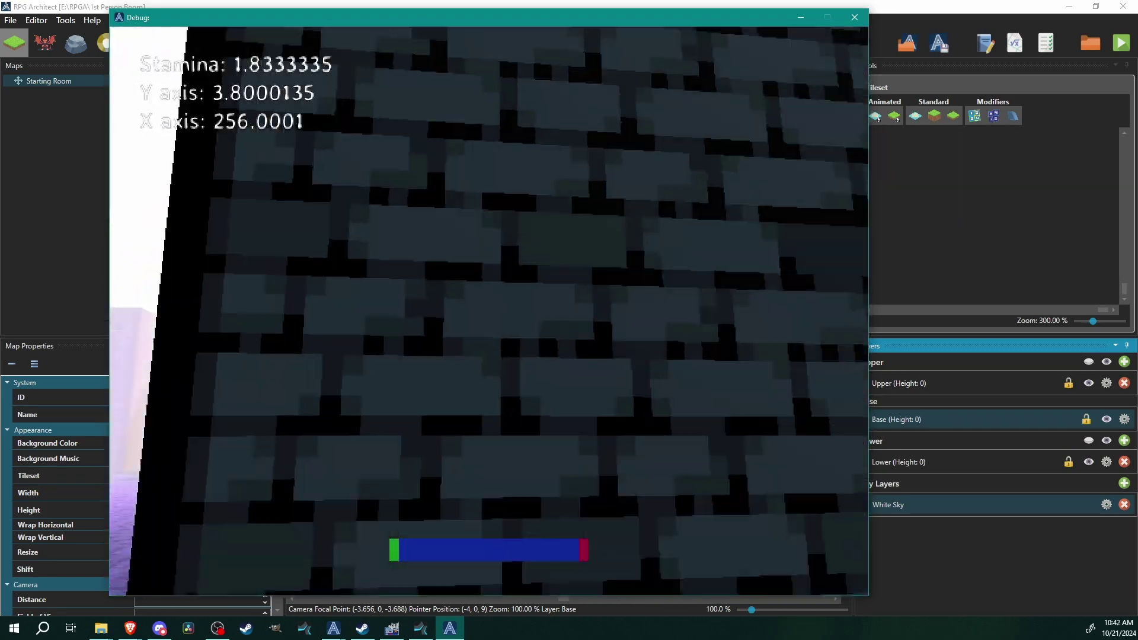
Walk down the dark corridor and past the lich to inspect the sky over the open area, and end the playtest.
key(d)
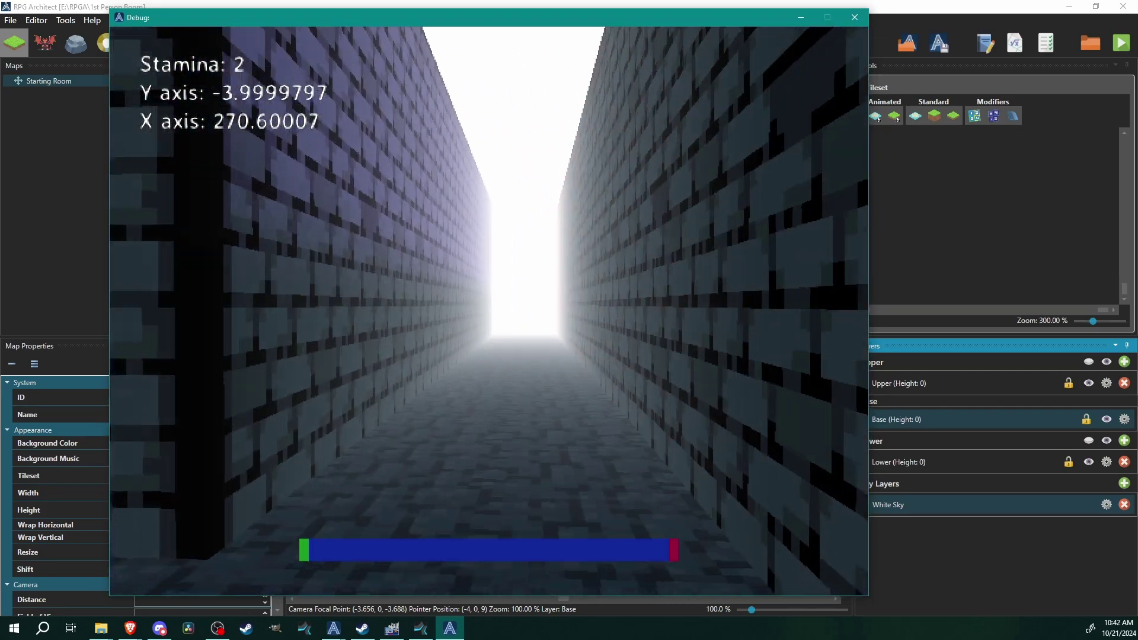
key(w)
key(w)
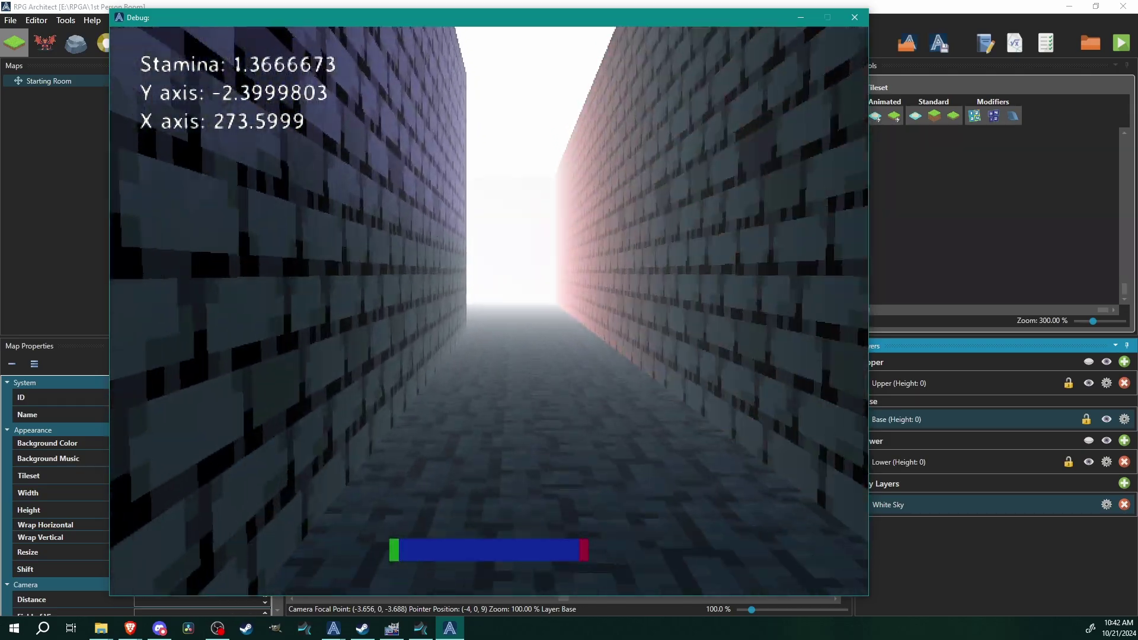
key(shift+w)
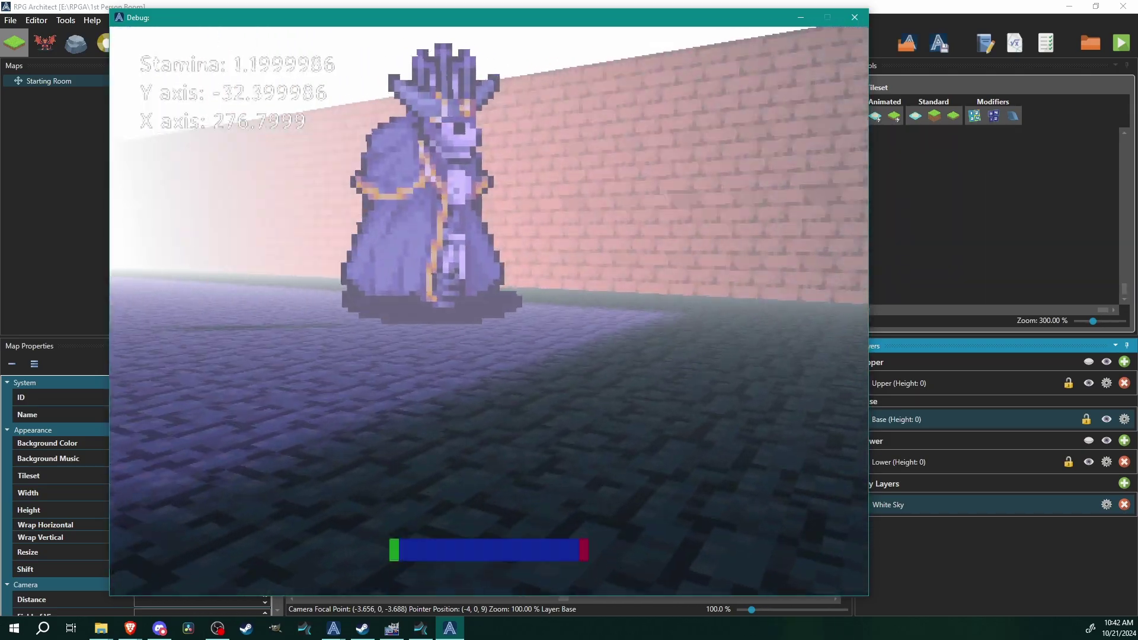
key(w)
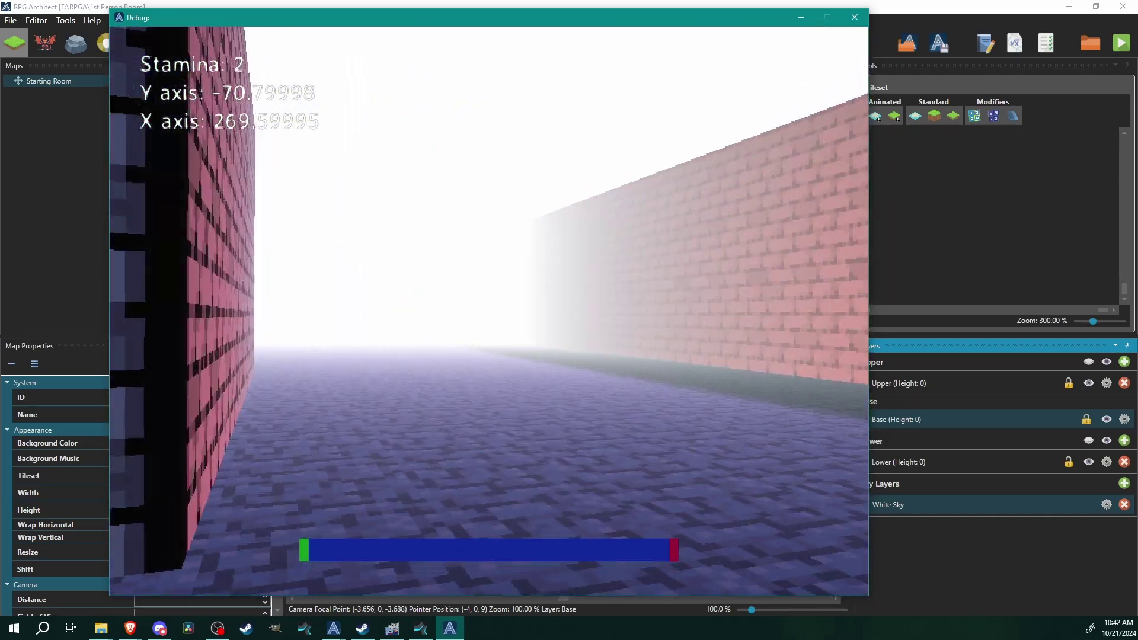
key(w)
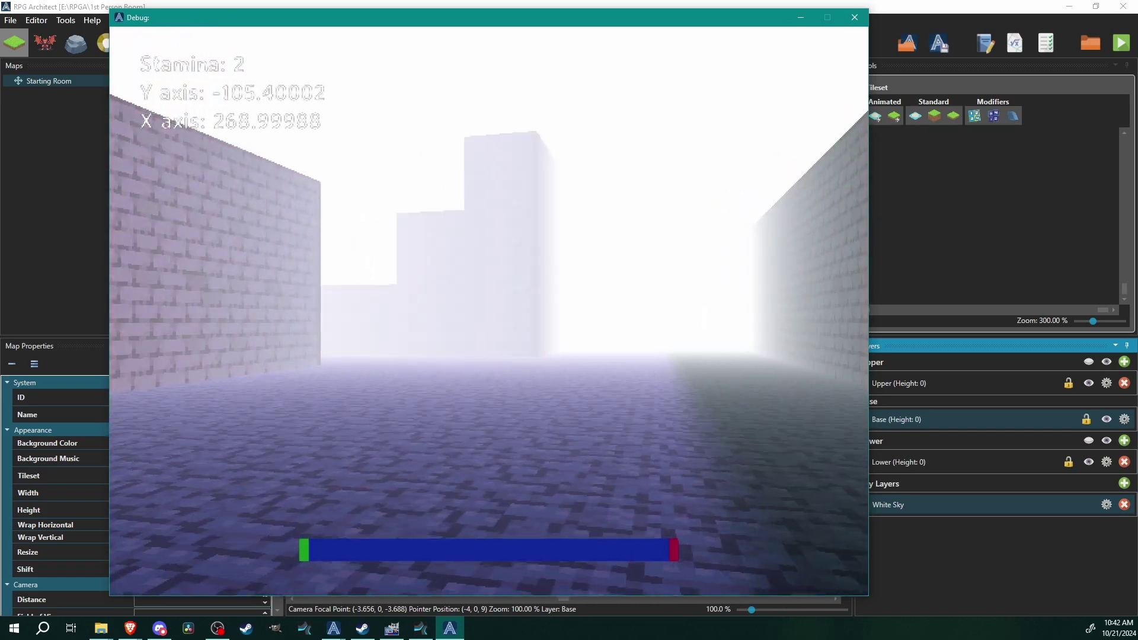
key(Escape)
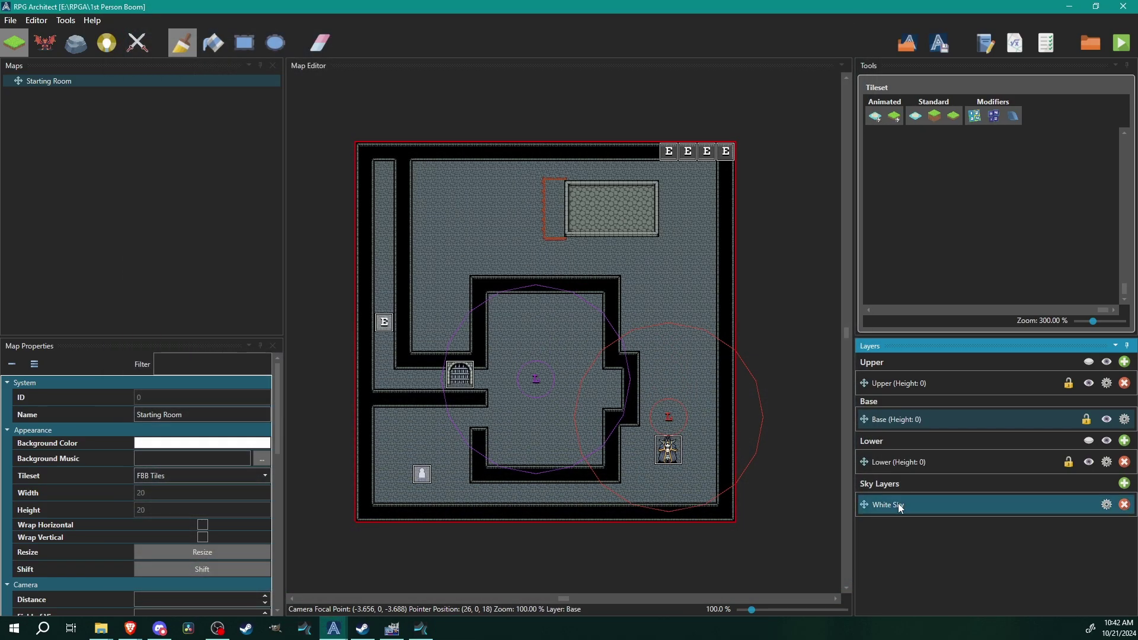
Replace the White Sky layer's image with SWASHBUCKLERBASELONG.png from the SWASHBUCKLER UI folder.
click(1106, 506)
click(640, 316)
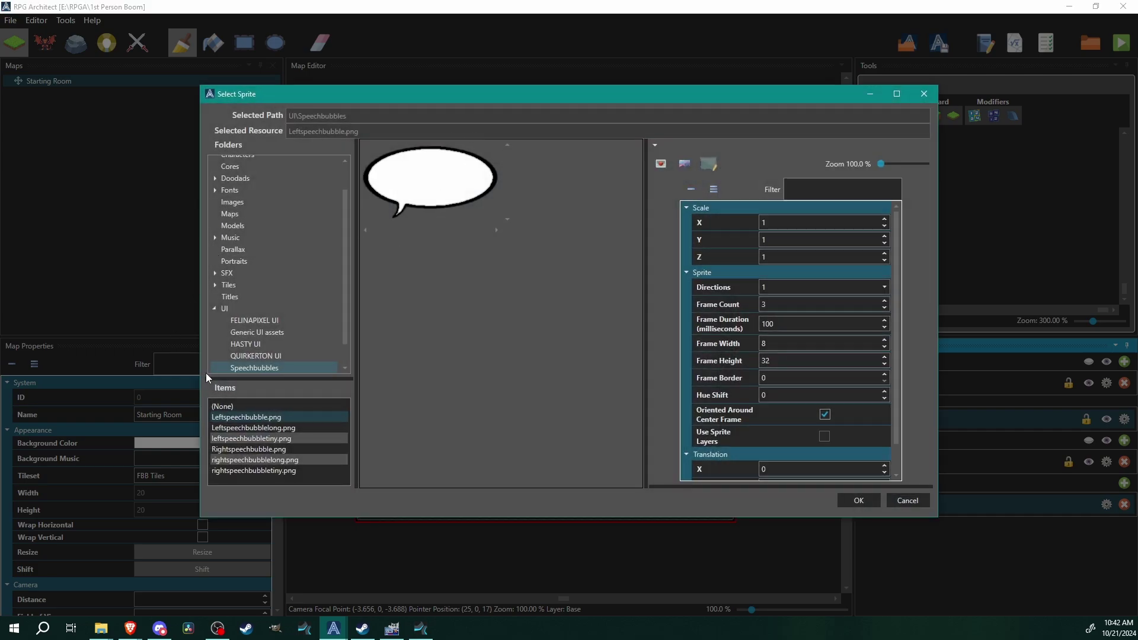
scroll(261, 341, down, 1)
click(261, 353)
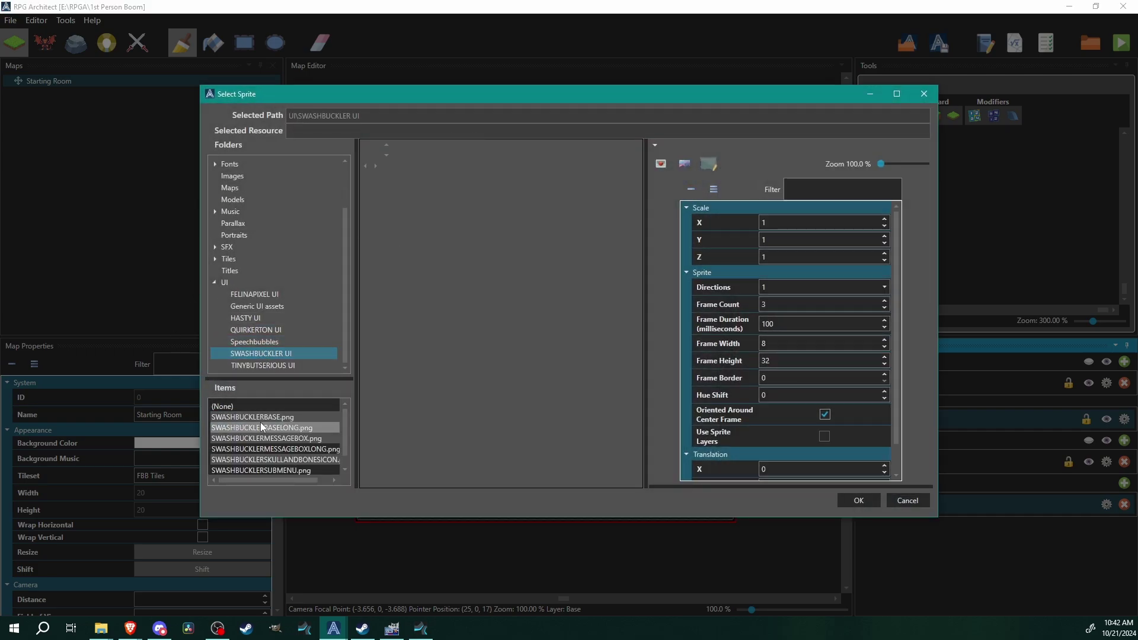
click(261, 426)
click(858, 501)
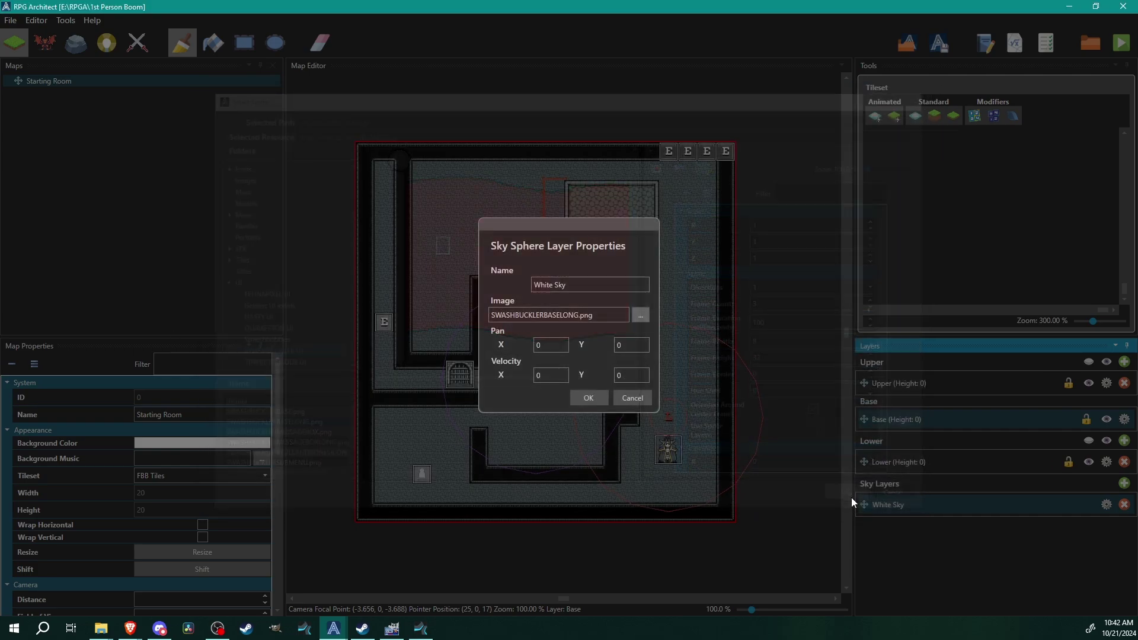
click(589, 391)
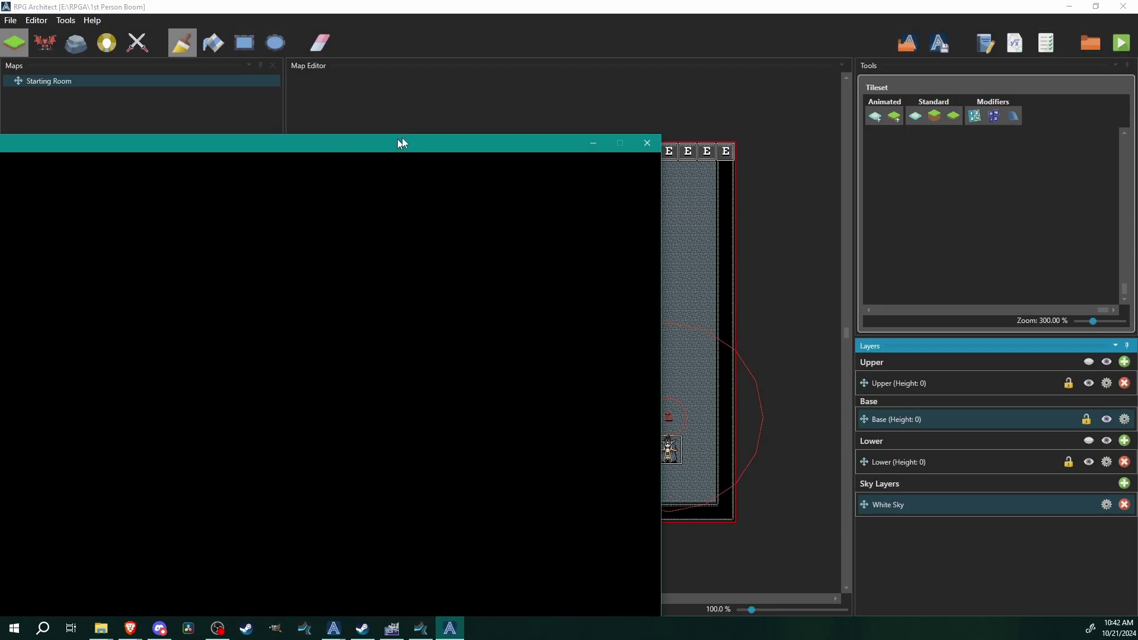
Playtest the map with the new sky image and walk through the corridor up to the lich.
drag(402, 142, 667, 26)
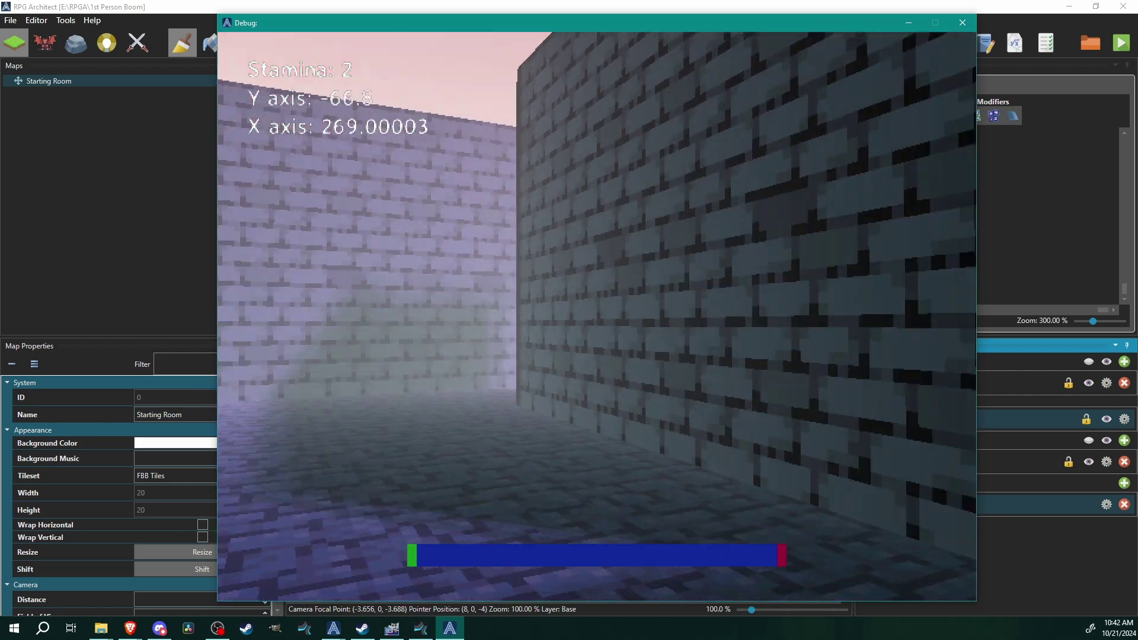
key(w)
key(shift+w)
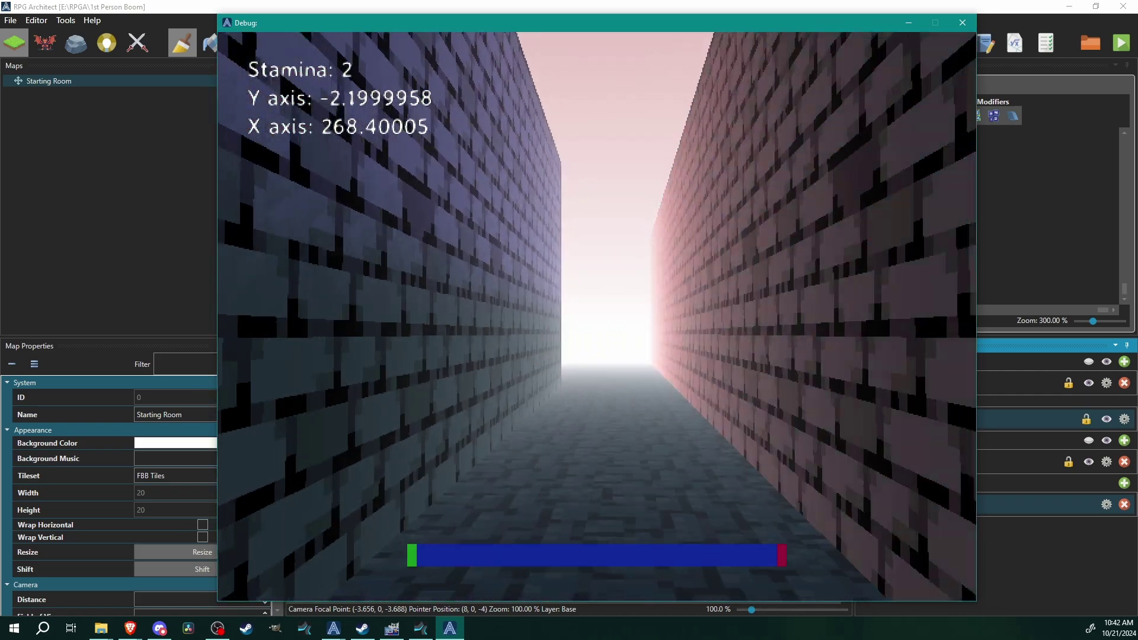
key(shift+w)
key(shift+w)
key(w)
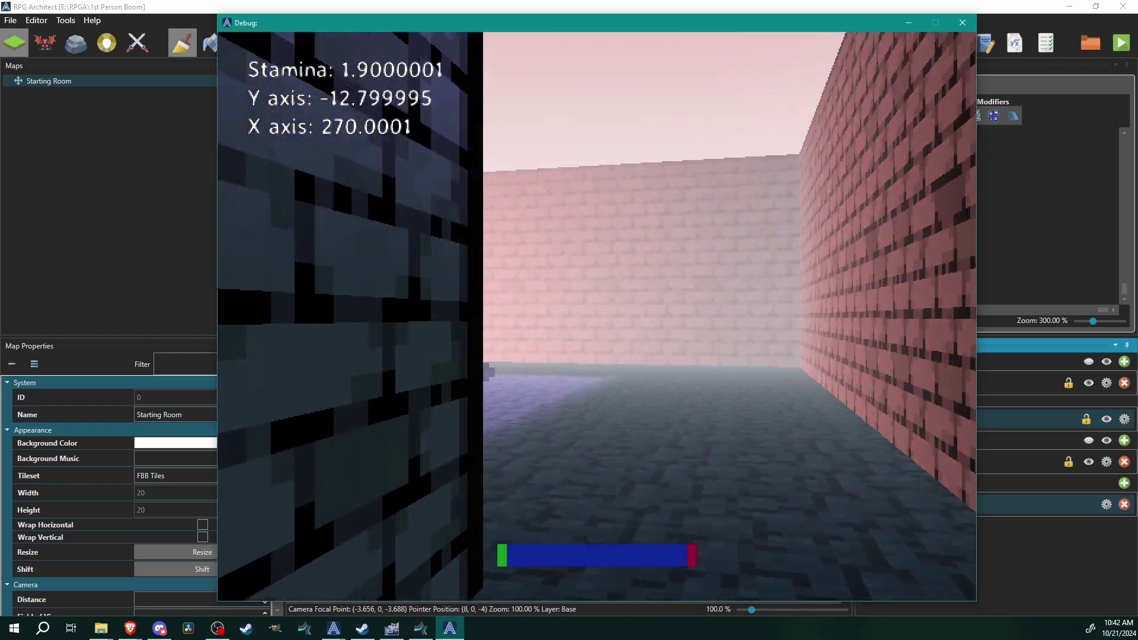
key(shift+w)
key(shift+w)
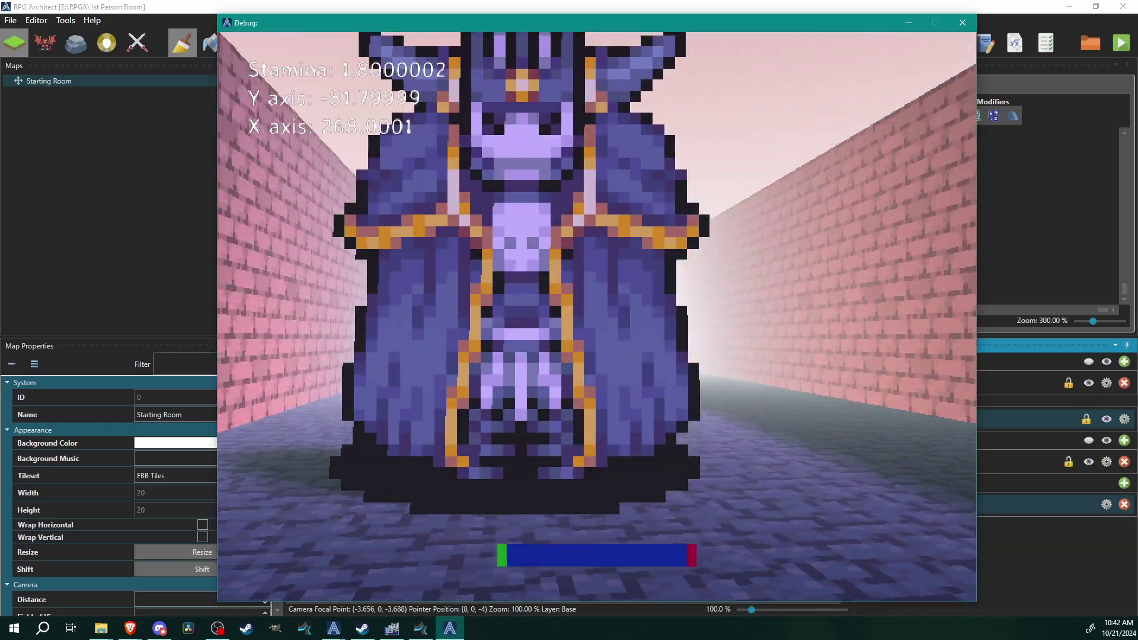
Walk past the lich and around the open area to examine the sky gradient above the walls, and end the playtest.
key(shift+w)
key(shift+w)
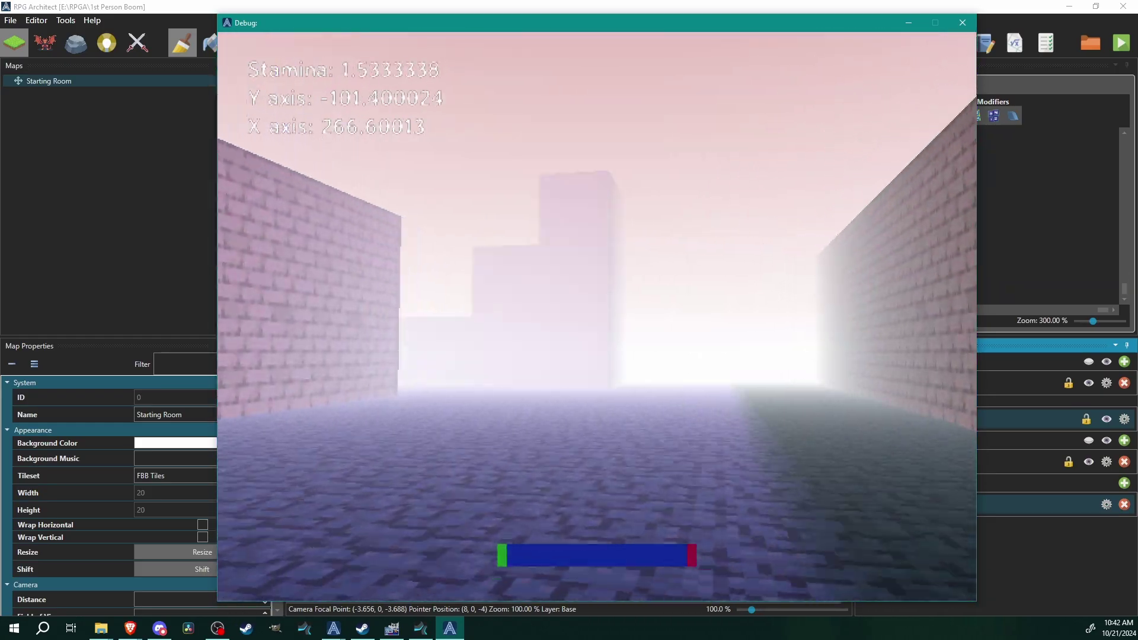
key(w)
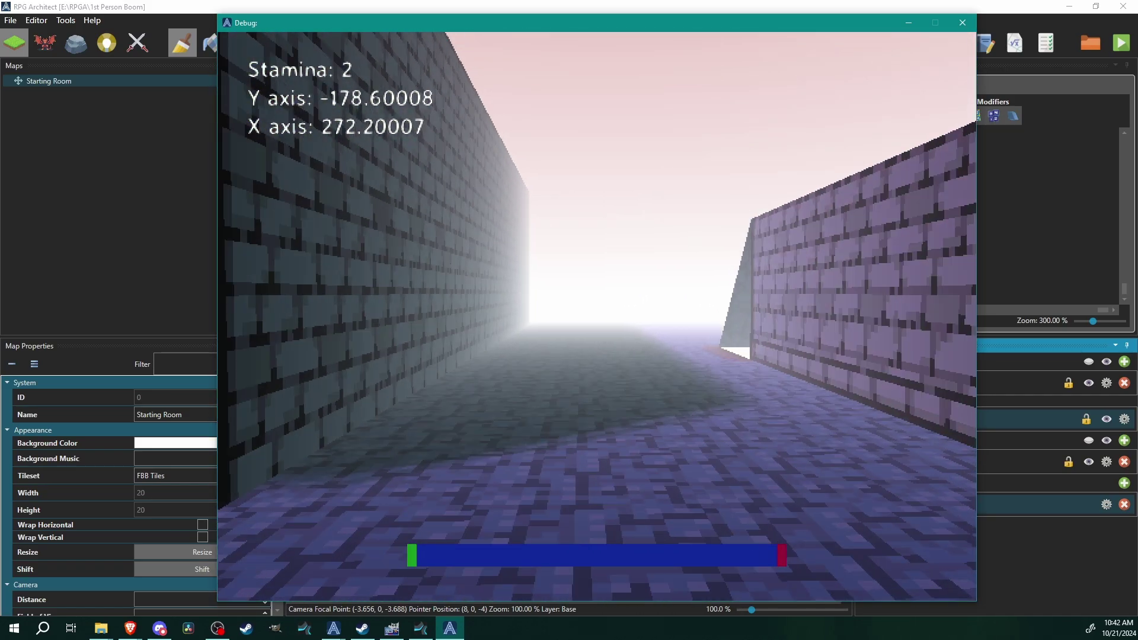
key(shift+w)
key(shift+w)
key(w)
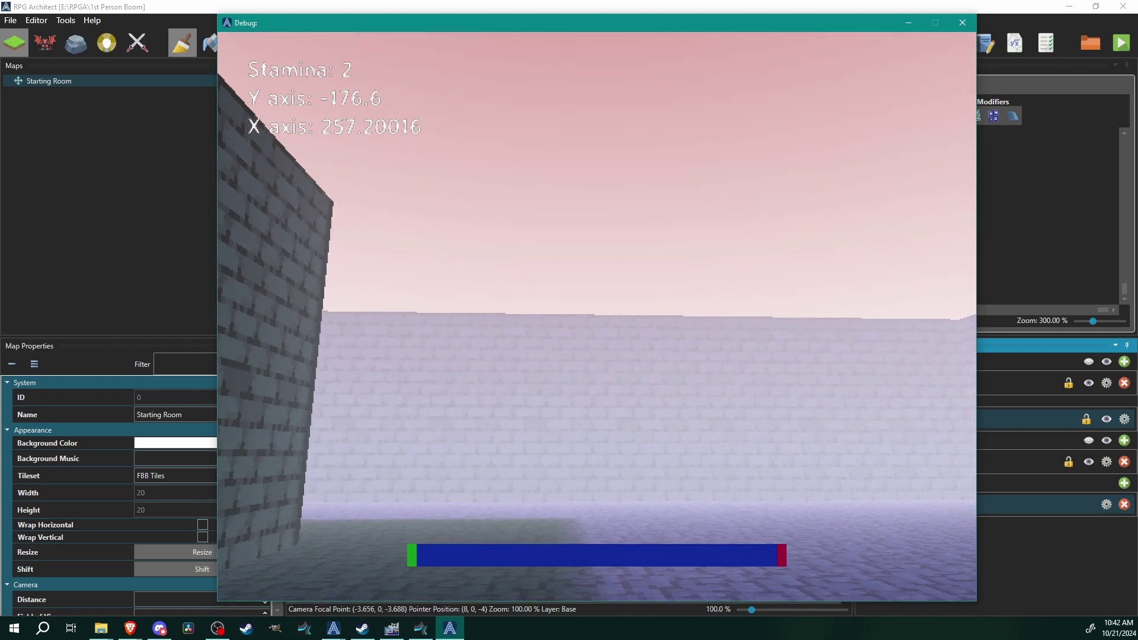
key(Escape)
Delete the White Sky layer from the map's sky layers.
click(950, 503)
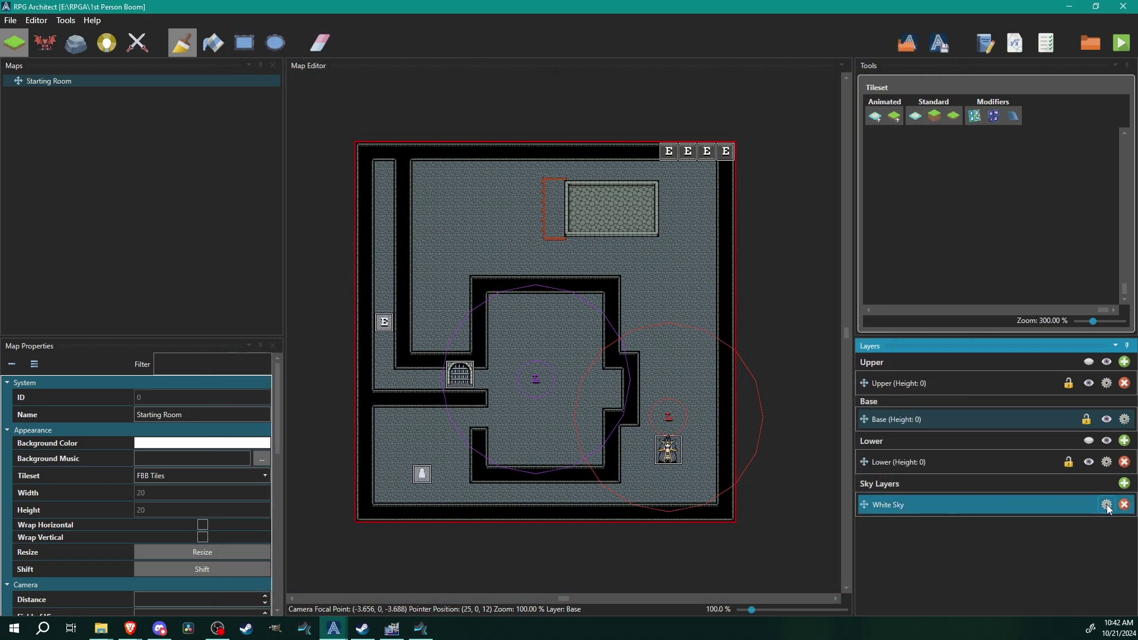
click(1125, 505)
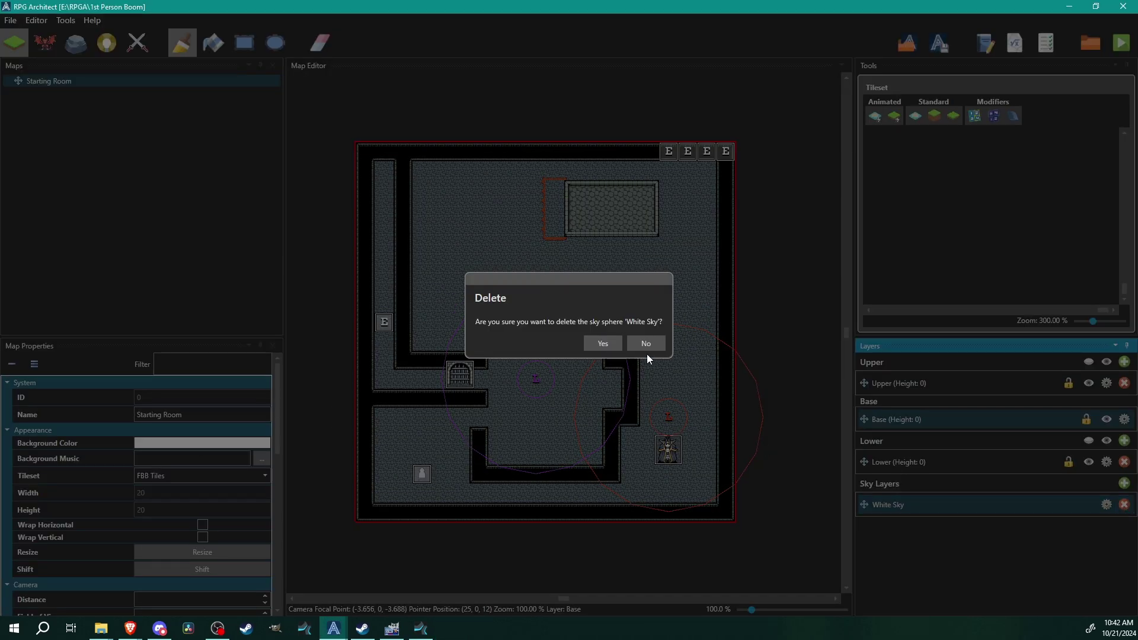
click(614, 342)
Set the Starting Room map's Background Color to black.
click(160, 447)
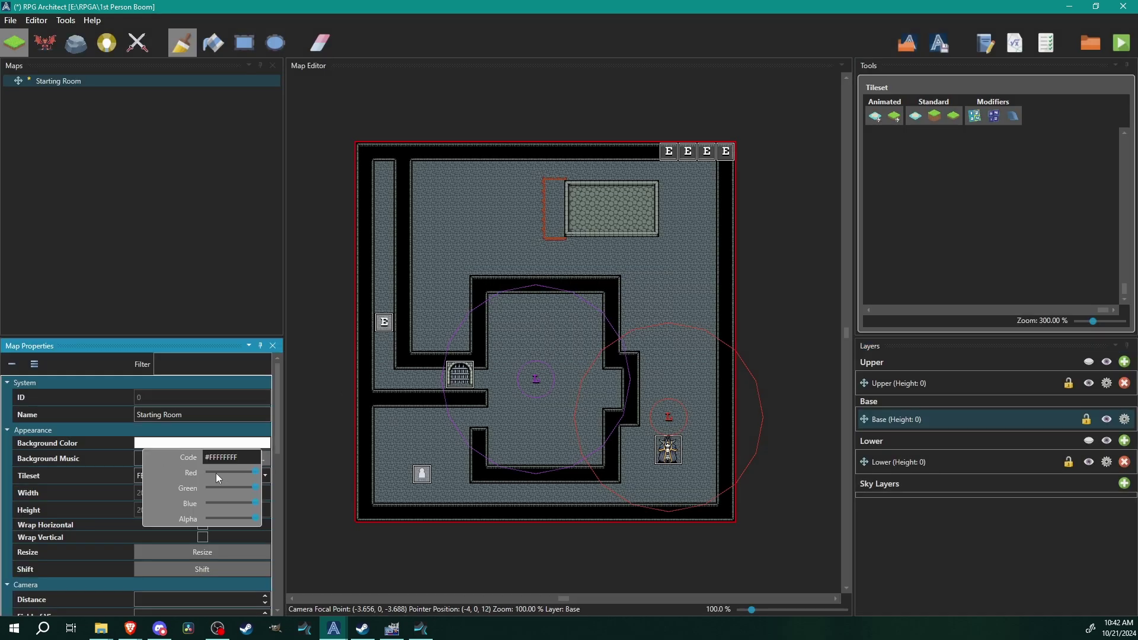
drag(255, 487, 195, 491)
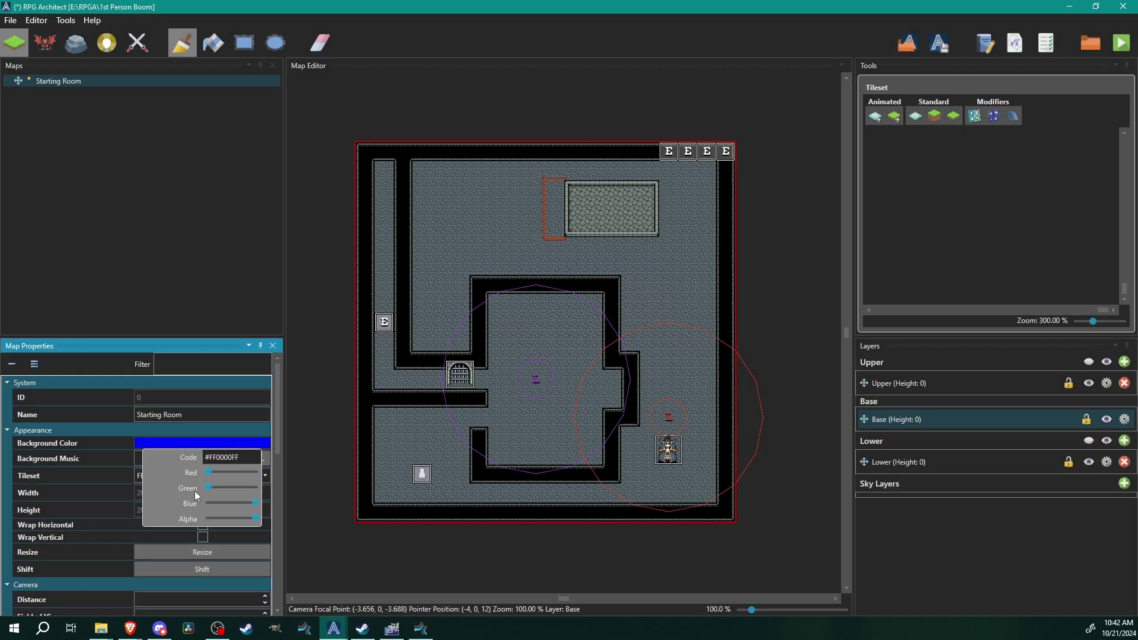
Playtest the map with the black background and run through the long brick corridor toward the red-lit wall.
click(562, 632)
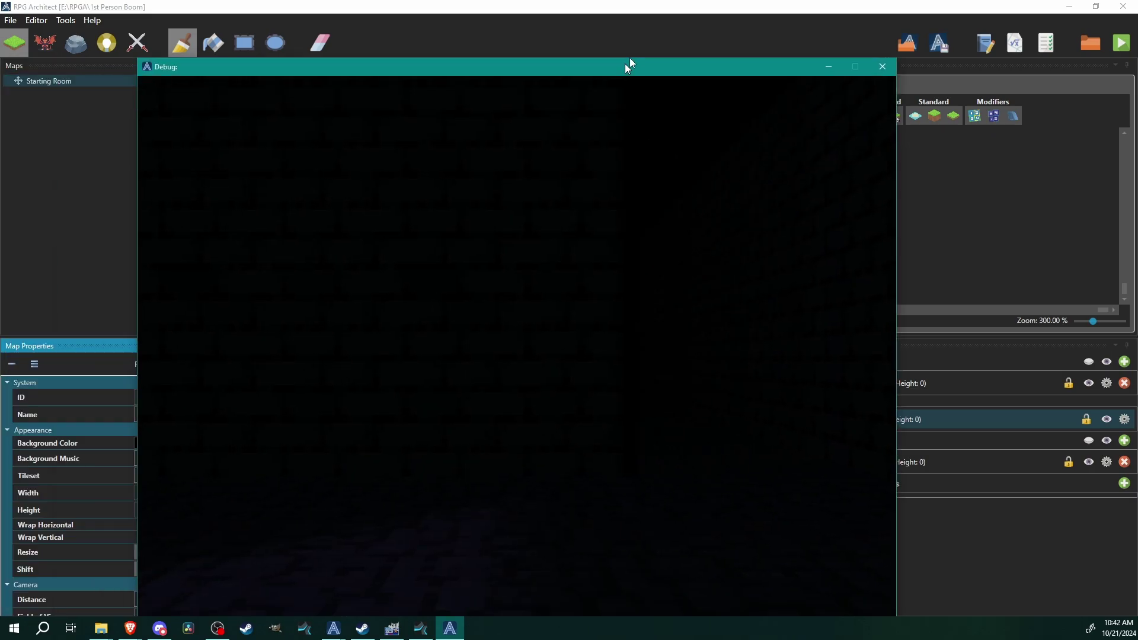
drag(624, 63, 623, 26)
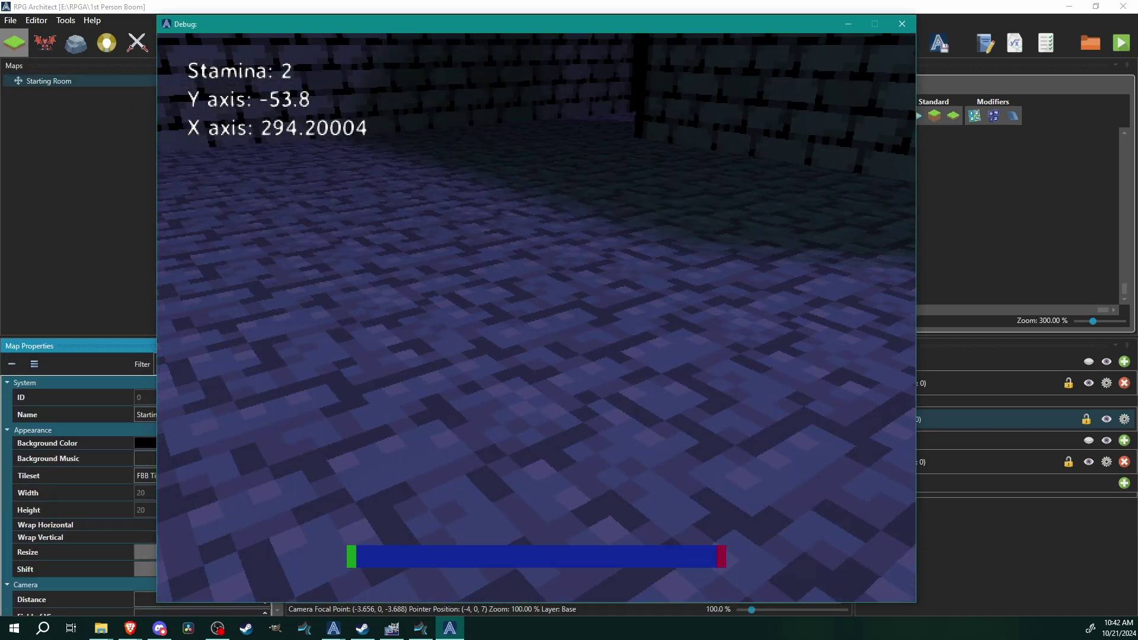
key(s)
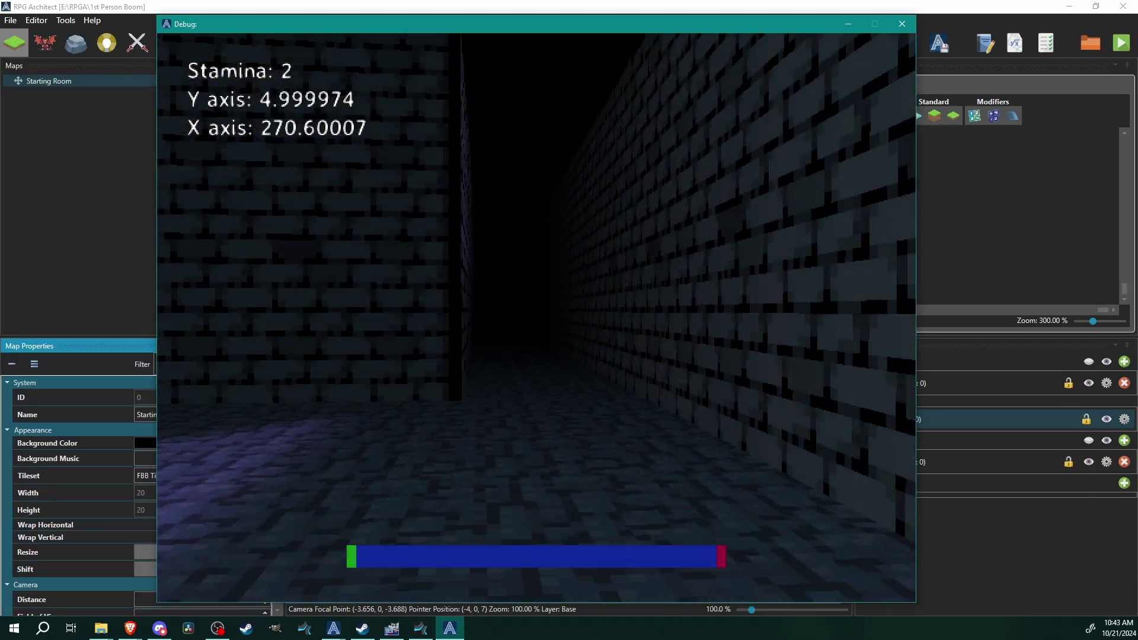
key(shift+w)
key(shift+w)
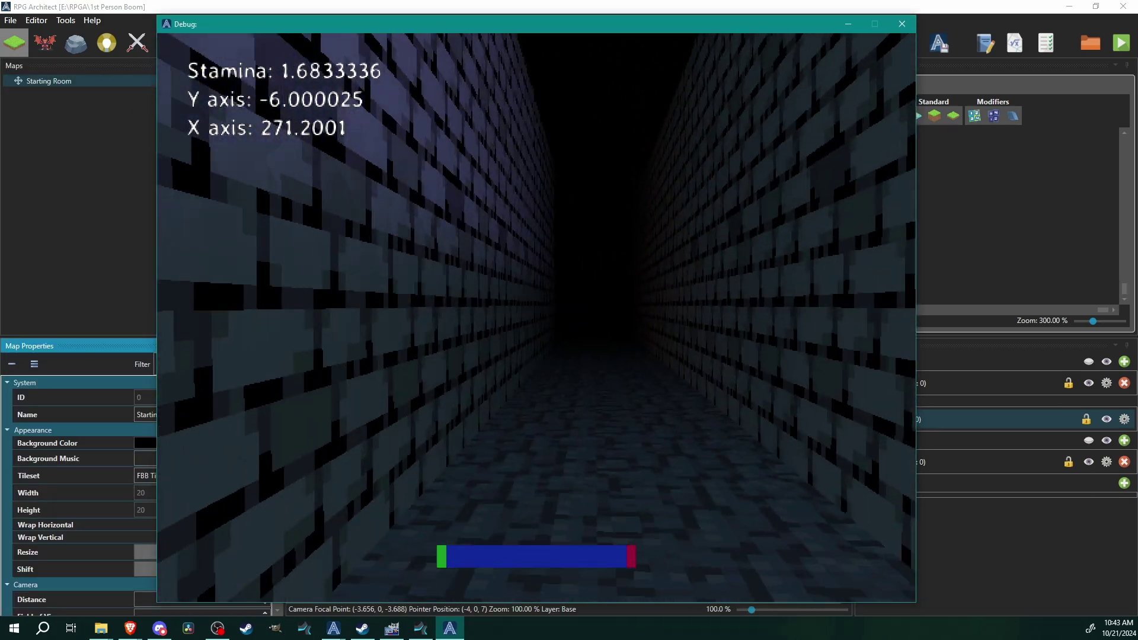
key(shift+w)
key(shift+w)
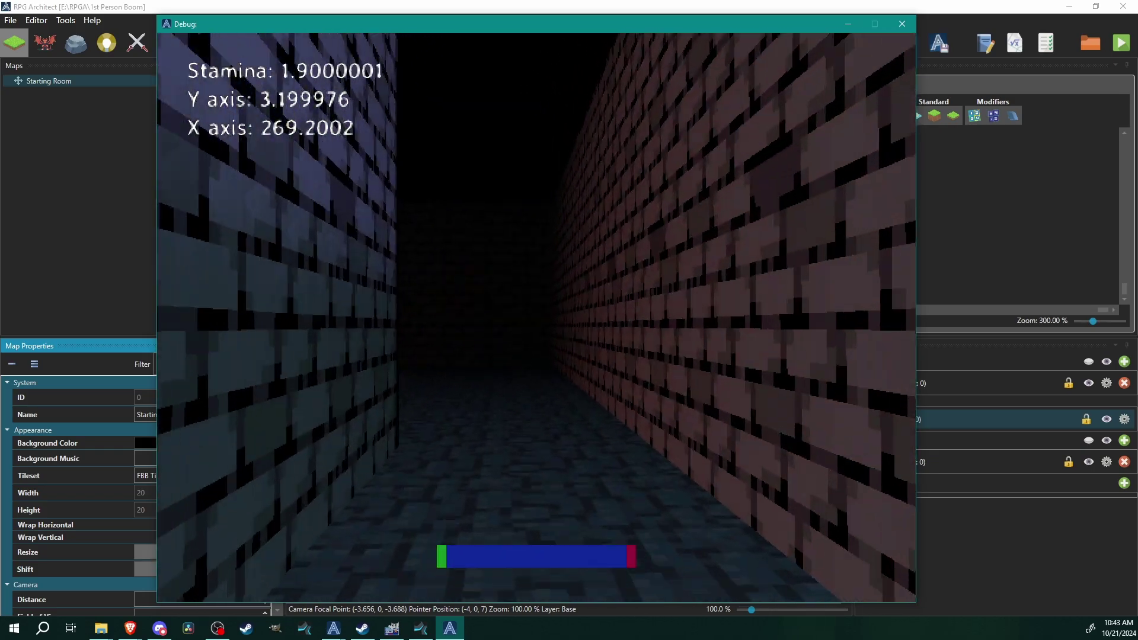
key(shift+w)
key(w)
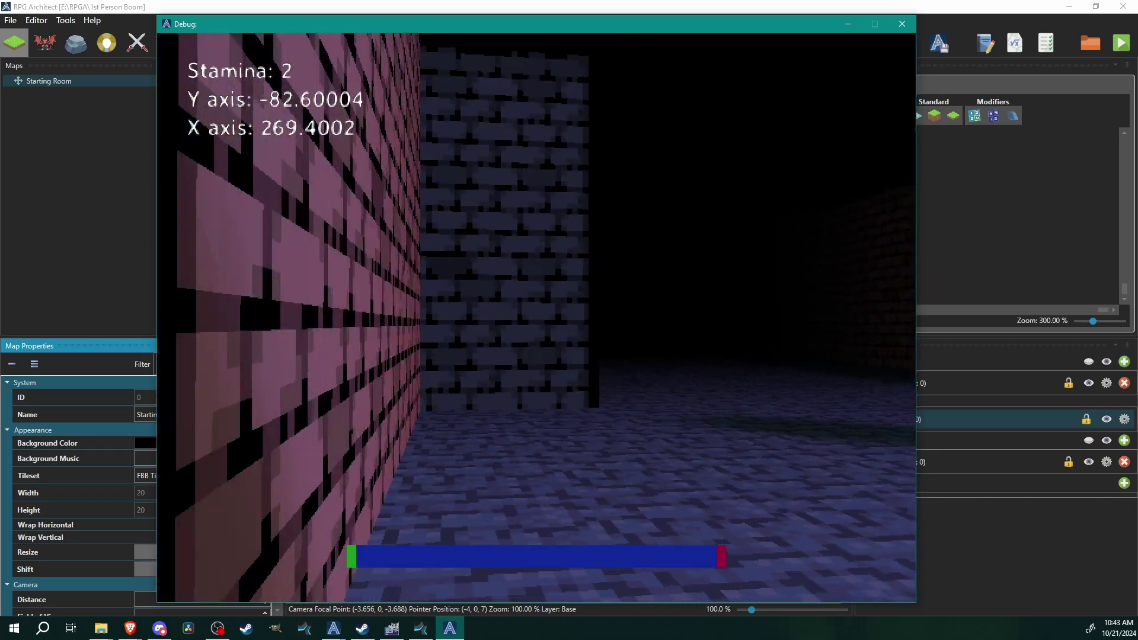
Walk past the red-lit wall to the lich and look around the dark open area.
key(shift+w)
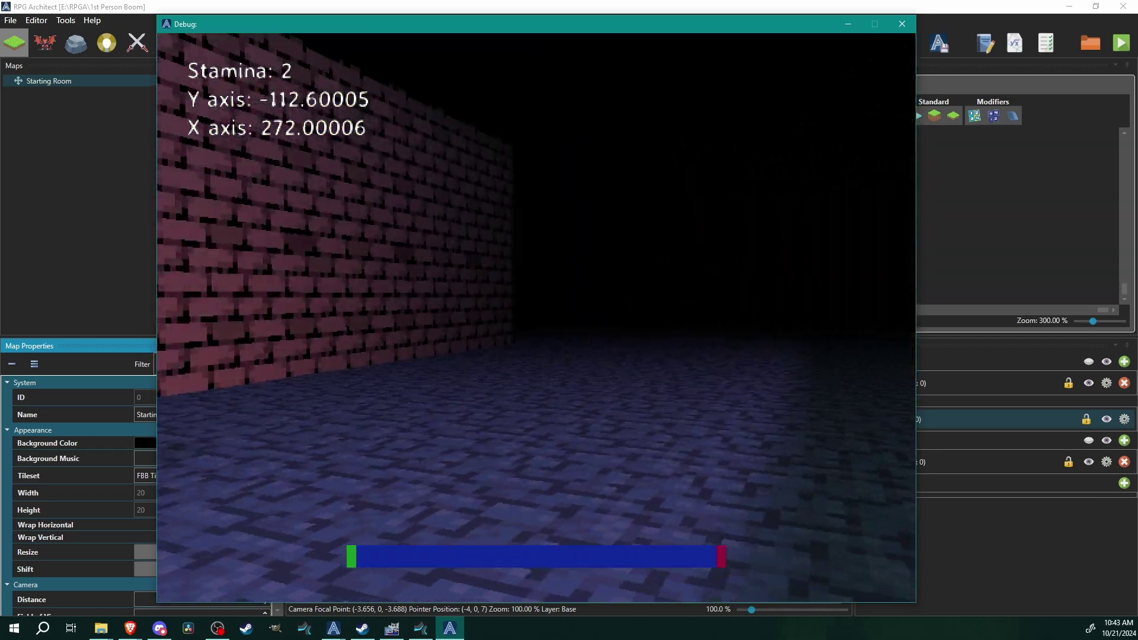
key(w)
key(w)
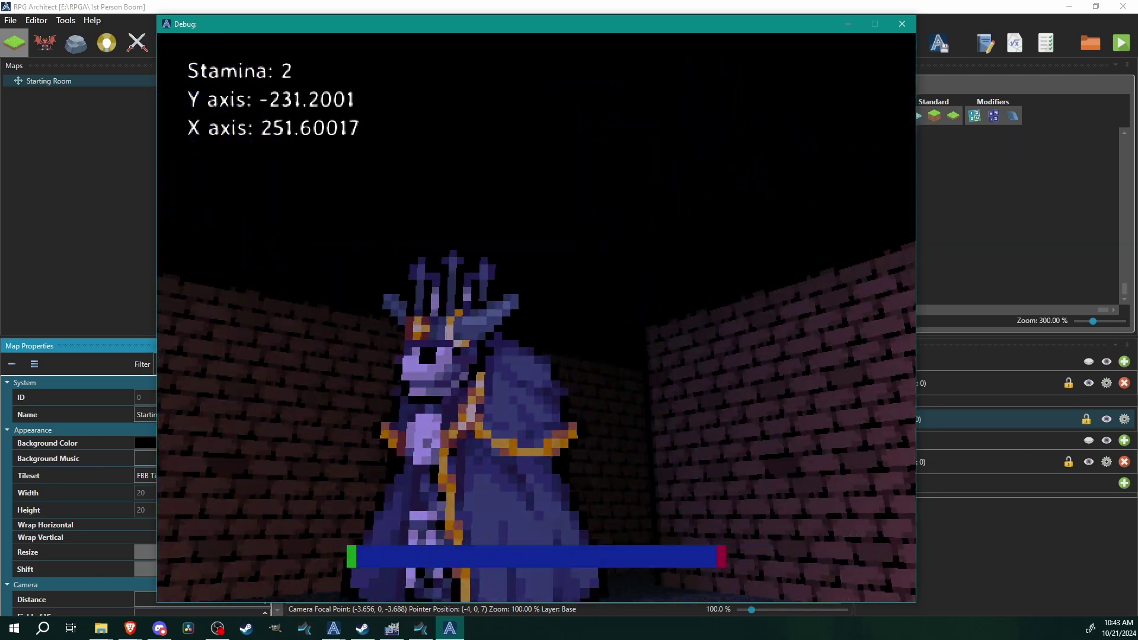
key(w)
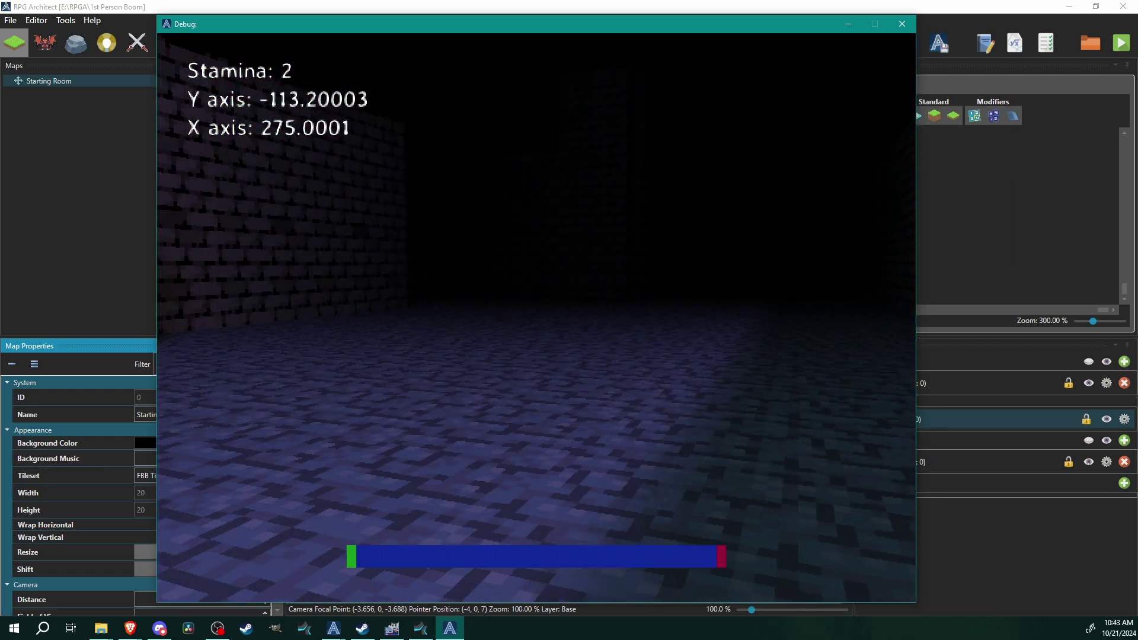
key(w)
key(shift+w)
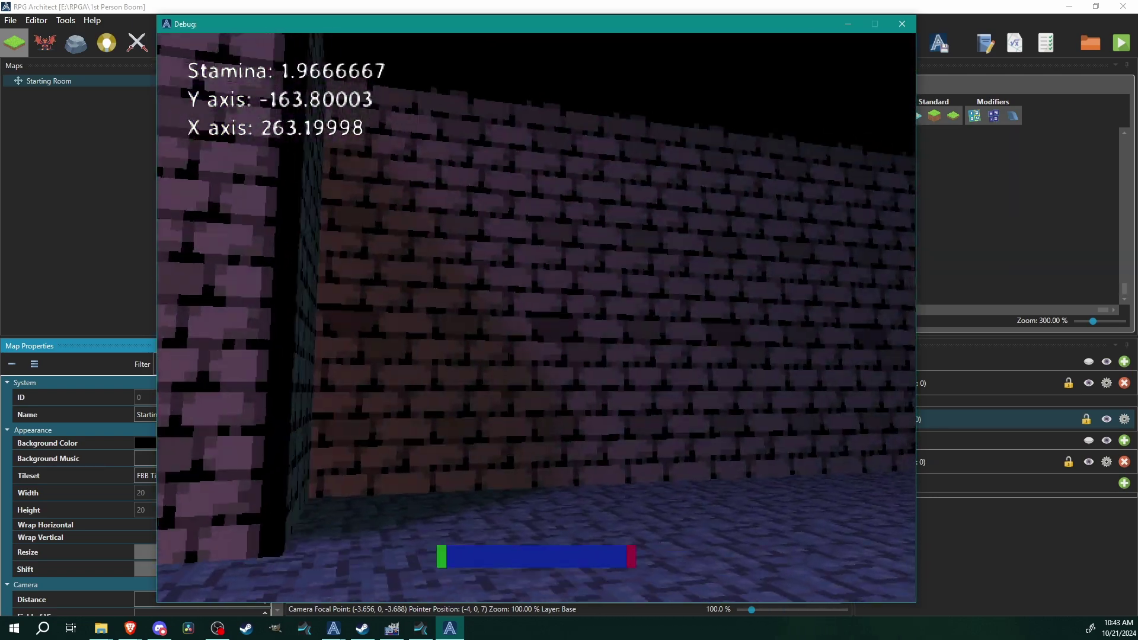
Walk around the raised brick block to the purple-lit room and inspect the barred gate.
key(d)
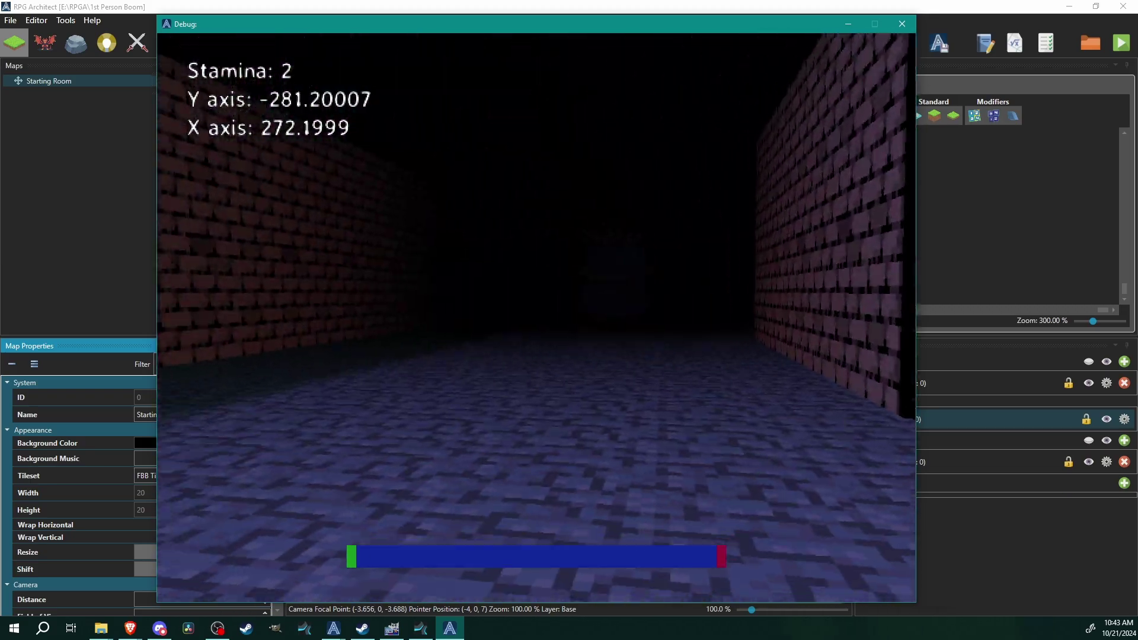
key(w)
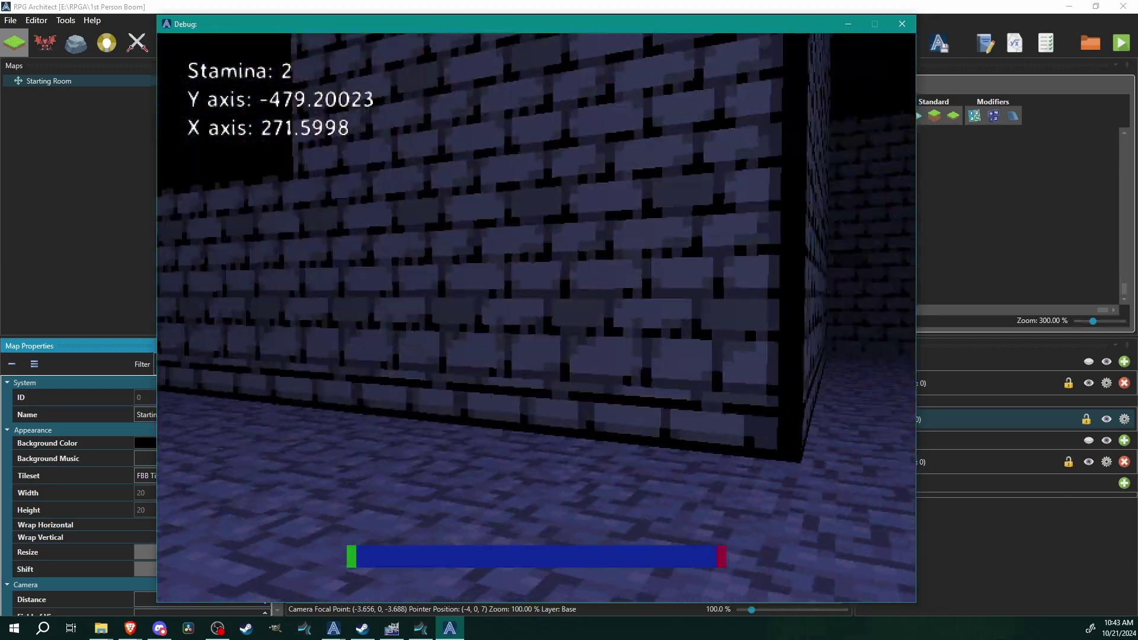
key(w)
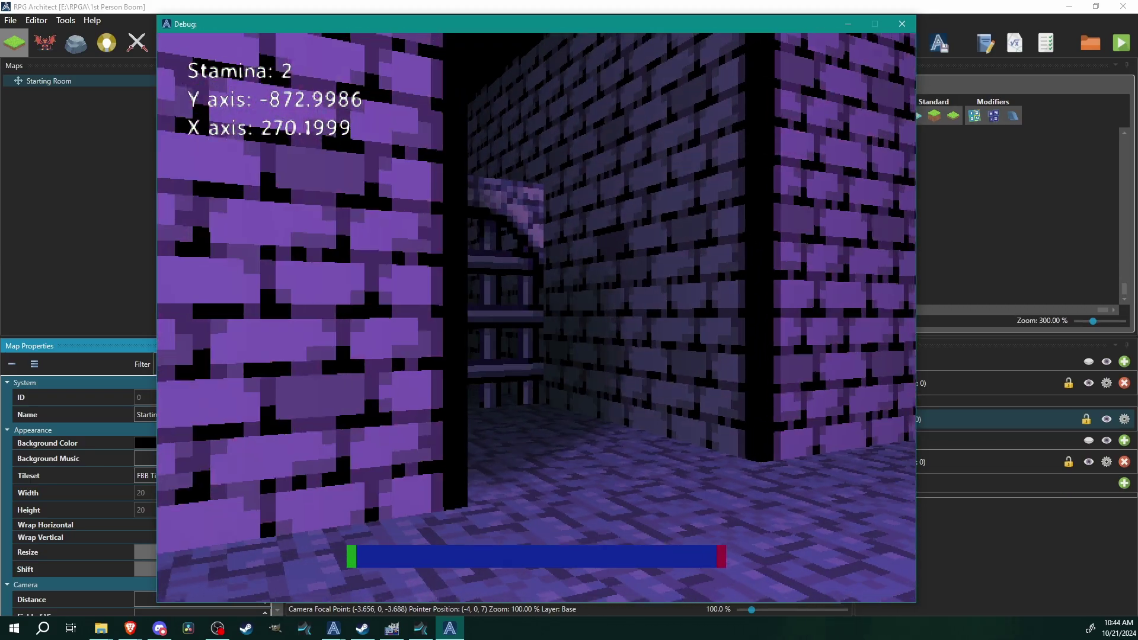
key(w)
key(d)
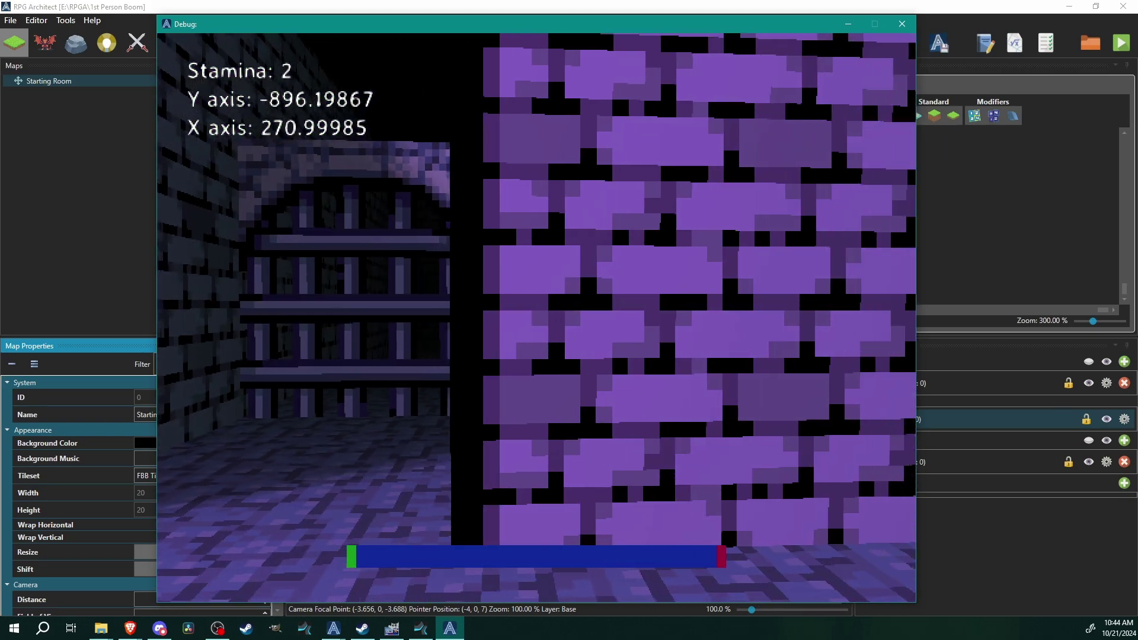
key(Right)
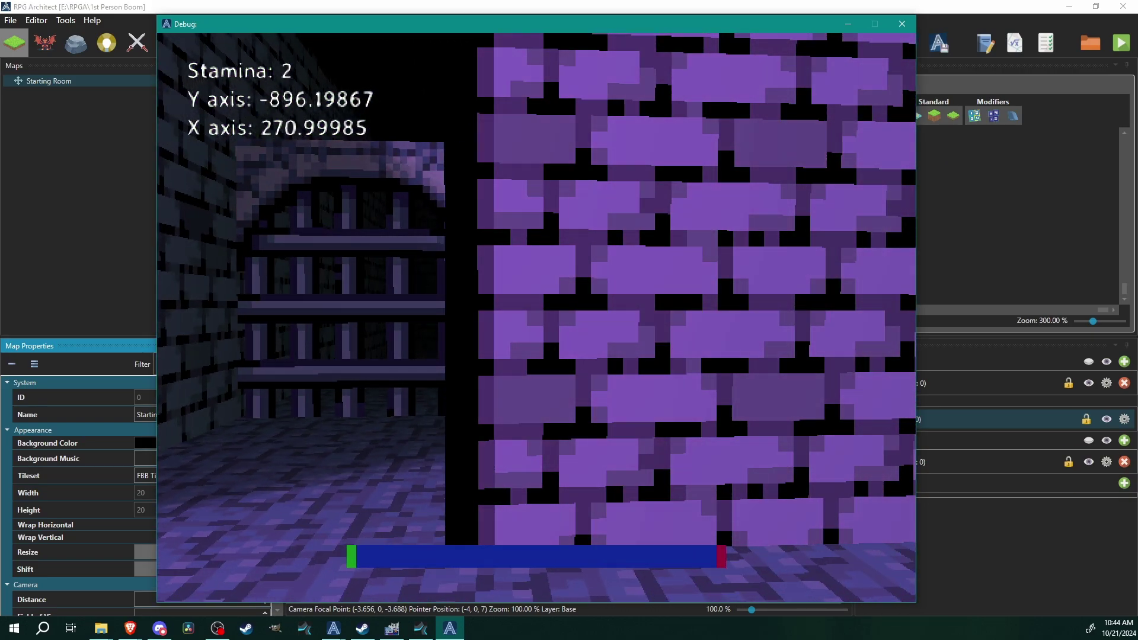
Move through the purple-lit room and look up at the black background above the walls.
key(s)
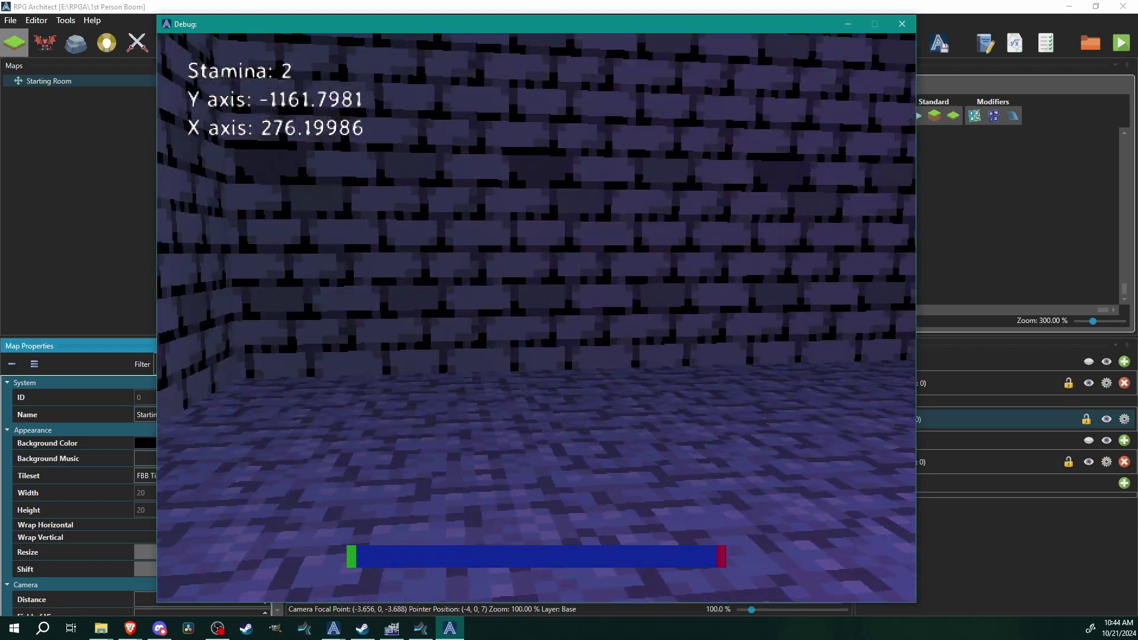
key(shift+w)
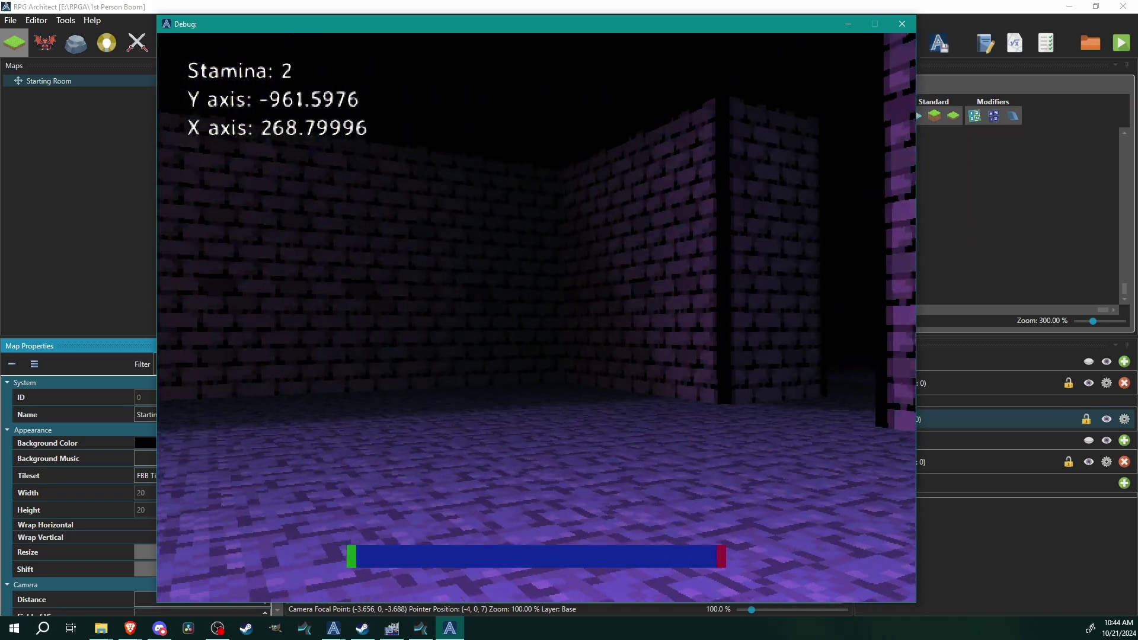
key(s)
key(Right)
key(w)
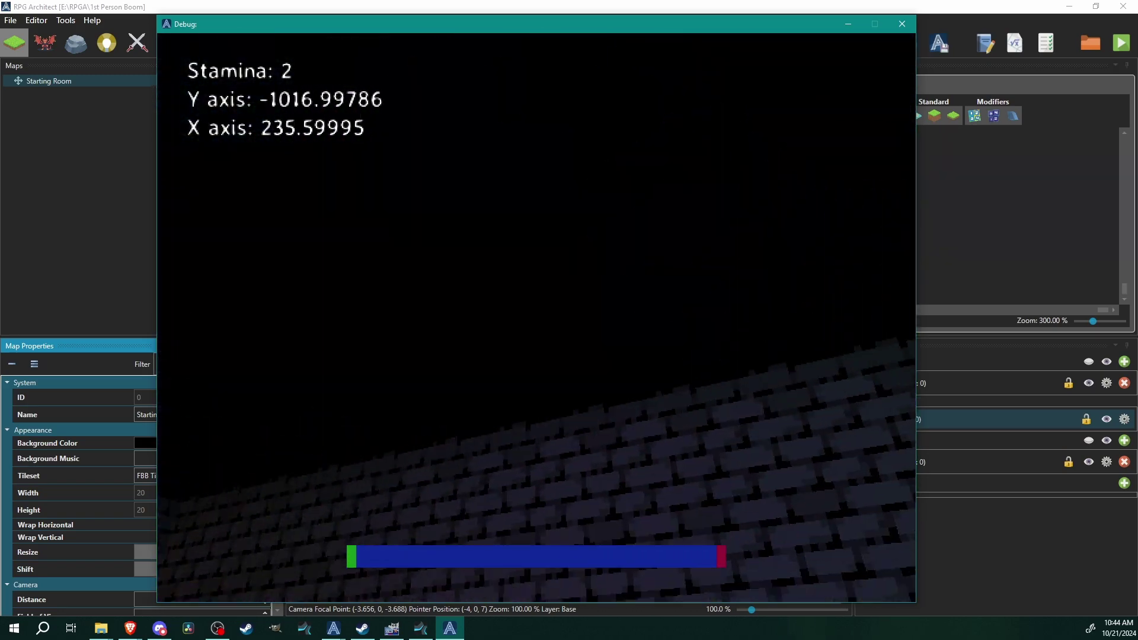
key(w)
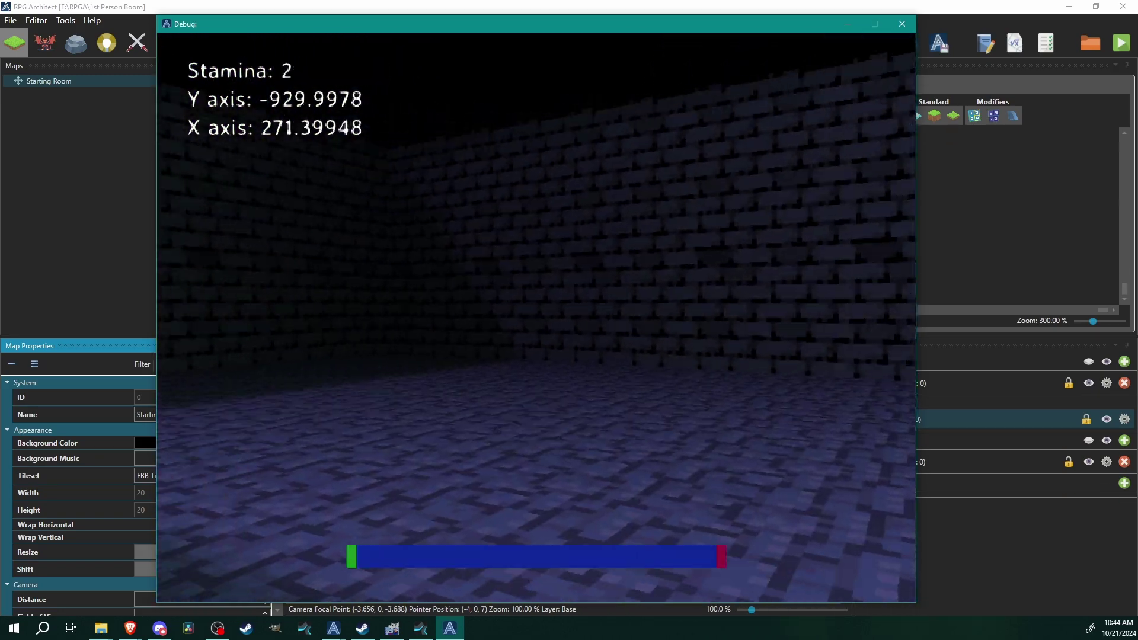
Run back along the corridor to the lich and examine how it looks against the dark surroundings.
key(w)
key(shift+w)
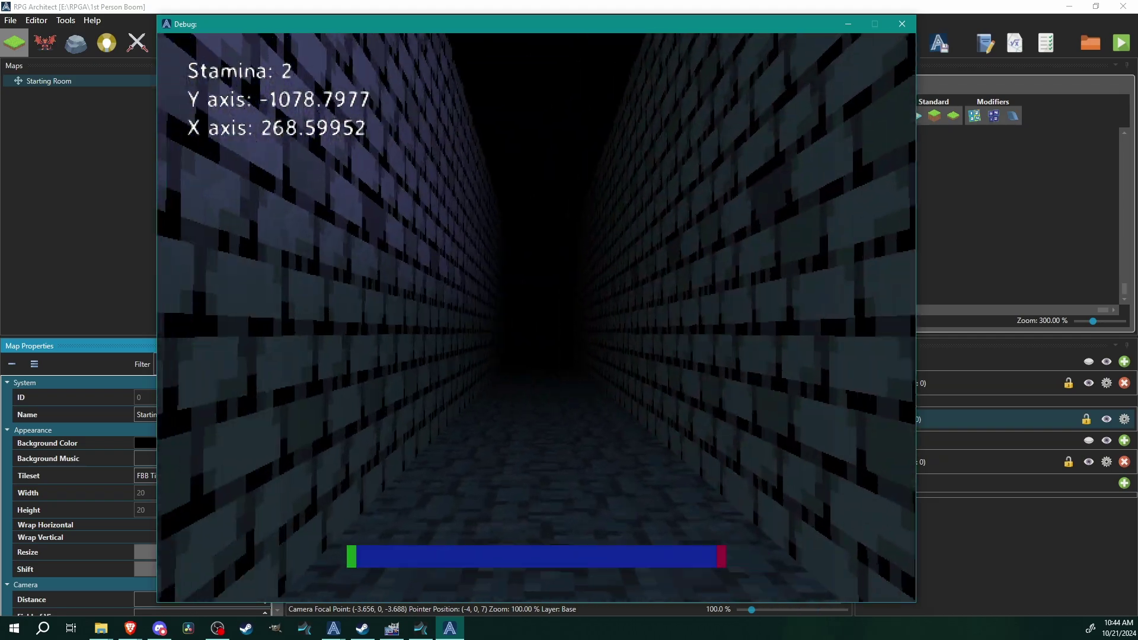
key(w)
key(shift)
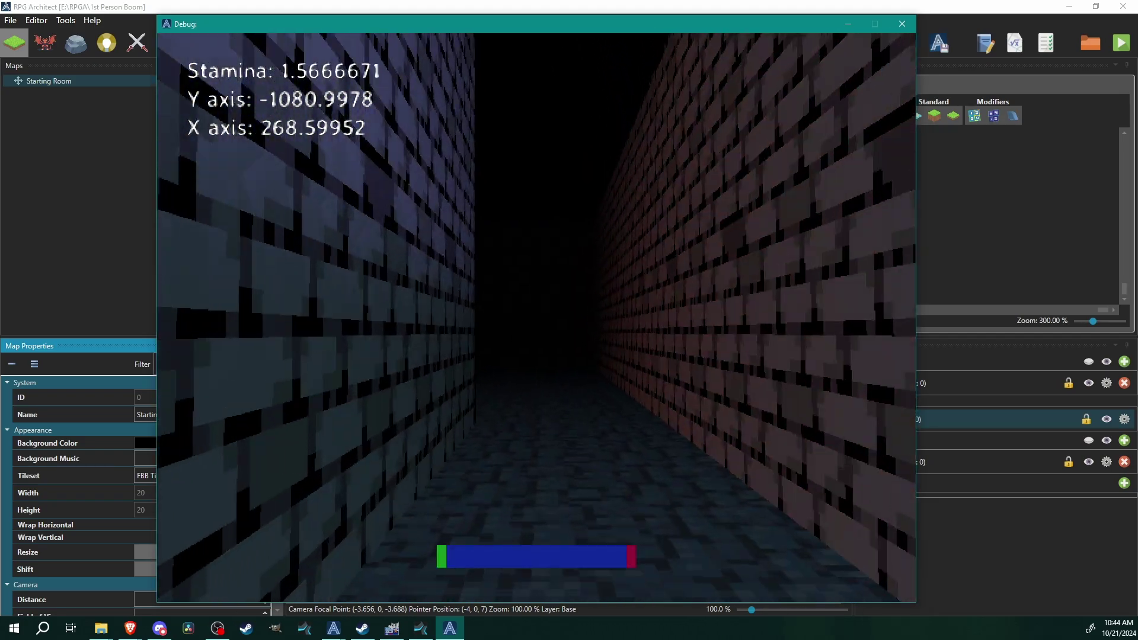
key(w)
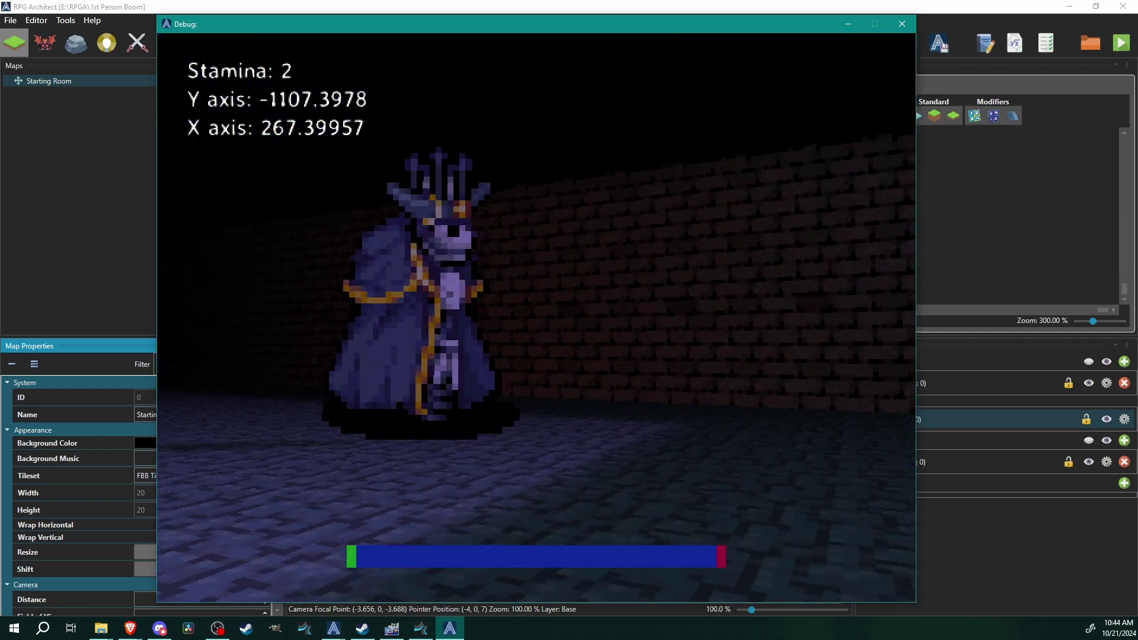
key(w)
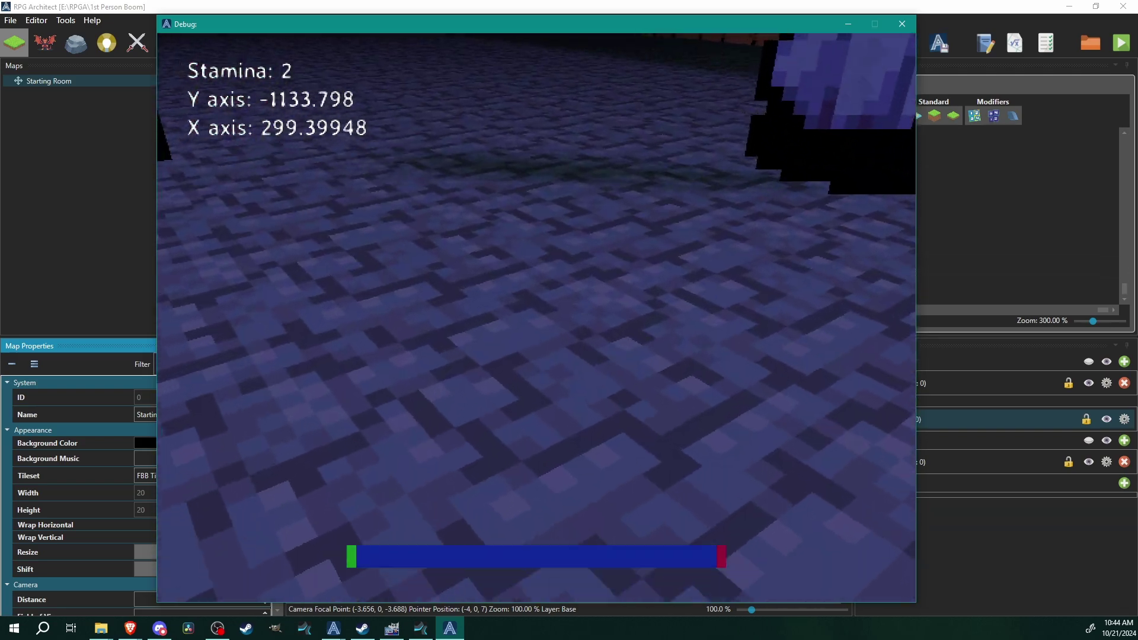
Examine the colored light on the floor near the lich and on the red-lit walls around it.
key(a)
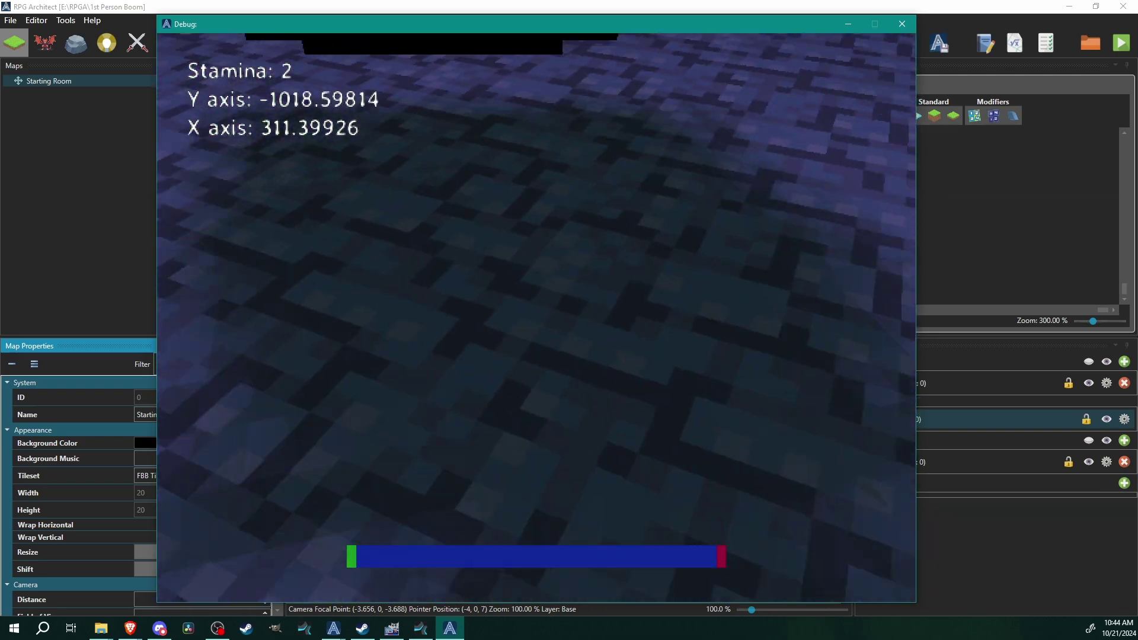
key(s)
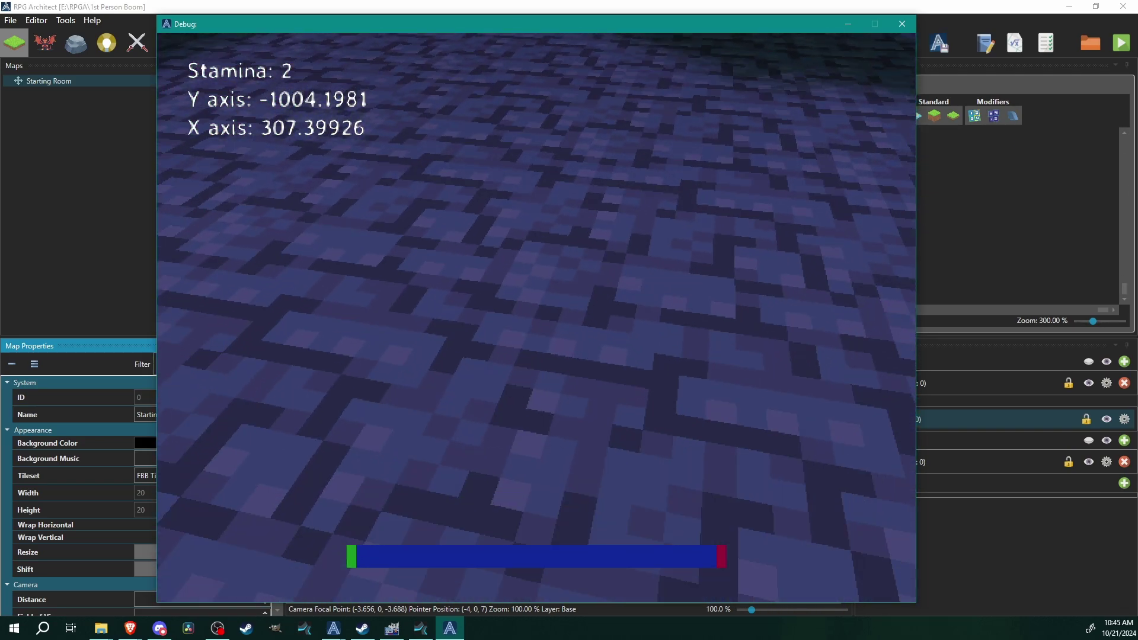
key(Up)
key(Right)
key(Left)
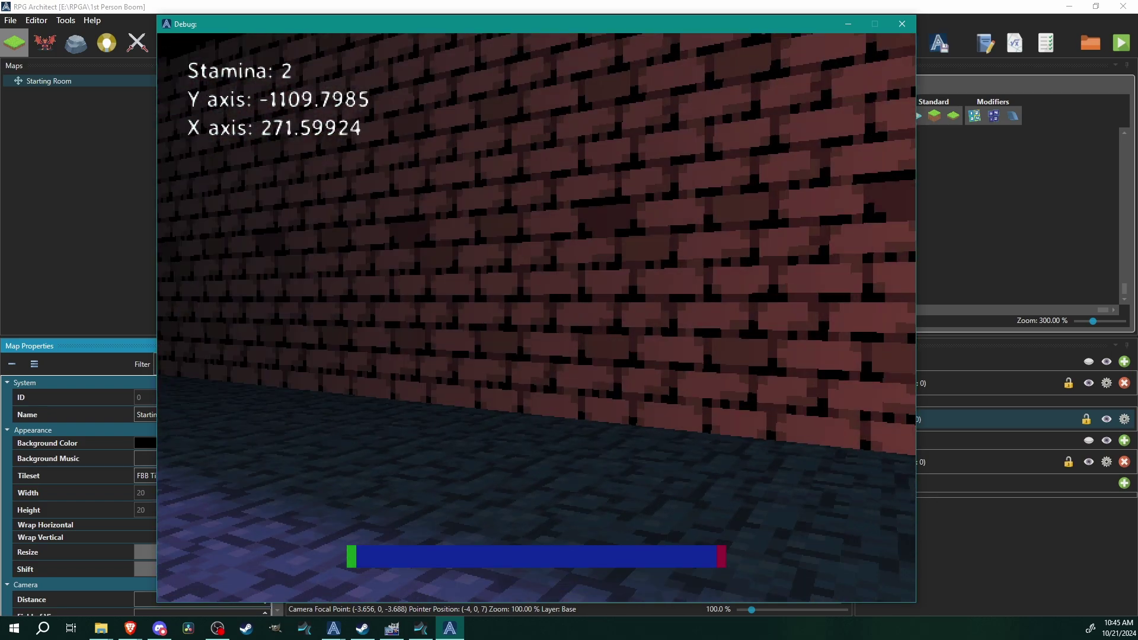
key(Right)
key(Left)
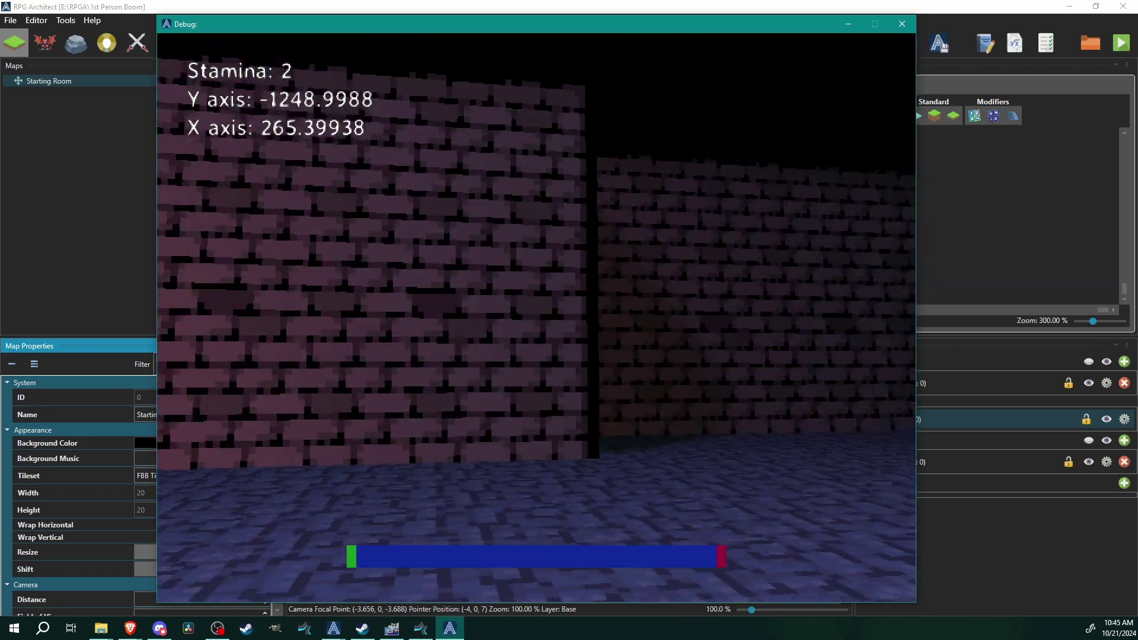
key(d)
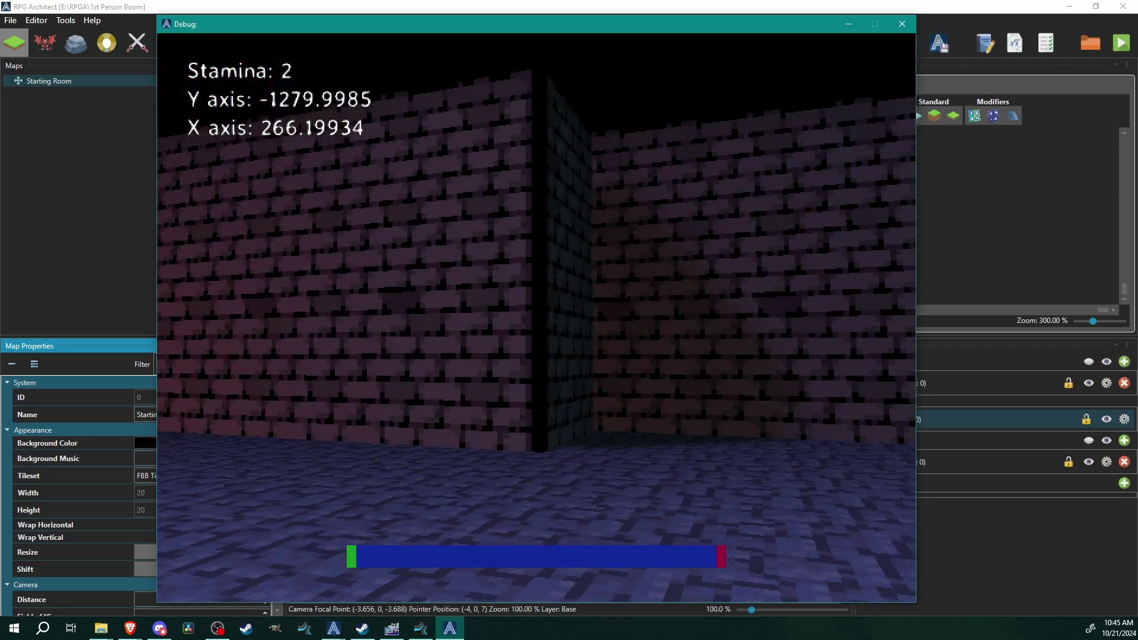
Walk to the sloped ramp beside the raised block and look around the fog and the darkness overhead.
key(d)
key(Right)
key(Down)
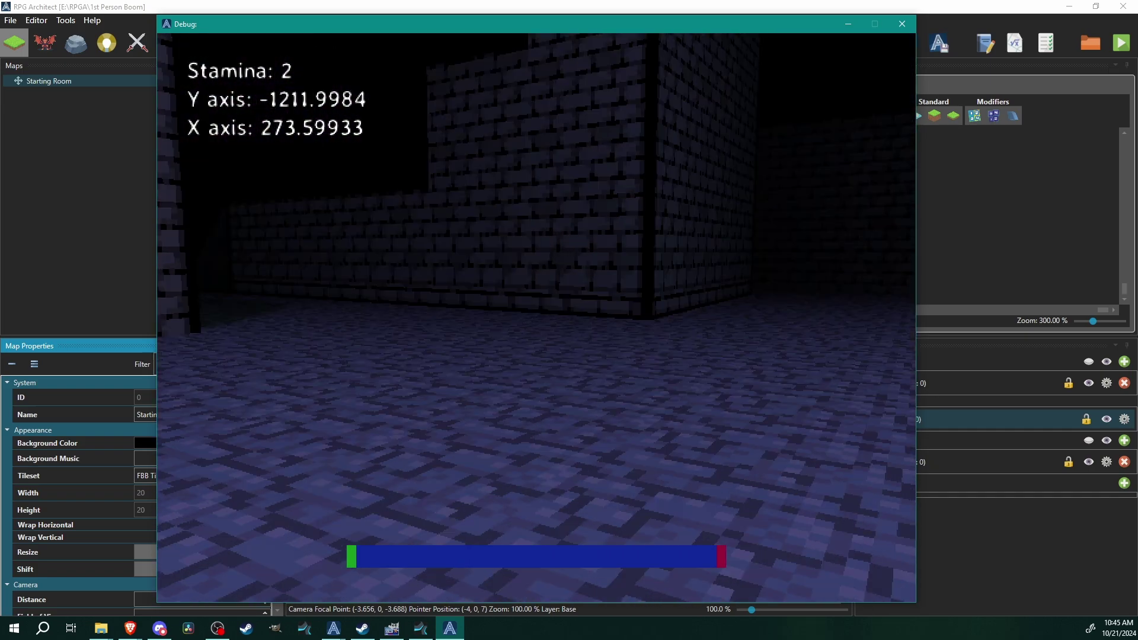
key(Left)
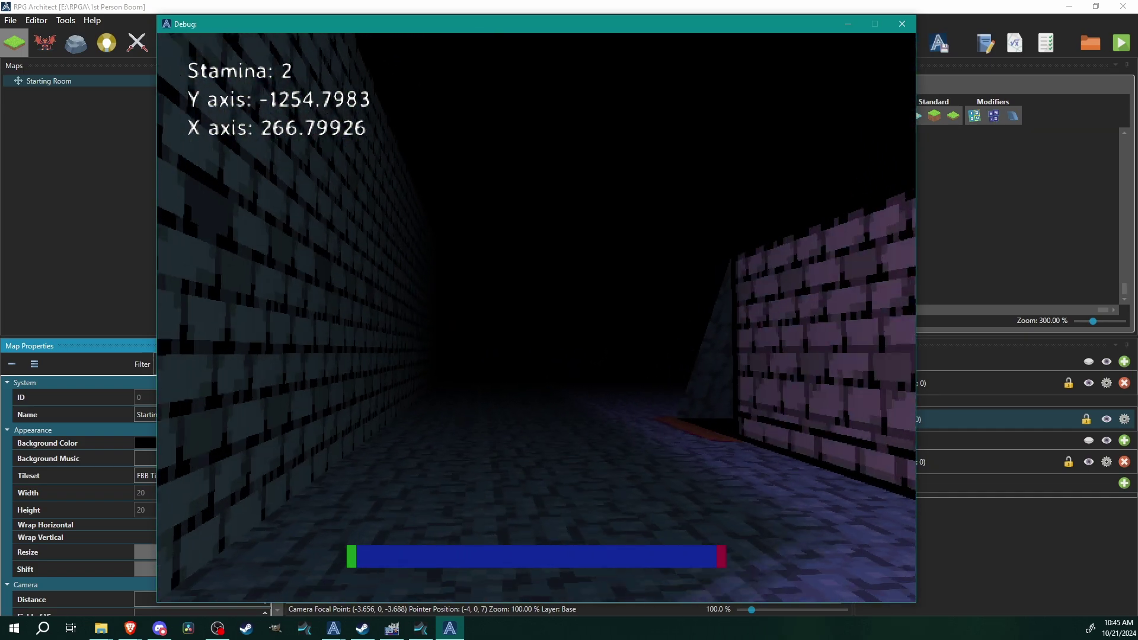
key(w)
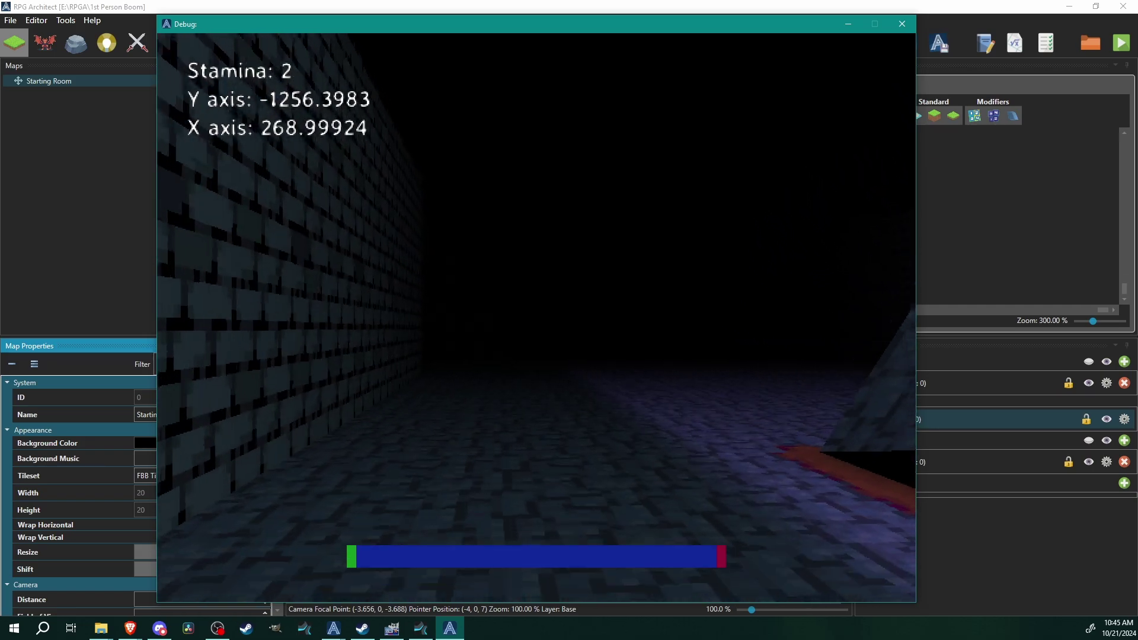
key(a)
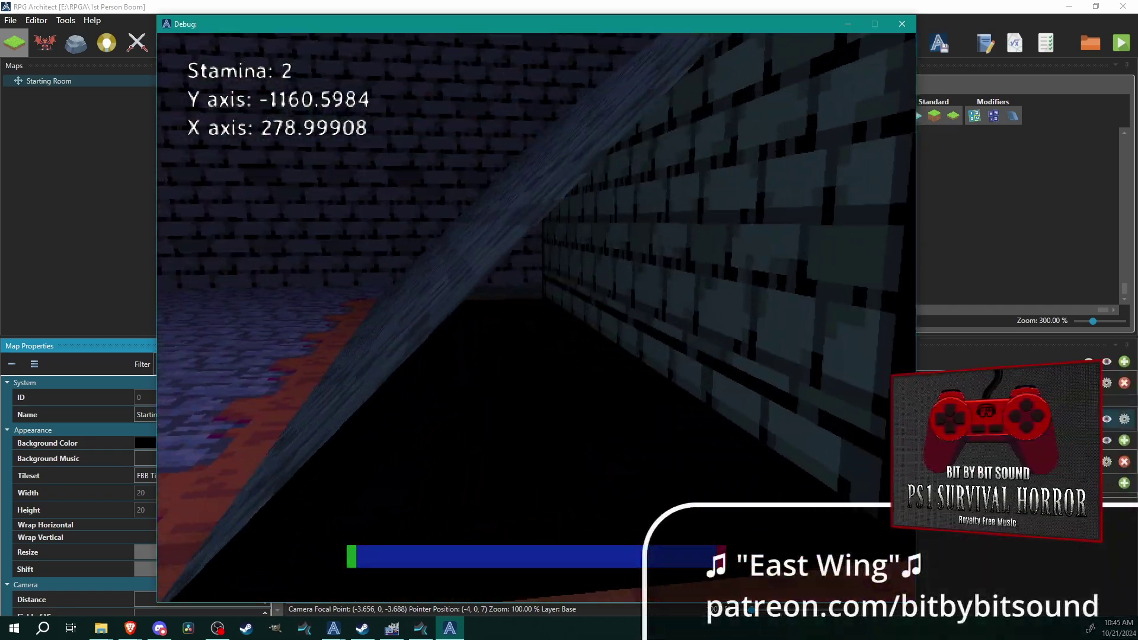
key(Left)
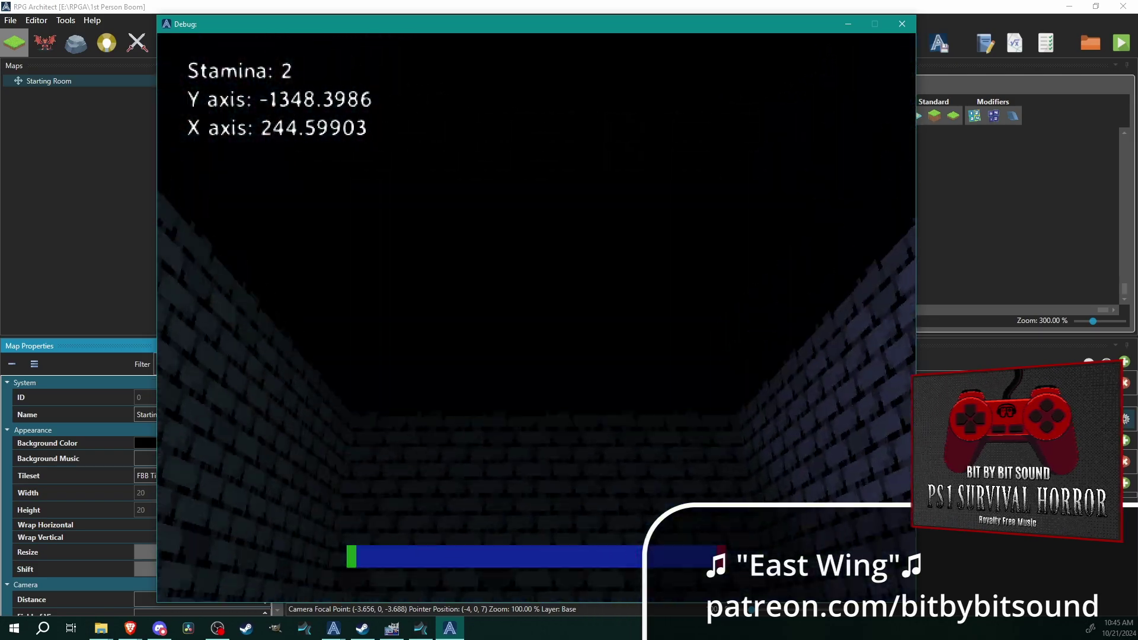
Walk past the sloped ramp into the purple-lit passage and examine how its walls and floor fade into the darkness.
key(shift+w)
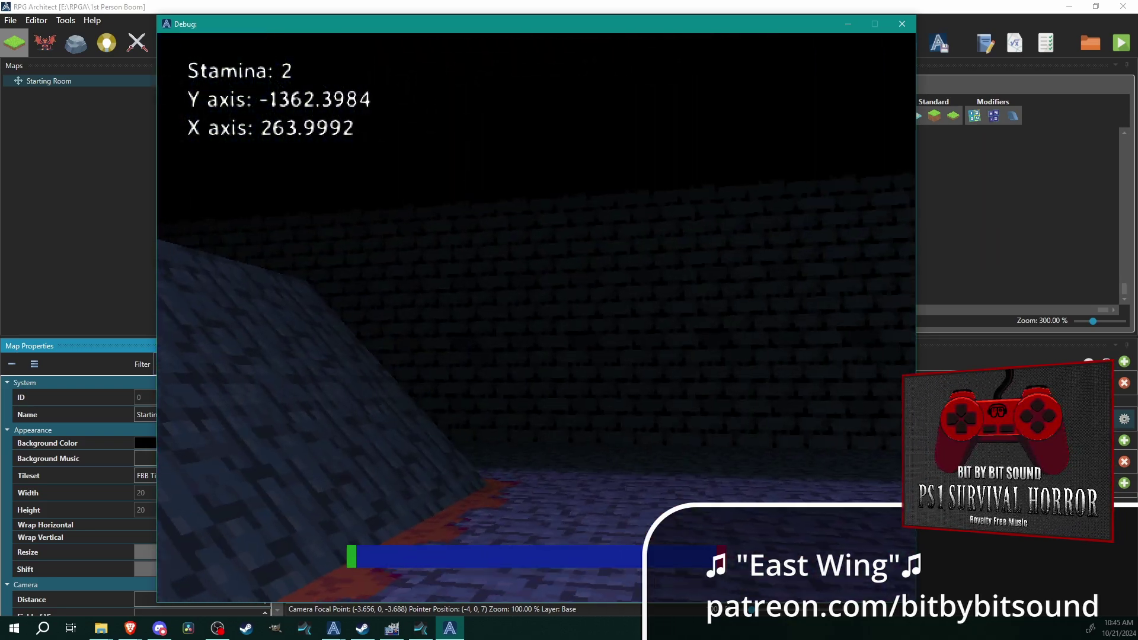
key(w)
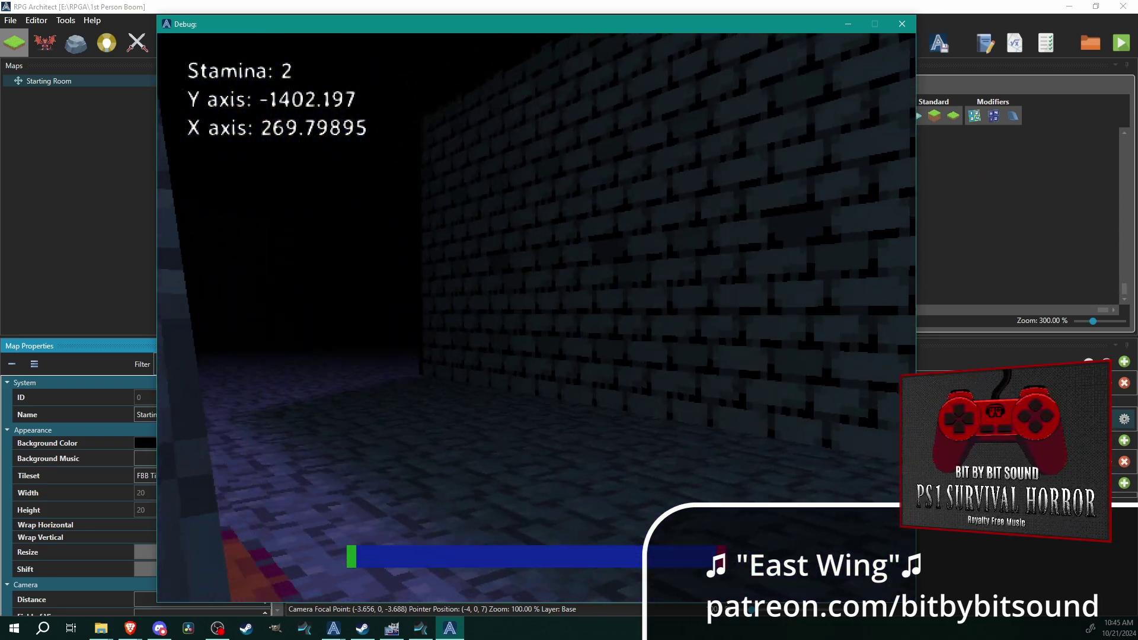
key(w)
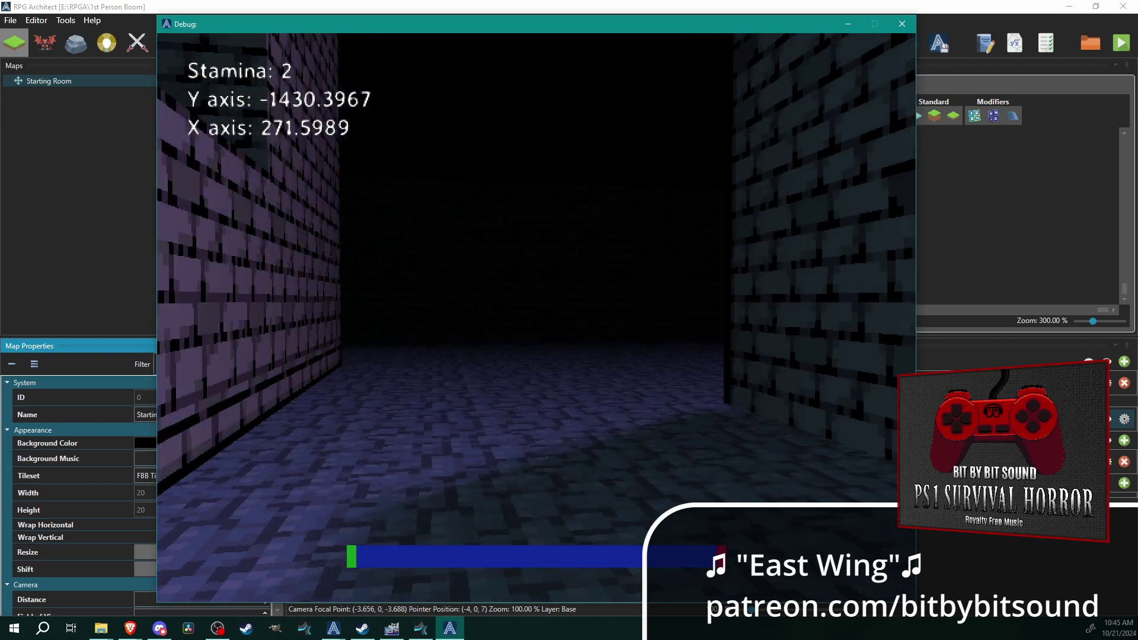
key(Up)
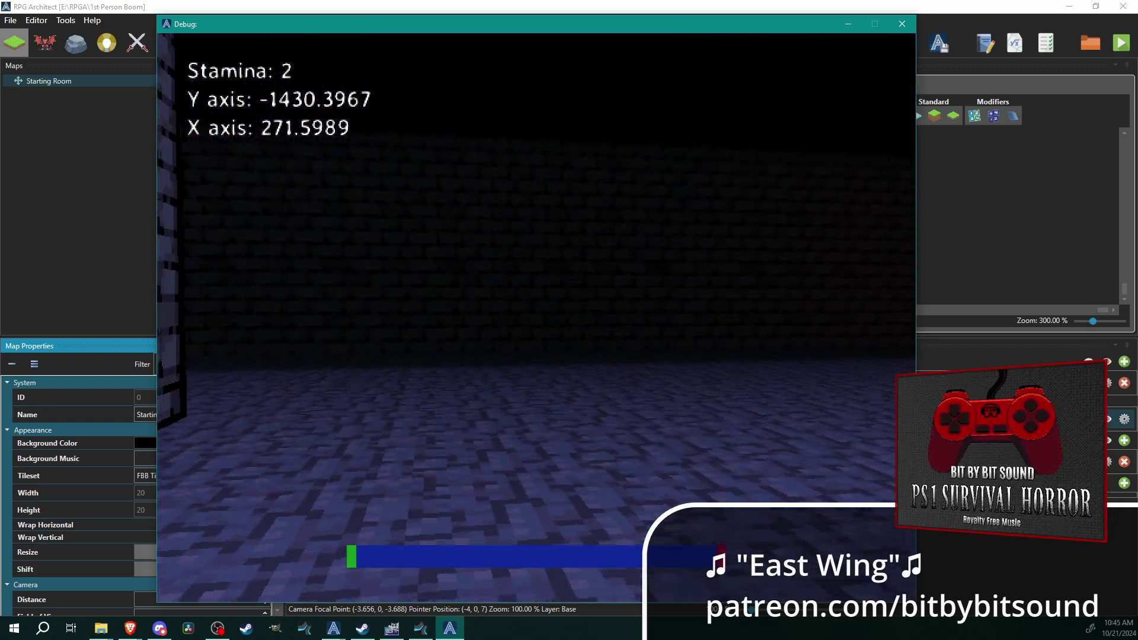
key(w)
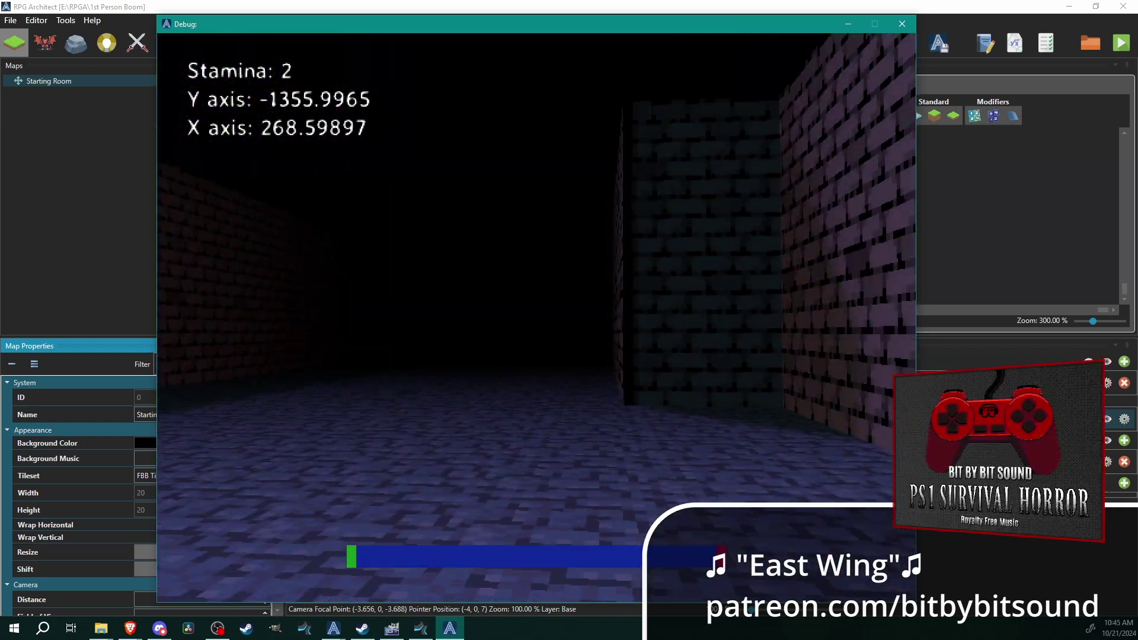
Run up behind the lich and on to the red brick corridor to check the fog and colored light there.
key(shift+w)
key(Up)
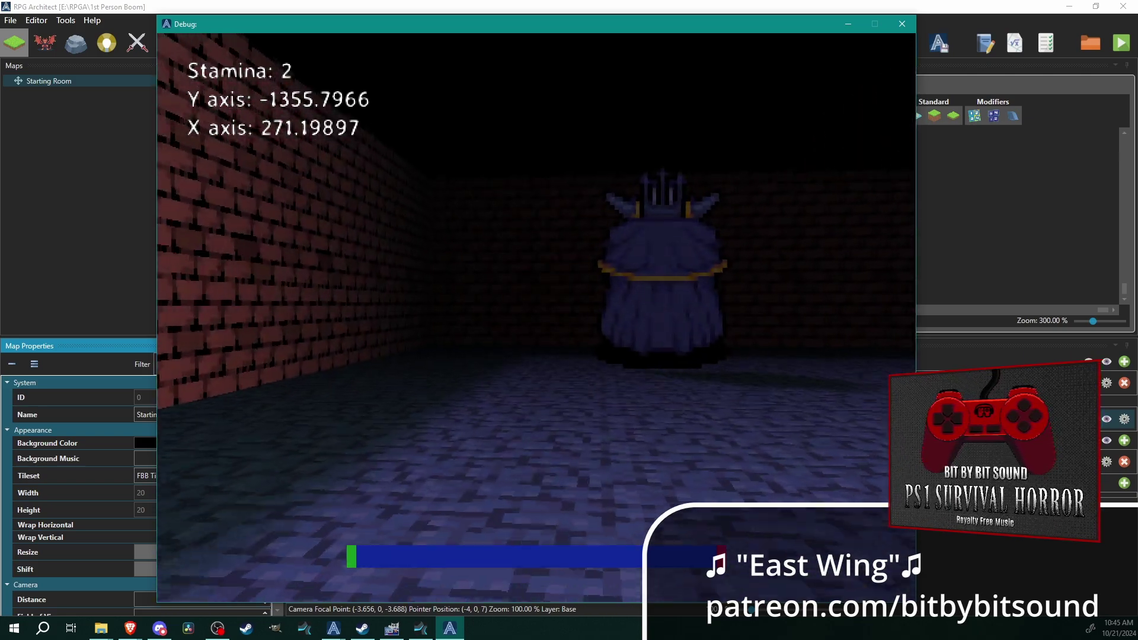
key(Right)
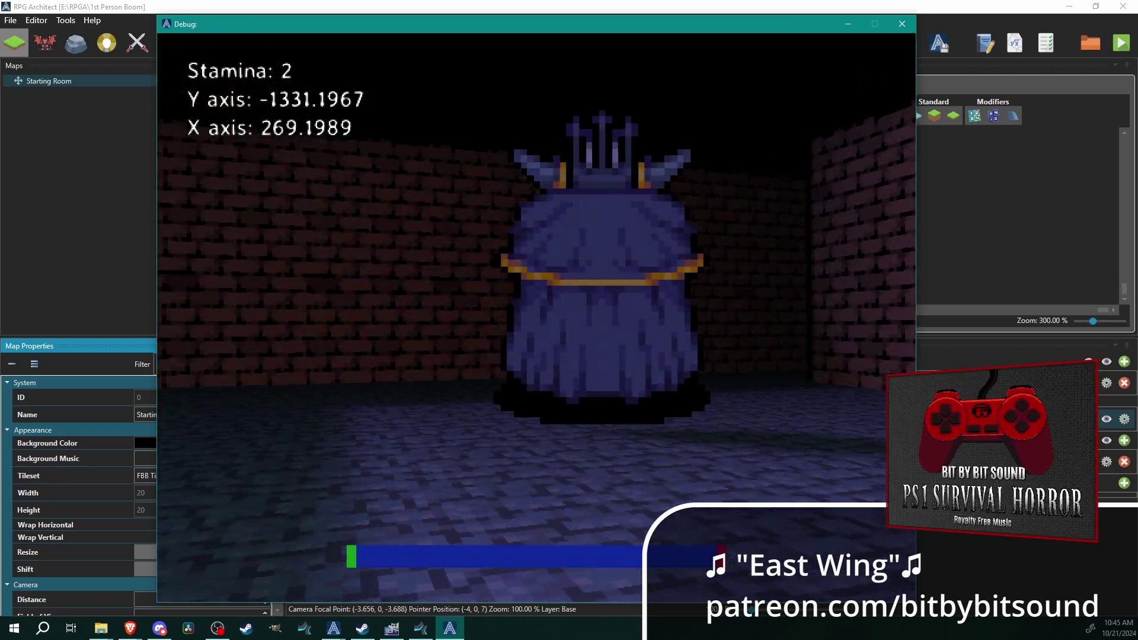
key(w)
key(shift+w)
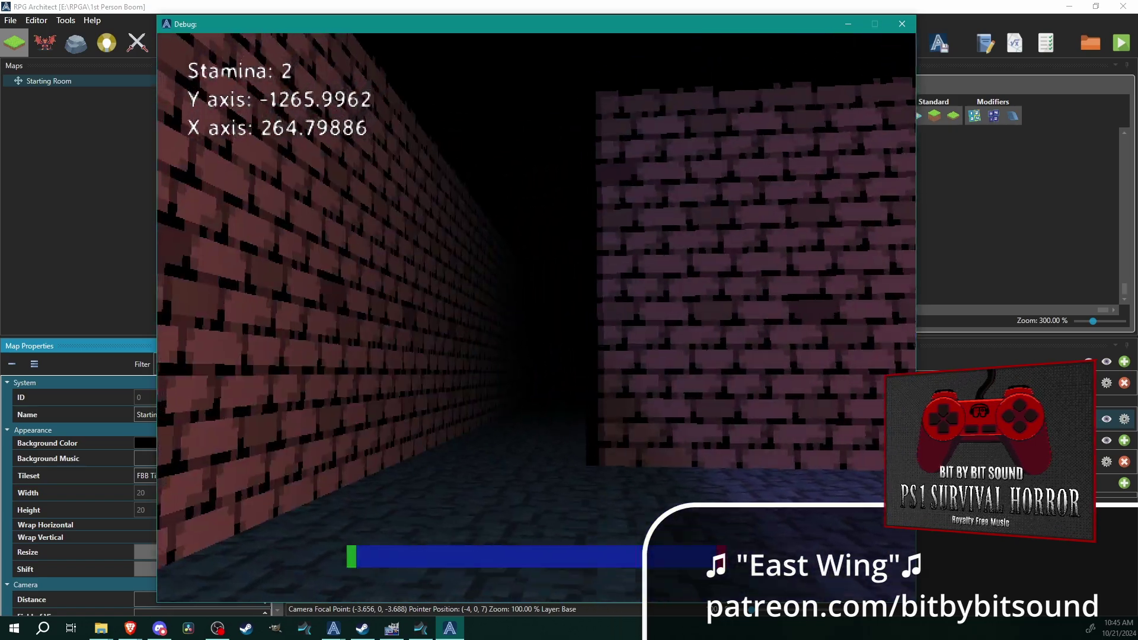
key(Up)
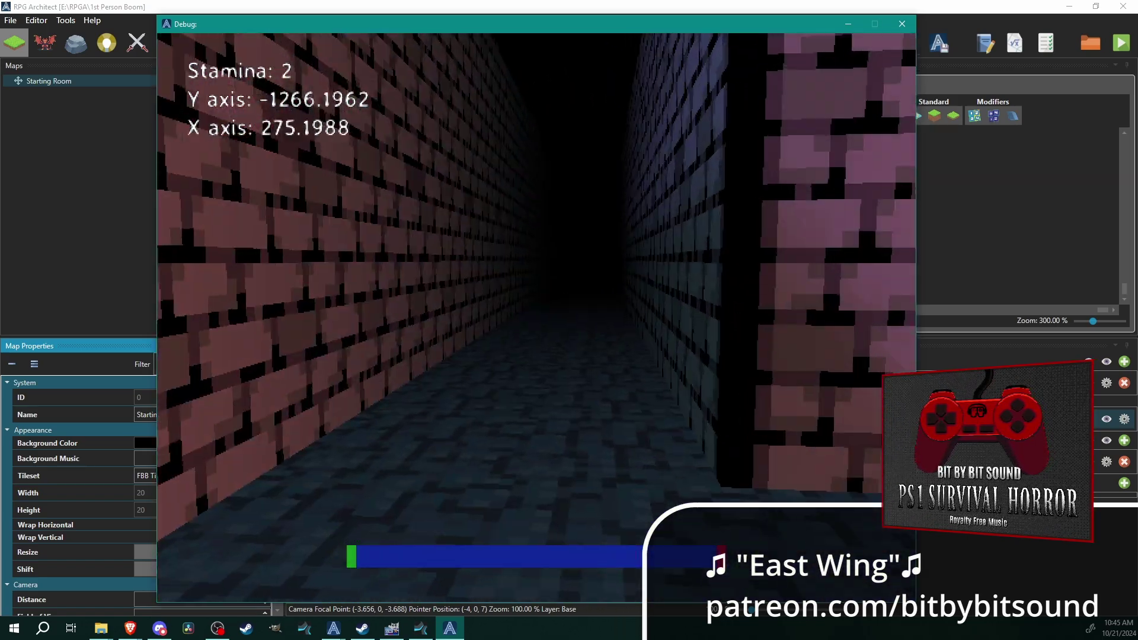
Return to the lich and examine its front from several distances against the black background and red-lit walls.
key(Right)
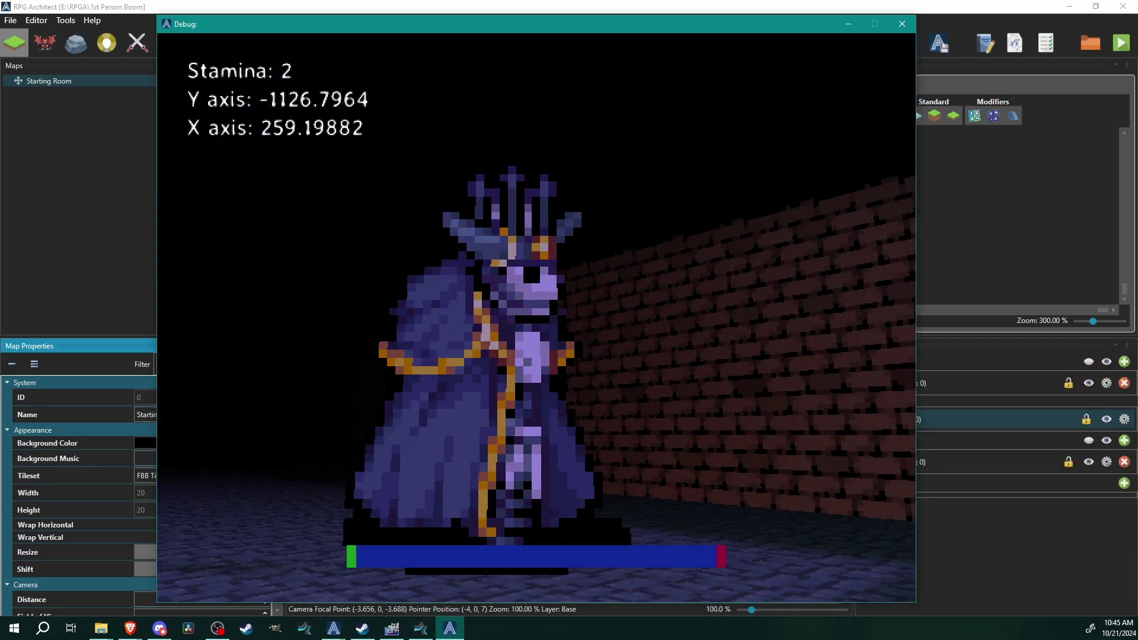
key(Left)
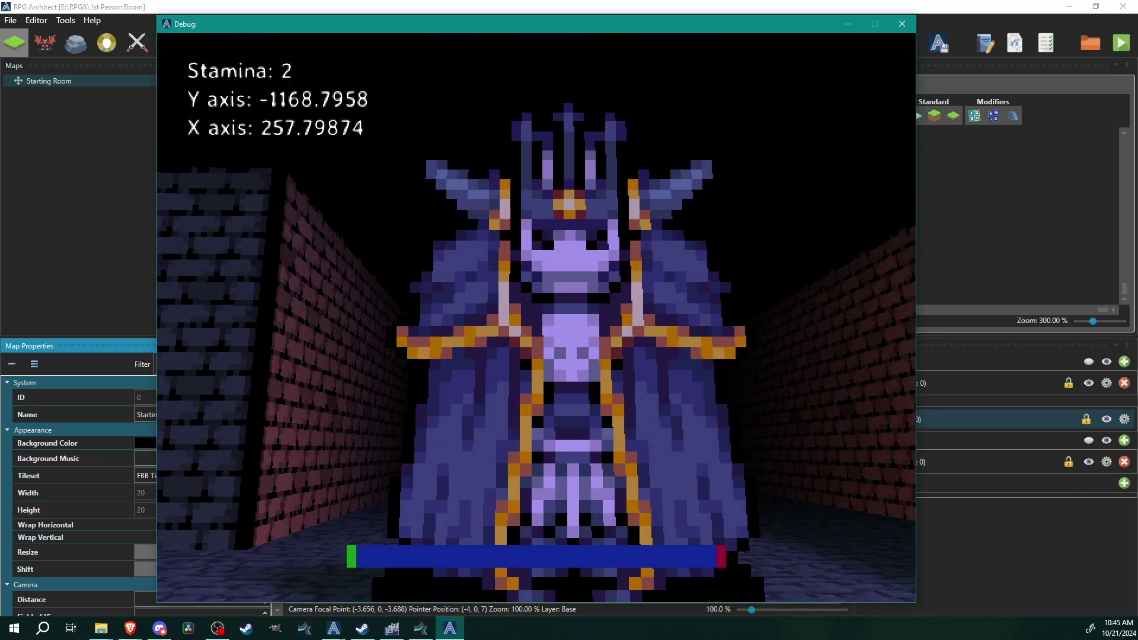
key(w)
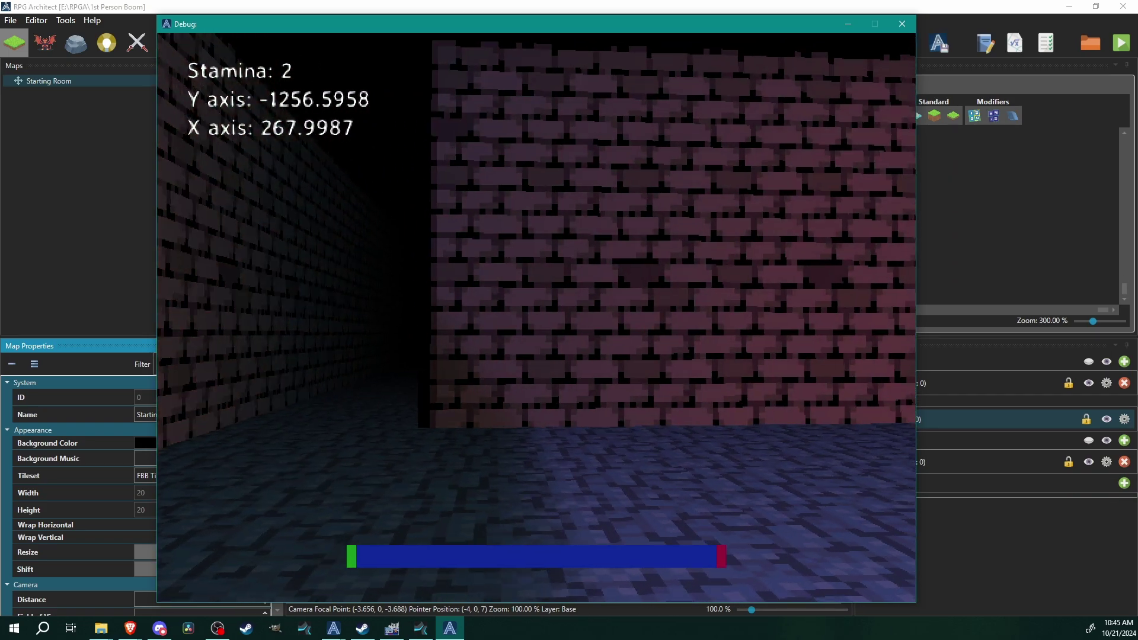
key(Right)
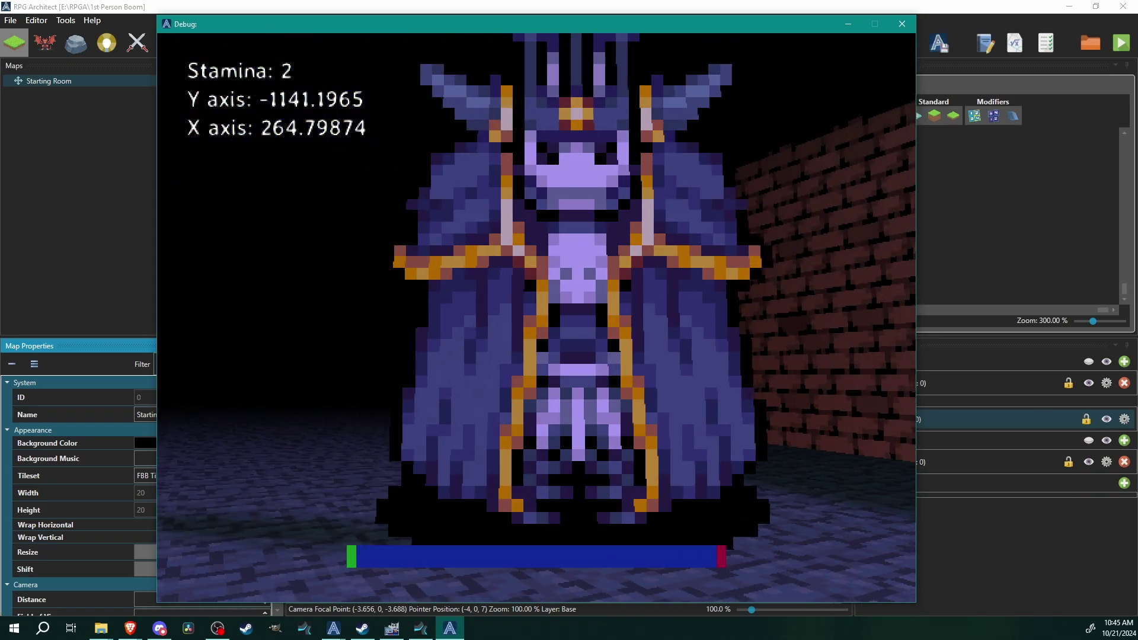
key(a)
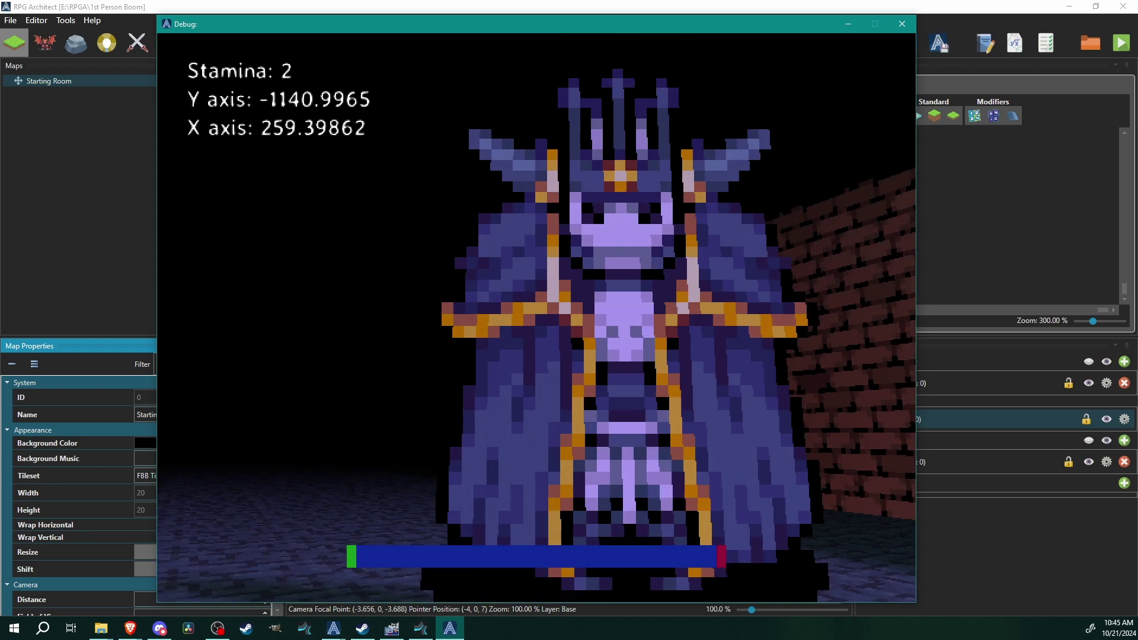
key(s)
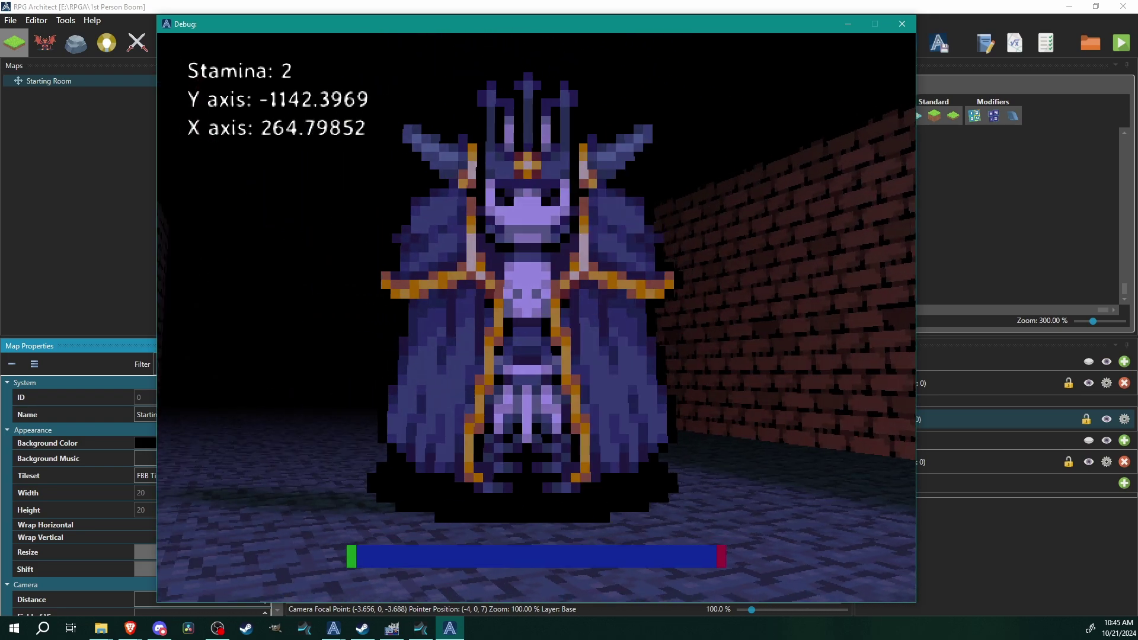
key(s)
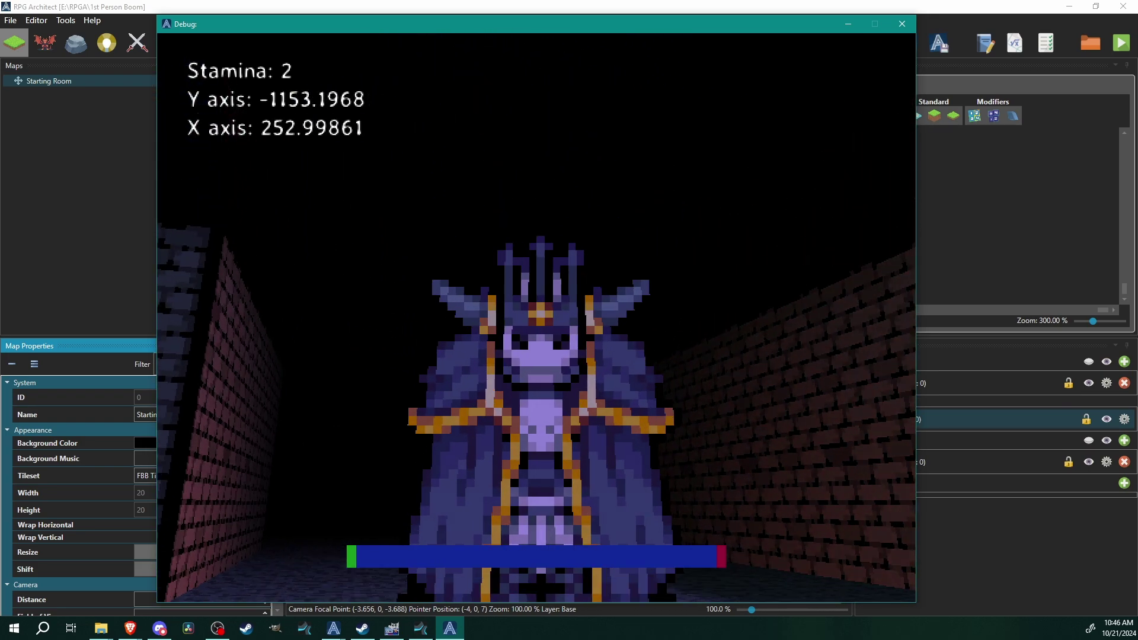